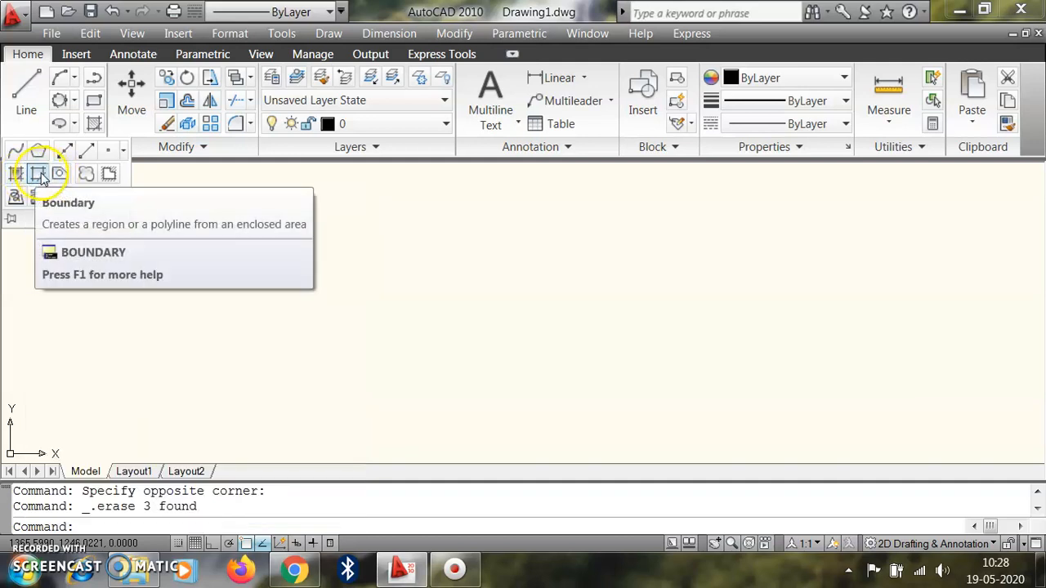
Step: Draw a closed, irregular four-sided outline of line segments in the empty drawing area
key(Escape)
click(26, 91)
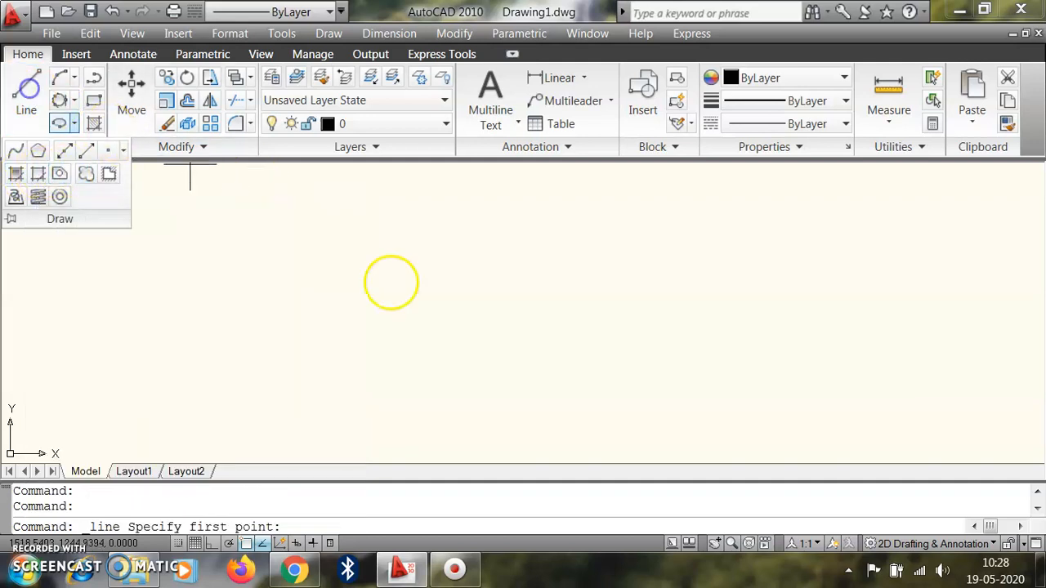
click(276, 282)
click(512, 276)
click(482, 379)
click(304, 402)
click(276, 282)
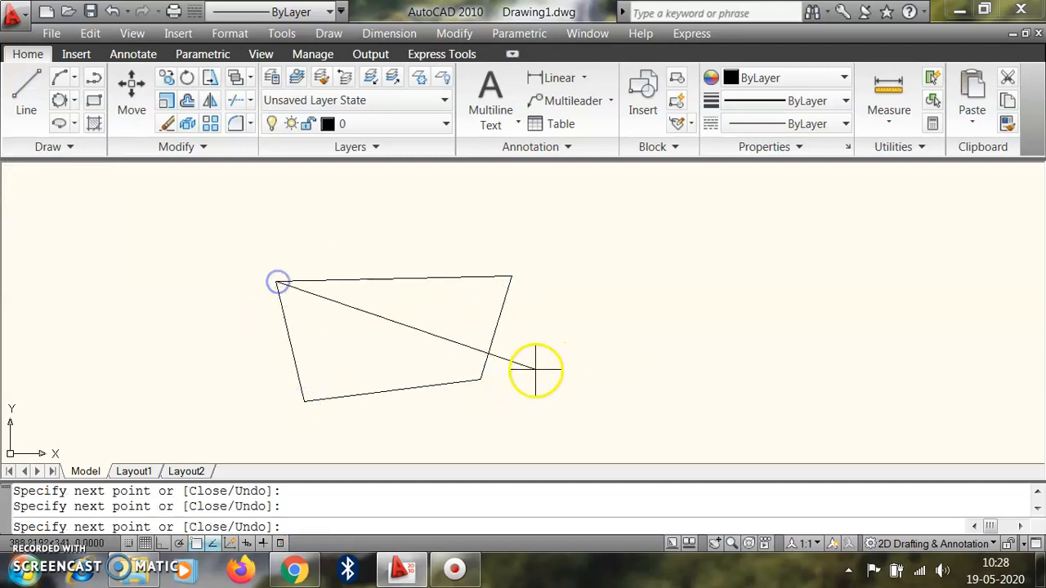
Step: Continue with two line segments from the outline's upper-left corner through an interior point to its lower-left corner
click(371, 341)
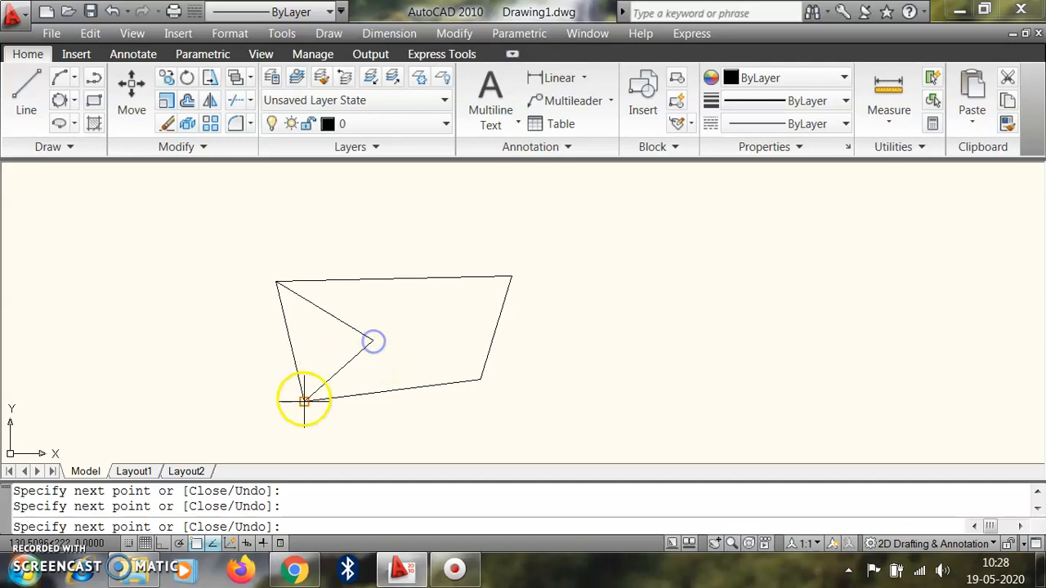
click(304, 402)
key(Escape)
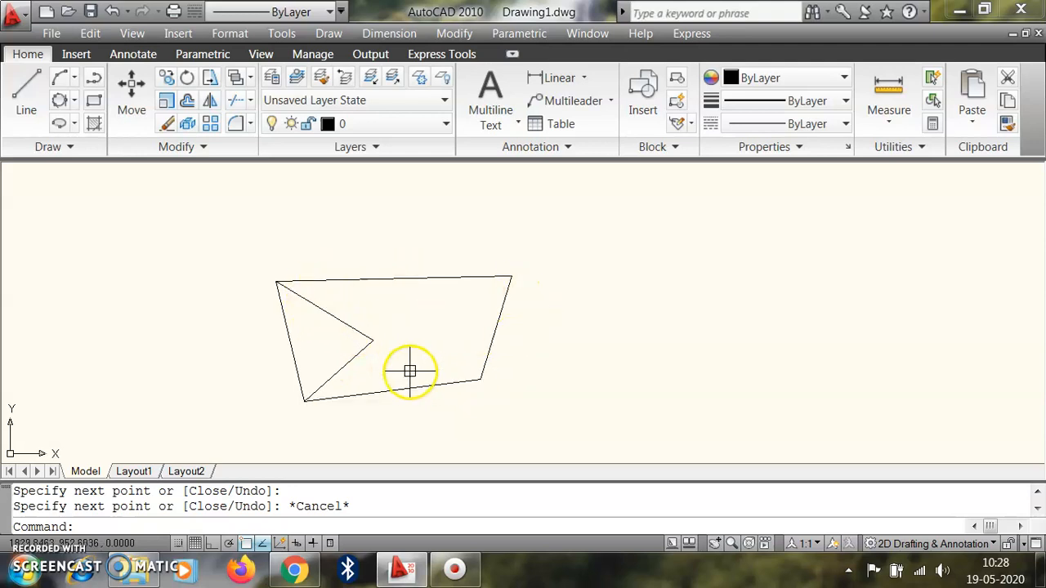
Step: Create a polyline boundary from the larger enclosed area beside the V-shaped lines, and select it to check its extent
click(70, 149)
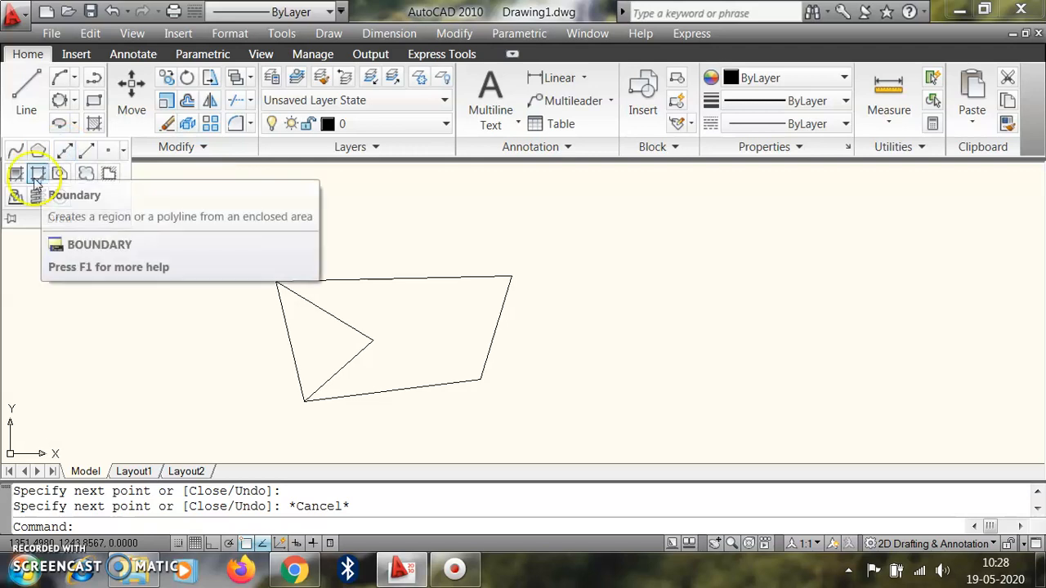
click(41, 175)
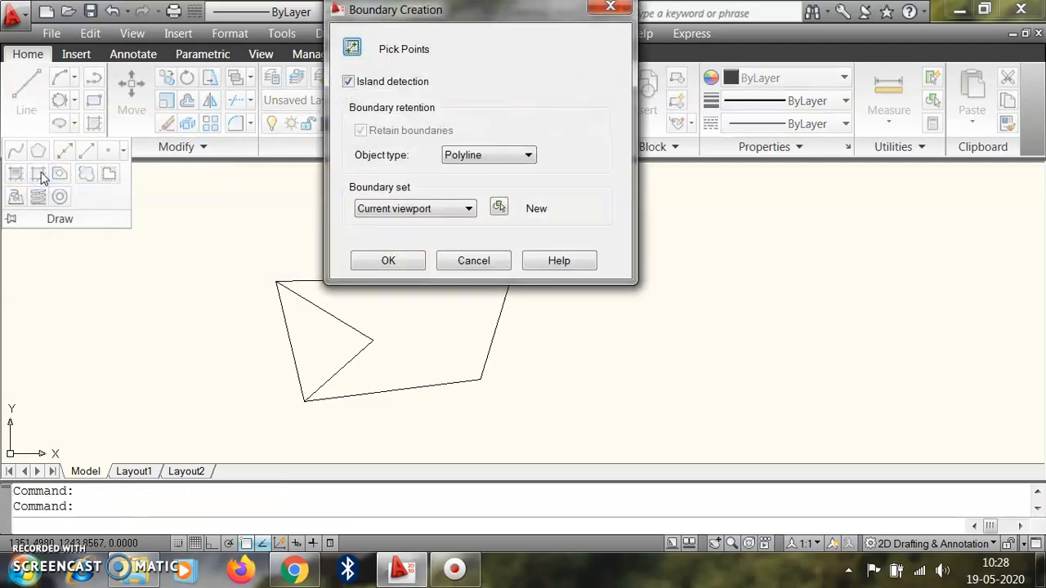
click(353, 49)
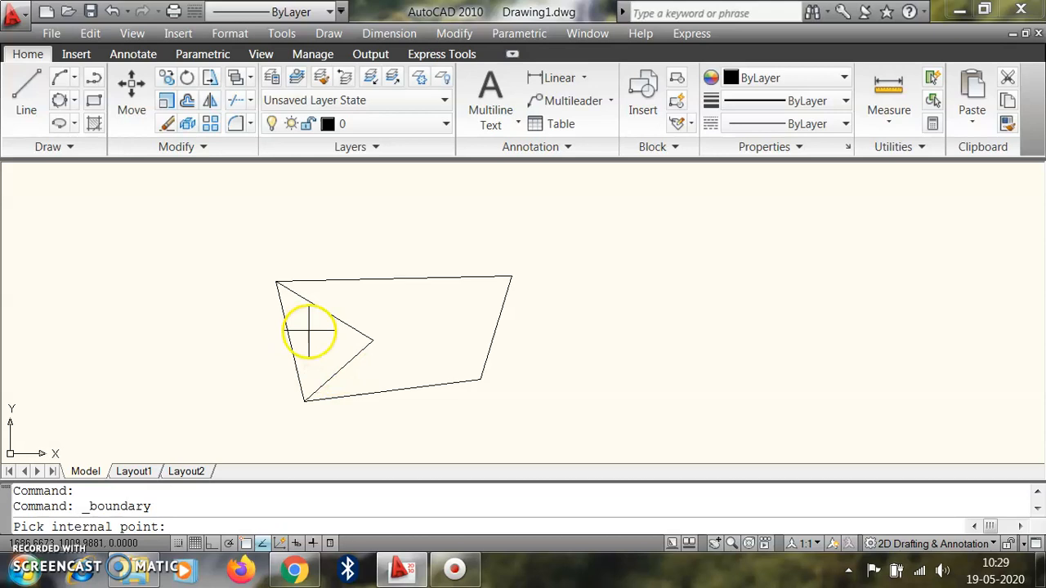
click(425, 305)
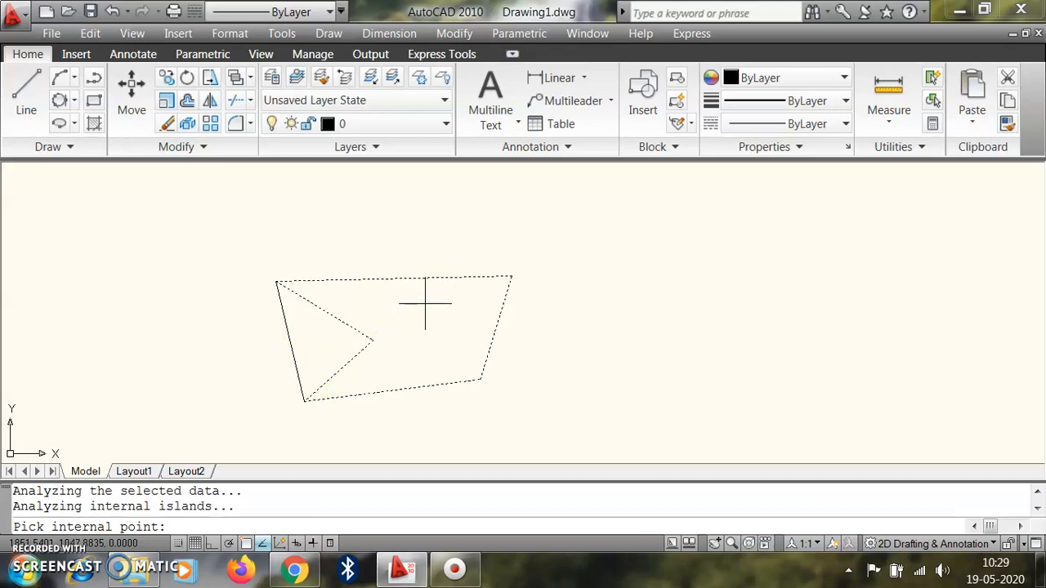
key(Return)
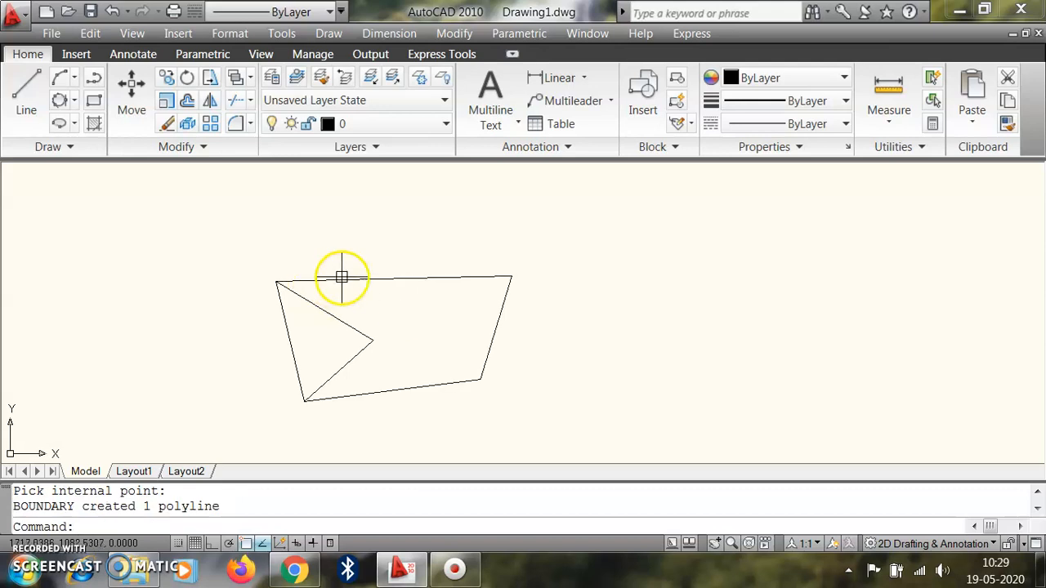
click(433, 279)
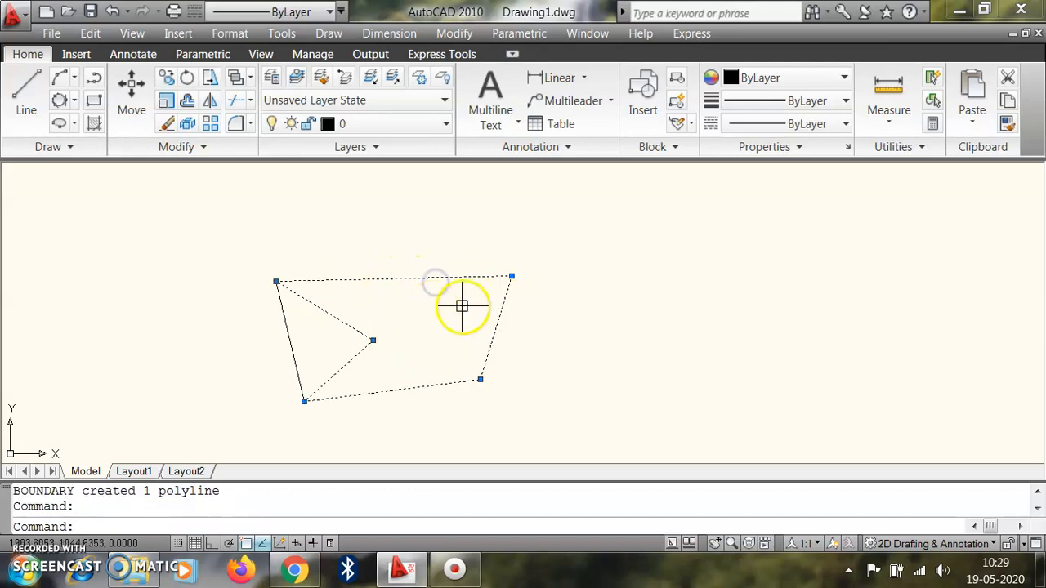
key(Escape)
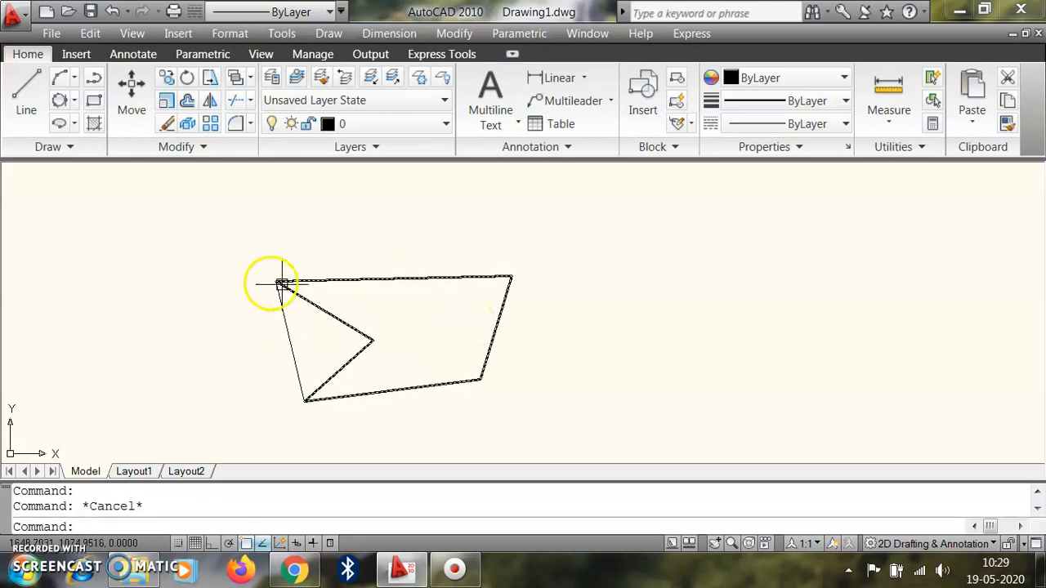
Step: Draw a second closed four-sided outline of line segments to the right of the first shape
click(69, 147)
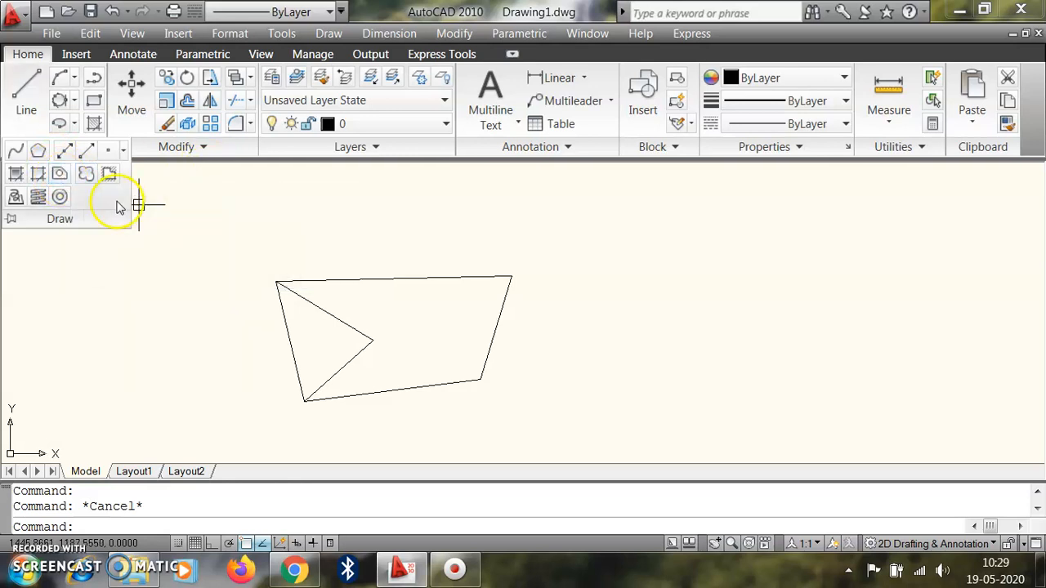
click(26, 94)
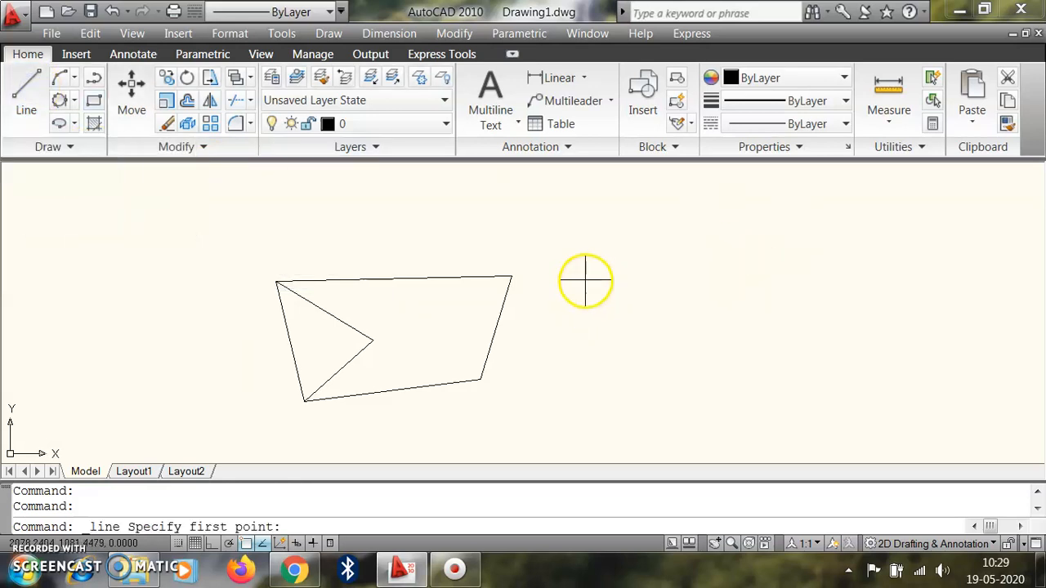
click(26, 94)
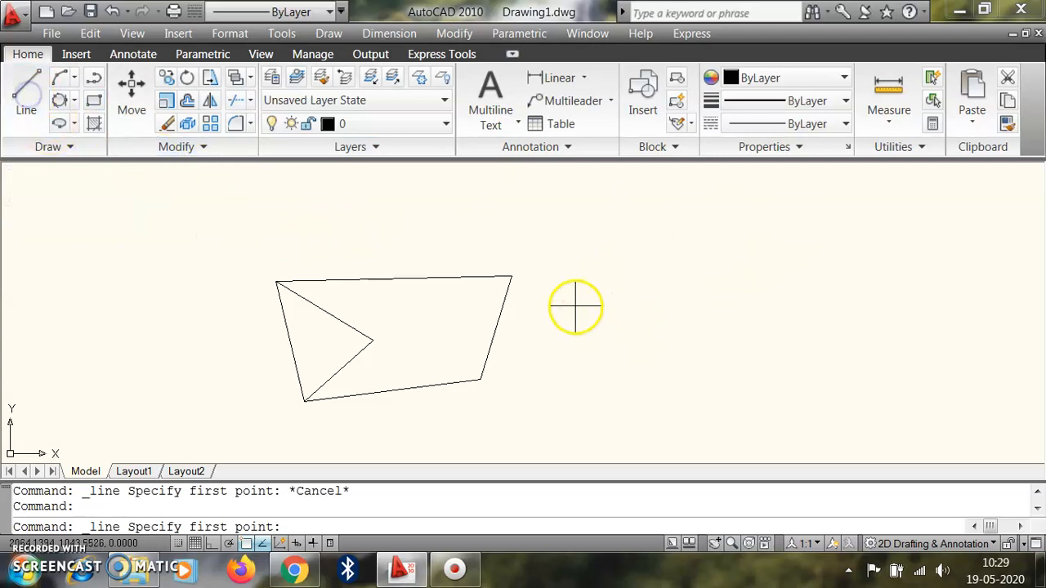
click(598, 281)
click(767, 291)
click(700, 376)
click(580, 366)
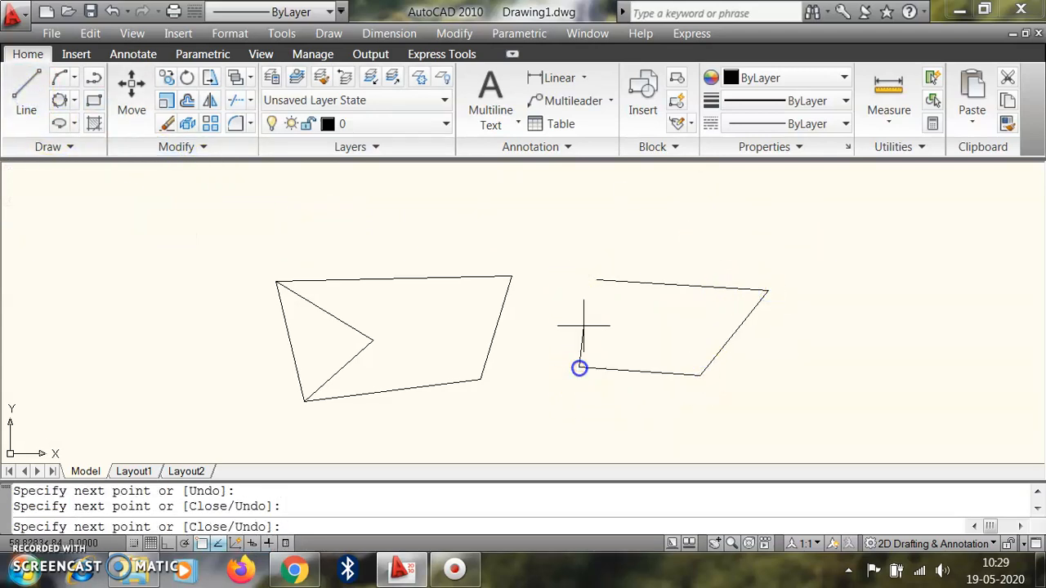
click(597, 280)
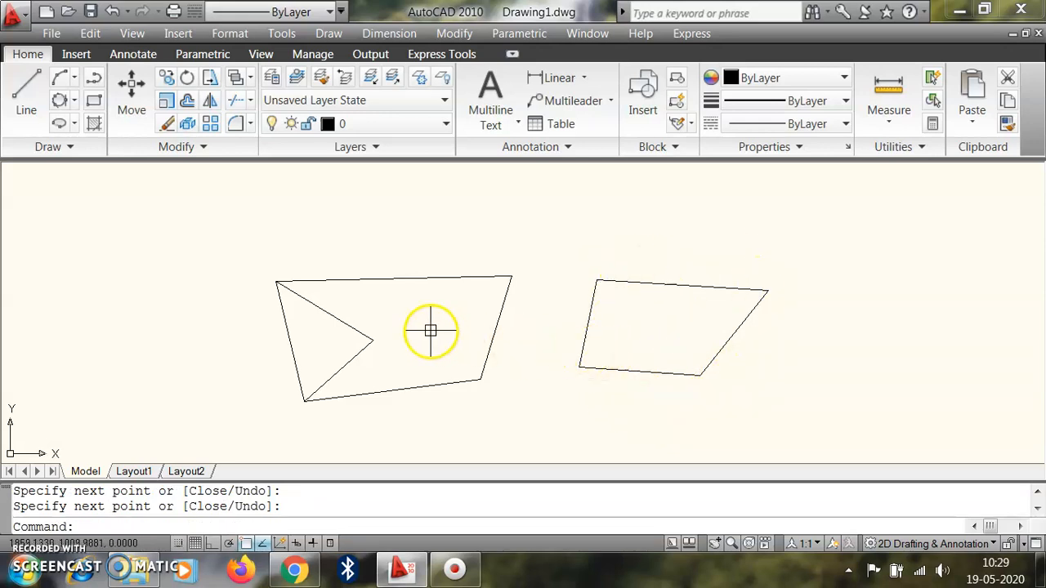
Step: Convert the four lines of the right-hand outline into a region, and select it to check that it is one object
click(71, 147)
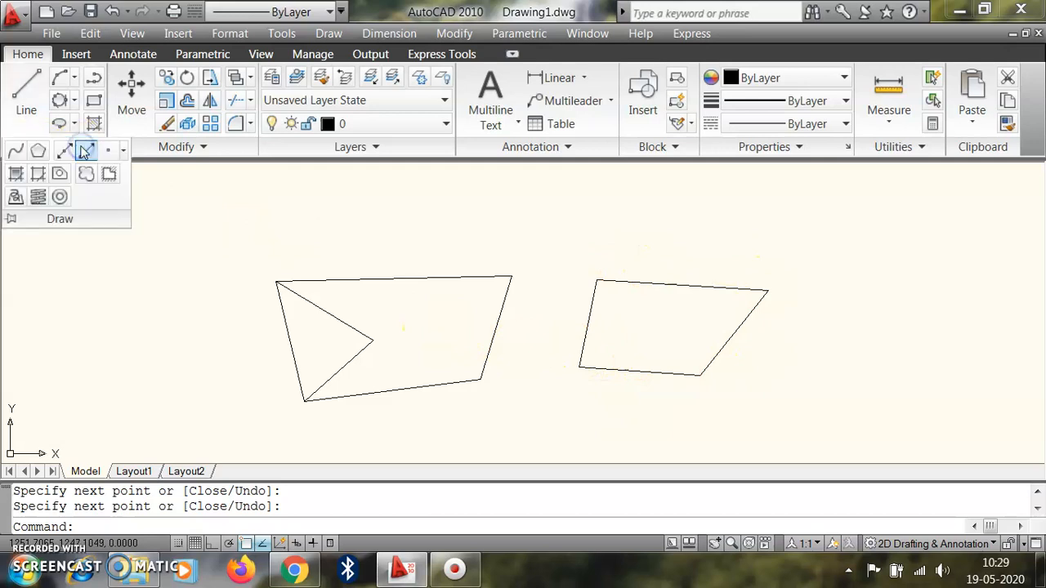
click(59, 173)
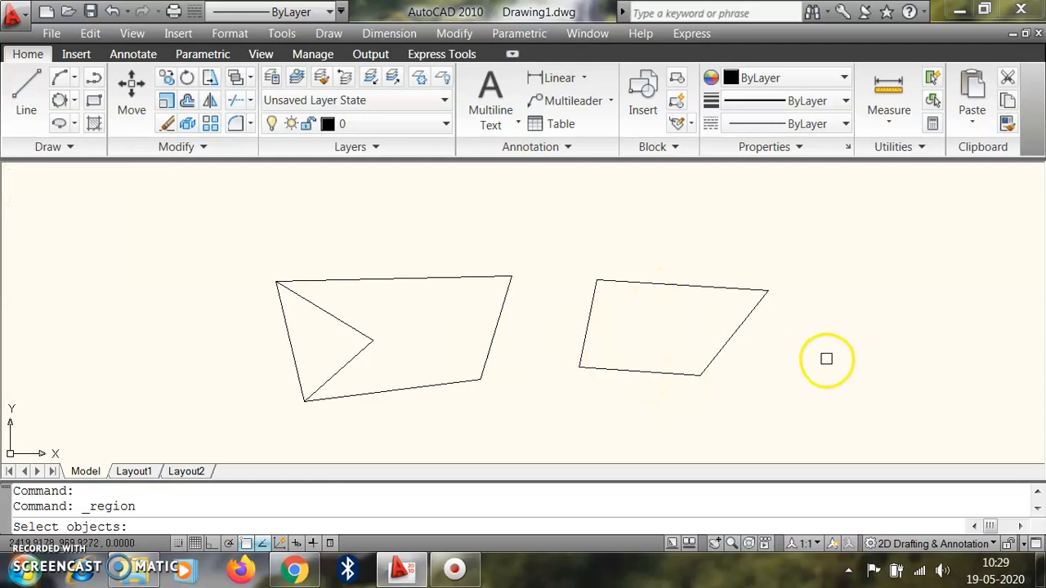
drag(791, 366, 553, 269)
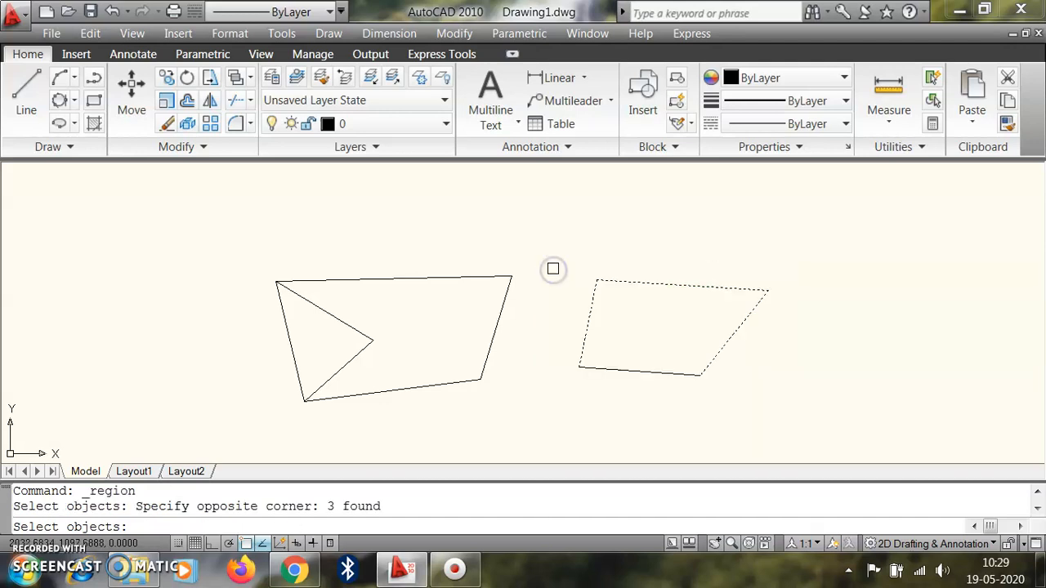
drag(654, 416, 567, 305)
drag(844, 402, 558, 256)
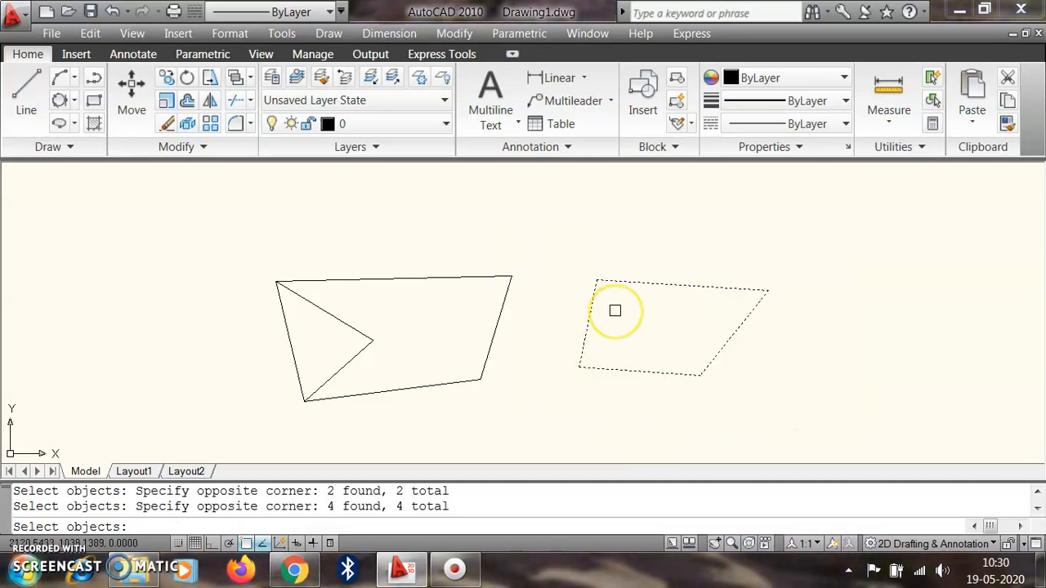
key(Return)
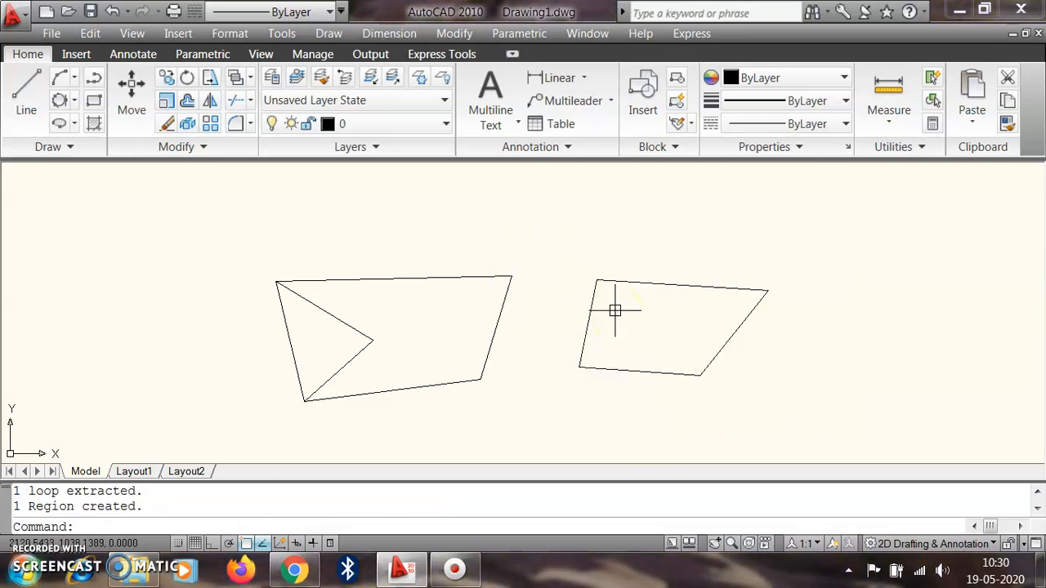
click(662, 284)
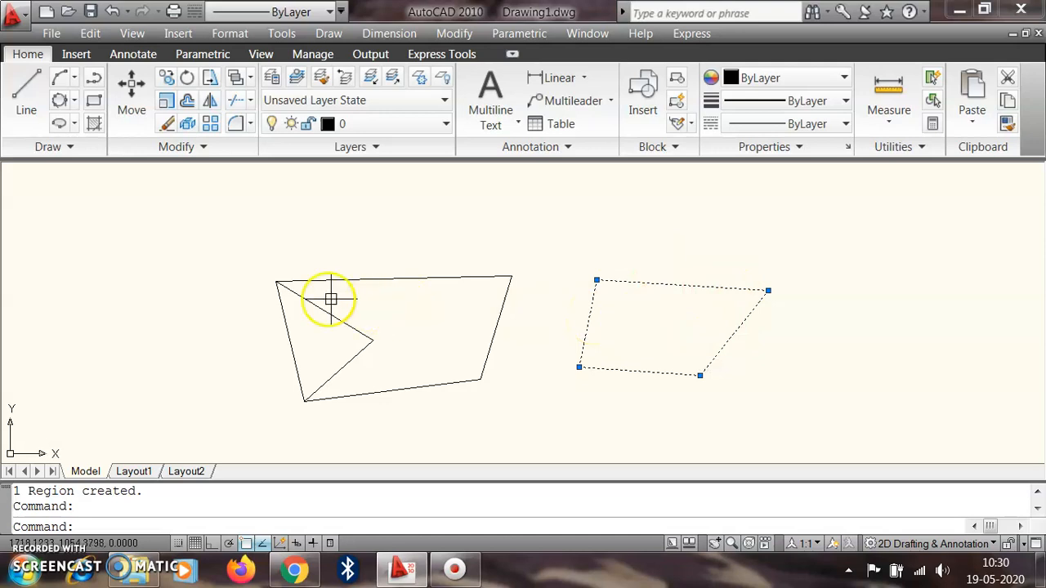
key(Escape)
Step: Draw a closed freehand revision cloud above and to the left of the first four-sided shape
click(84, 147)
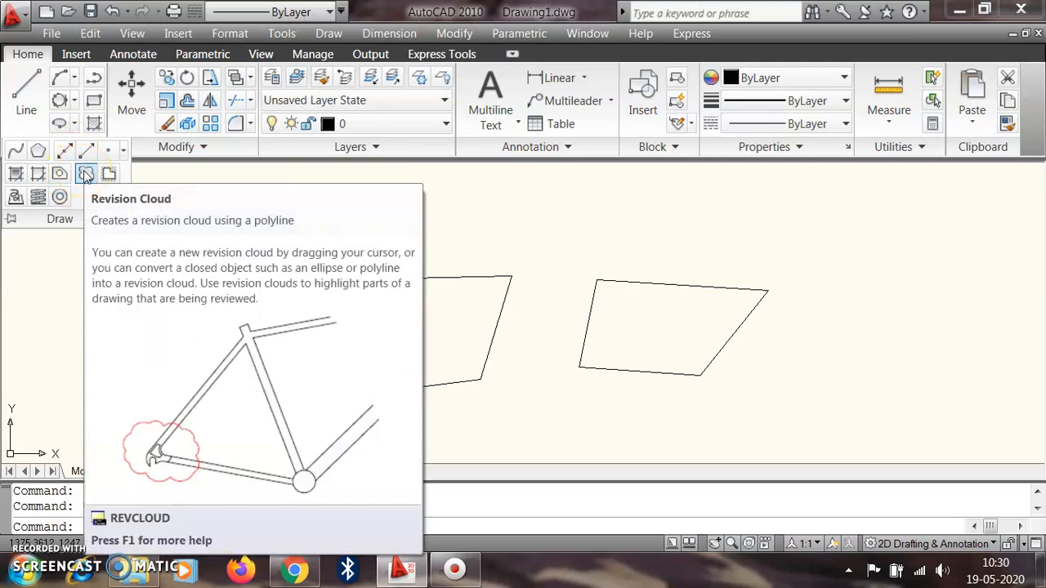
click(86, 174)
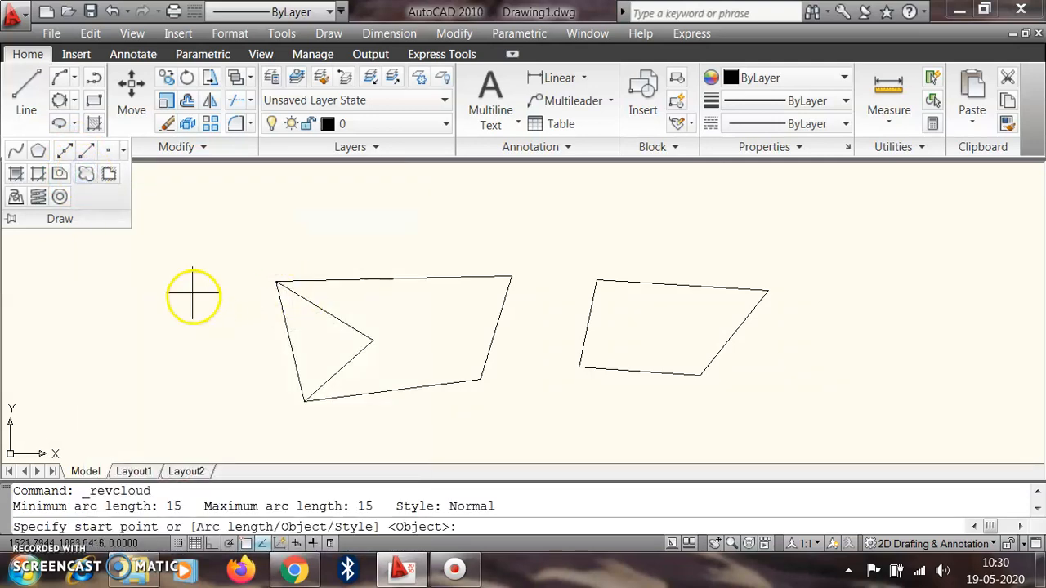
click(181, 222)
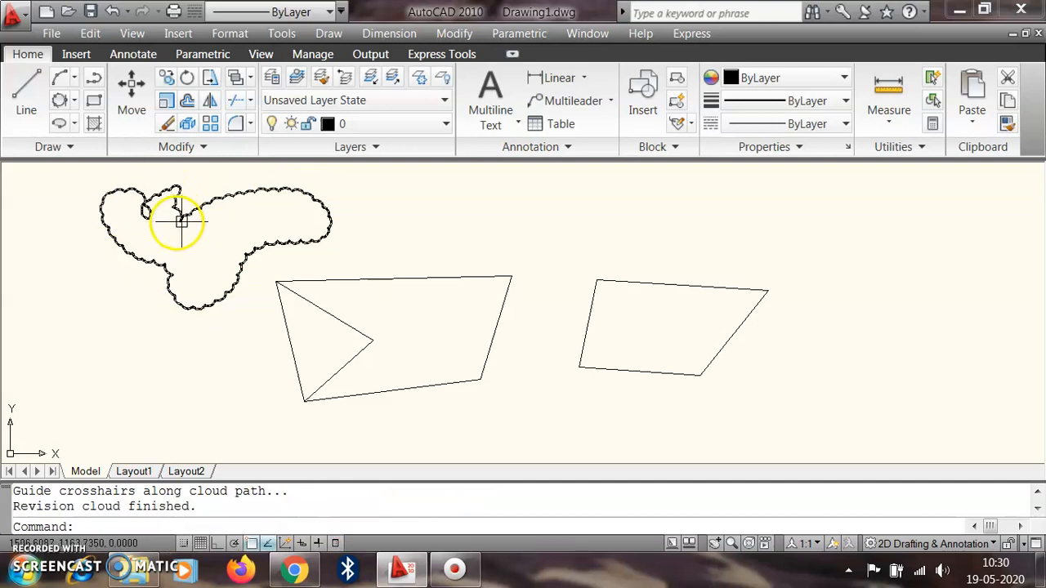
scroll(228, 255, up, 3)
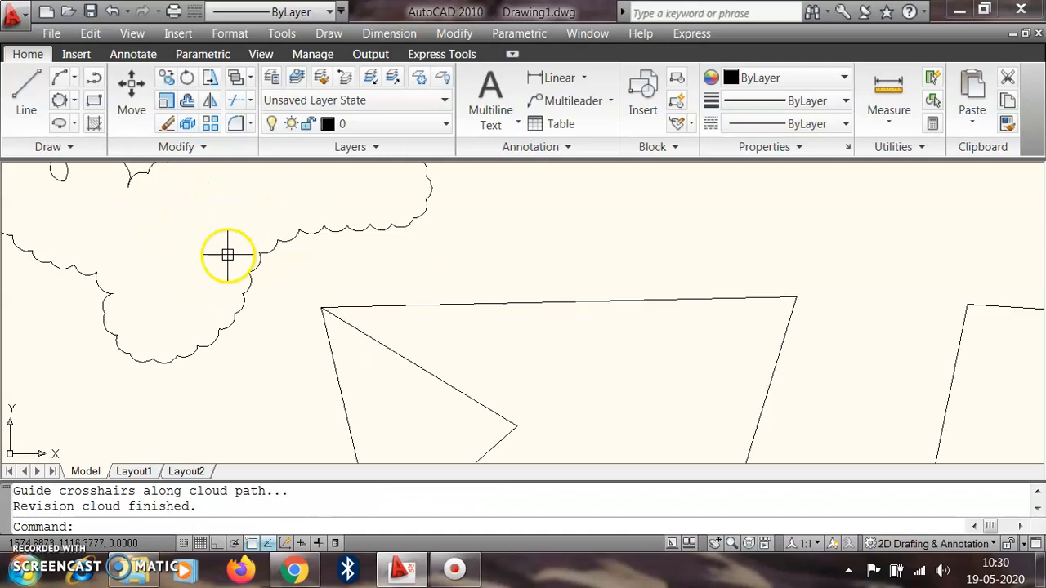
scroll(250, 286, down, 2)
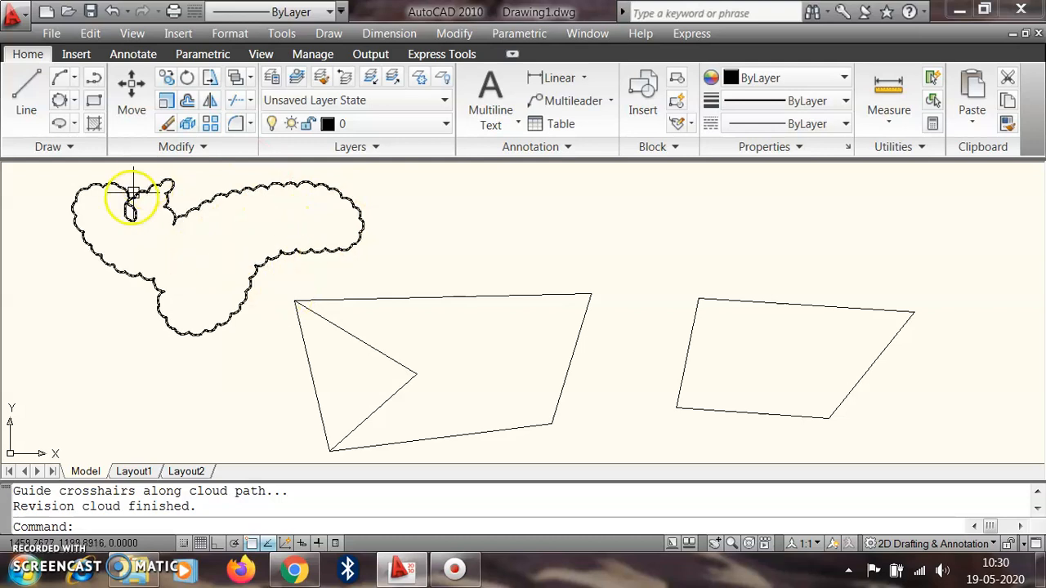
Step: Create a four-sided wipeout inside the first shape, covering the tip of its V-shaped lines, and inspect the masked area
click(79, 148)
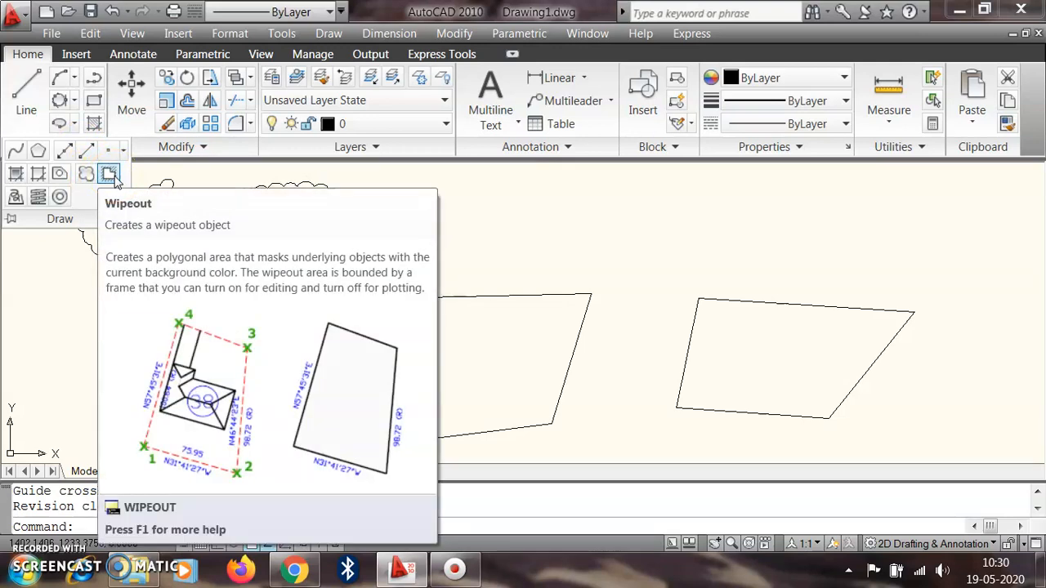
click(109, 174)
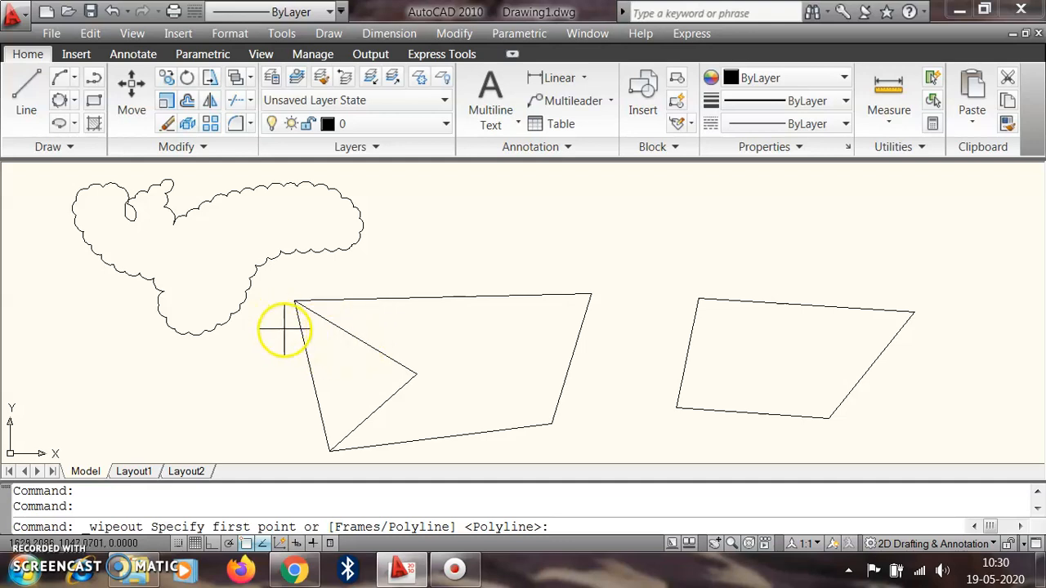
click(340, 311)
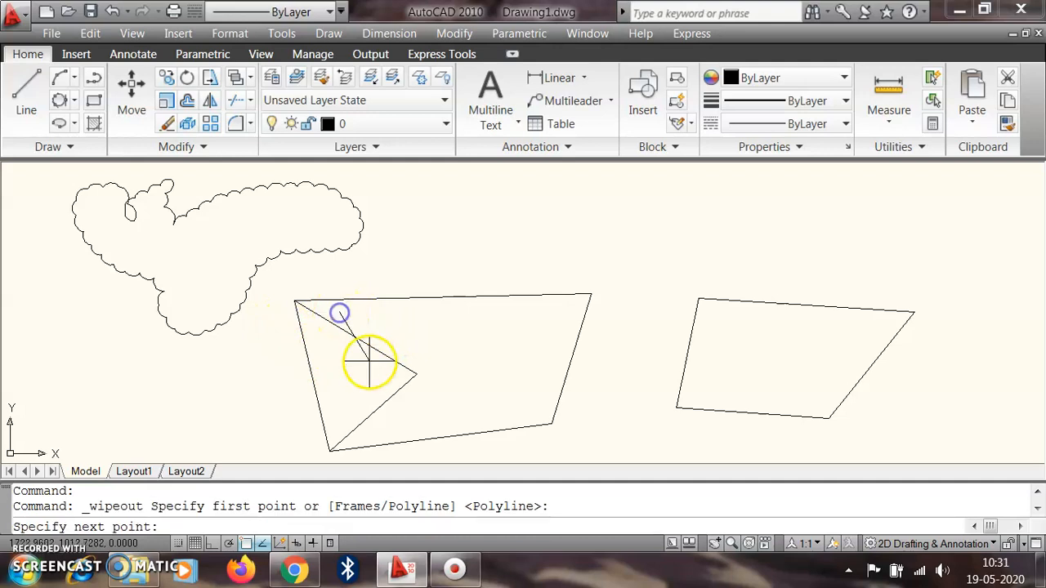
click(352, 390)
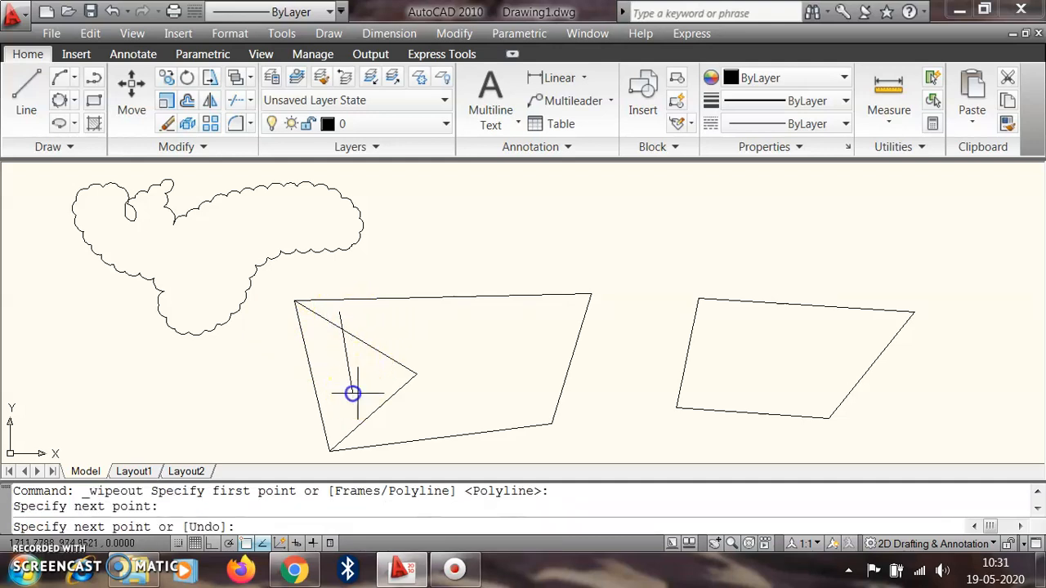
click(437, 399)
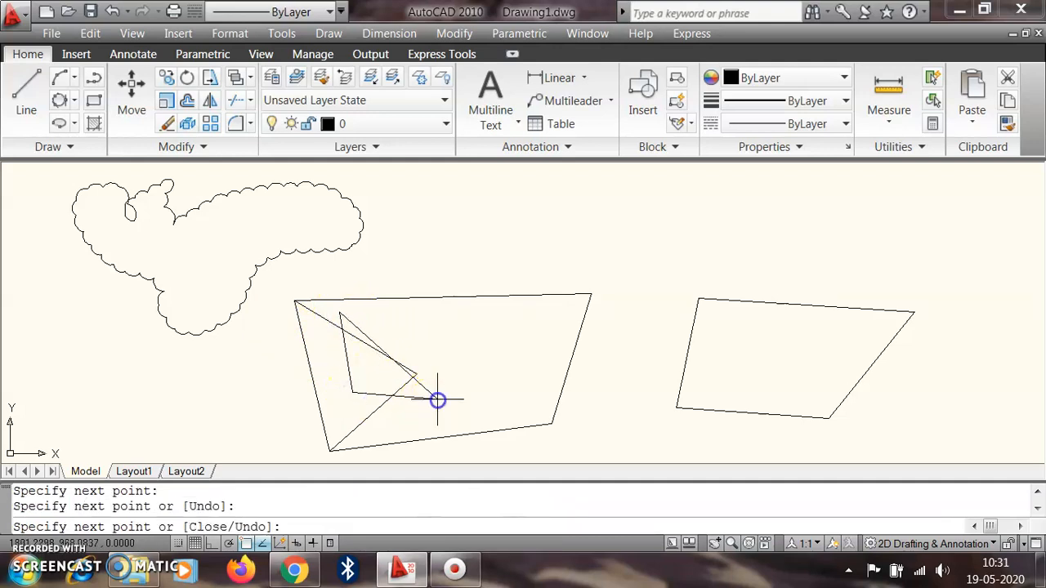
click(462, 330)
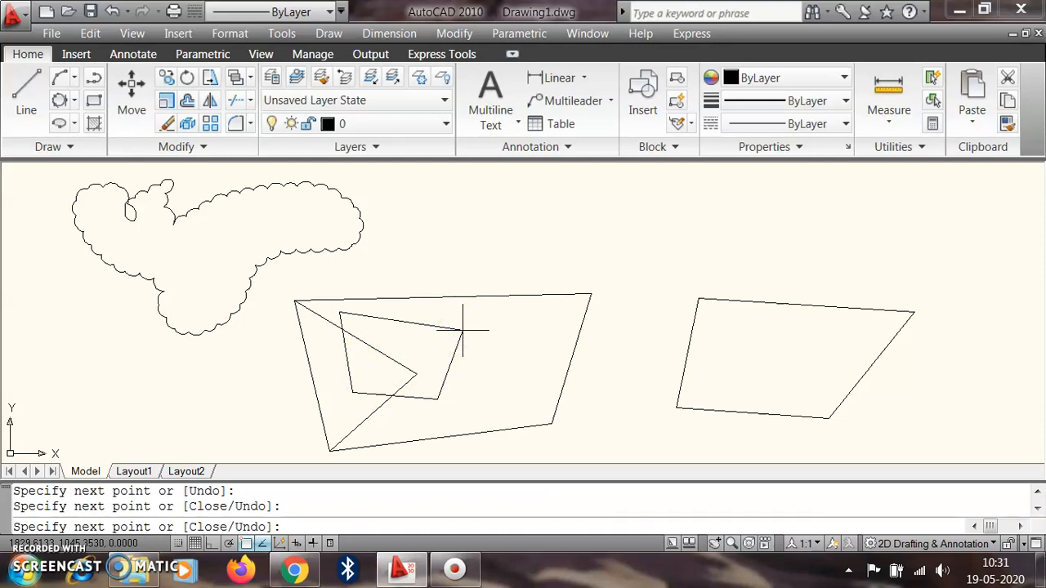
key(Return)
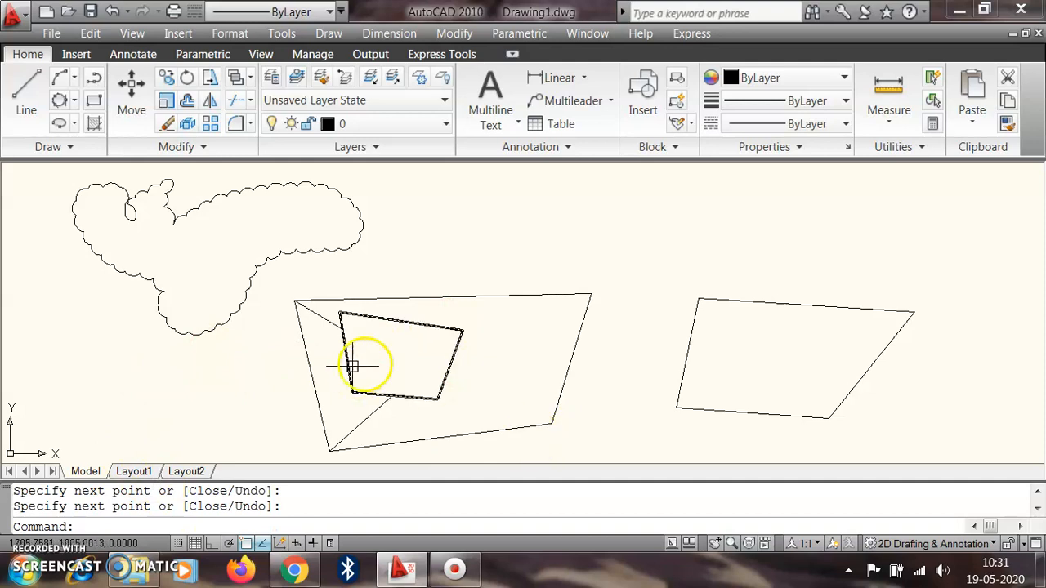
scroll(421, 352, up, 5)
scroll(506, 289, down, 2)
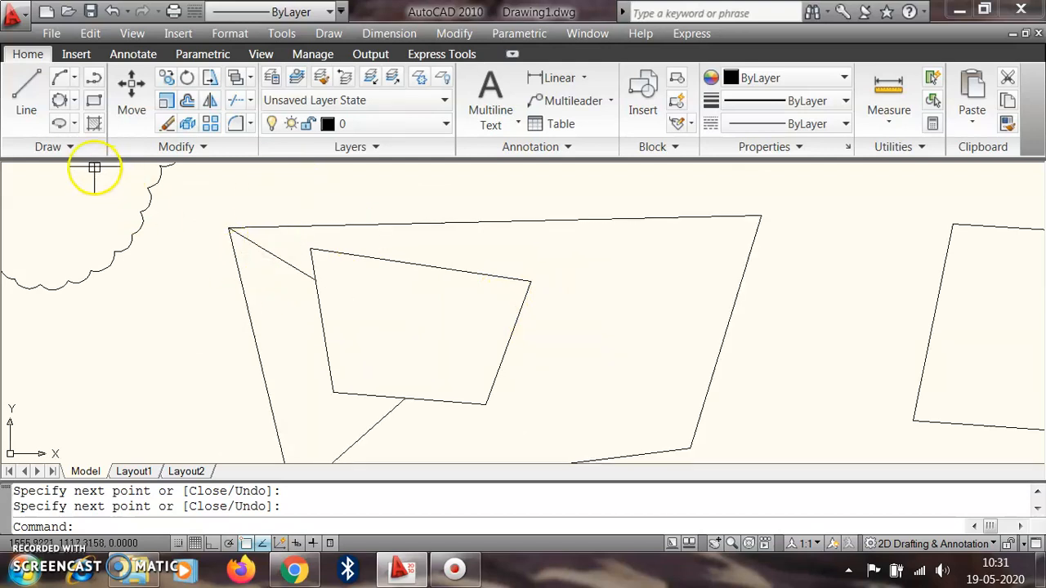
Step: Start Multiline Text and define its text box inside the four-sided wipeout, near the upper-left corner
click(67, 152)
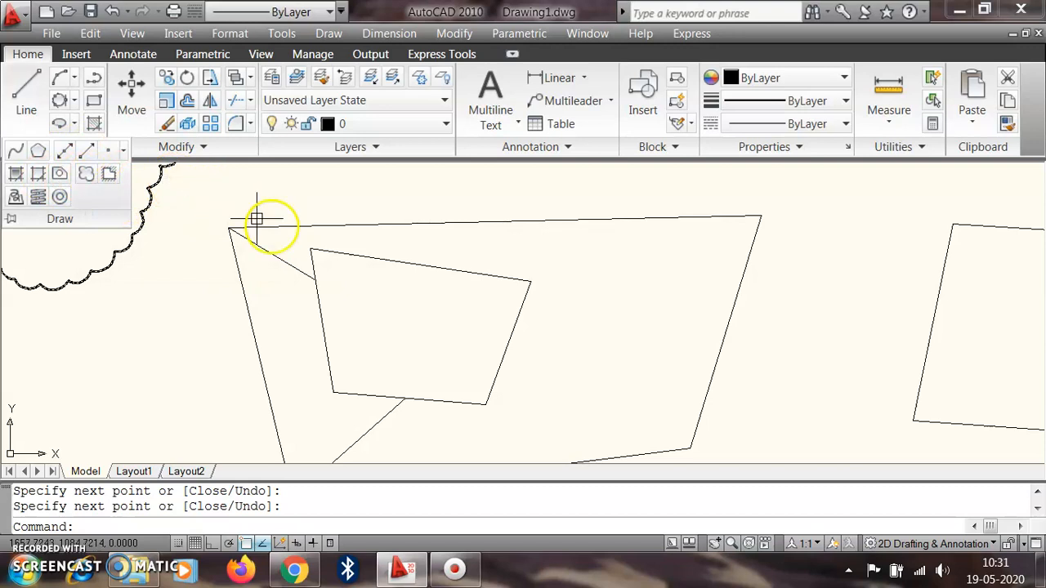
click(72, 149)
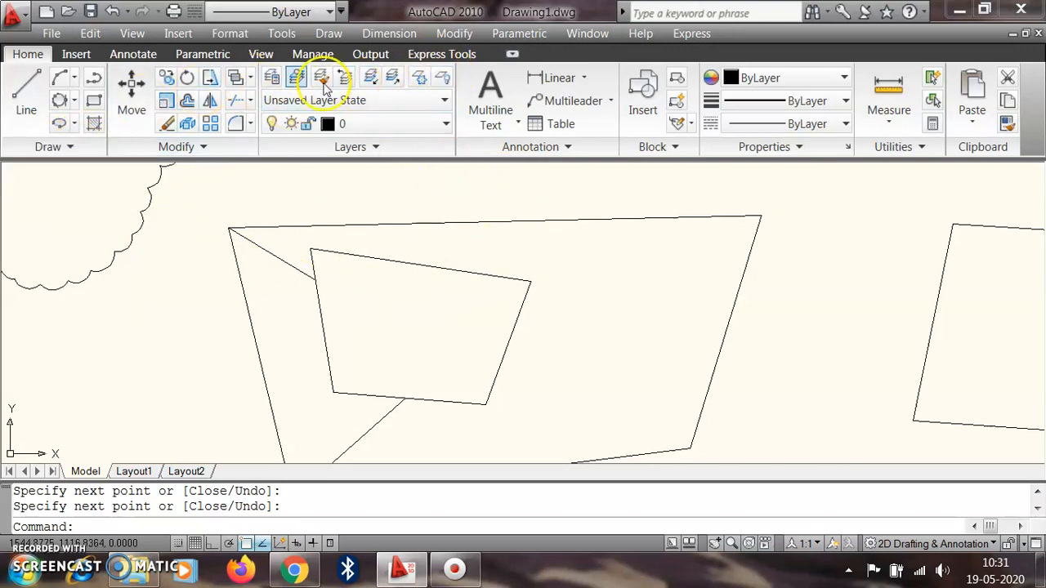
click(329, 32)
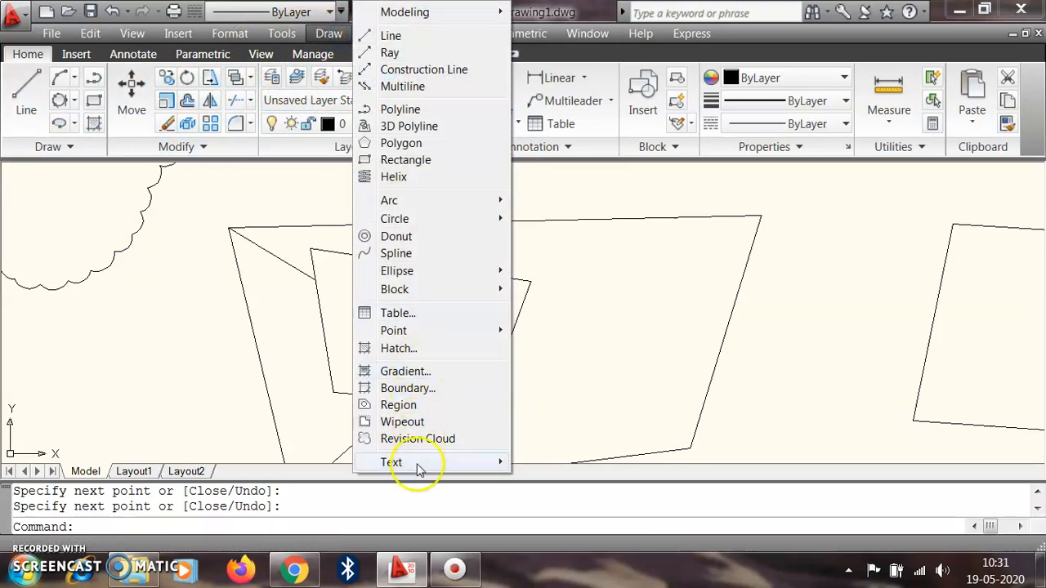
mouse_move(434, 464)
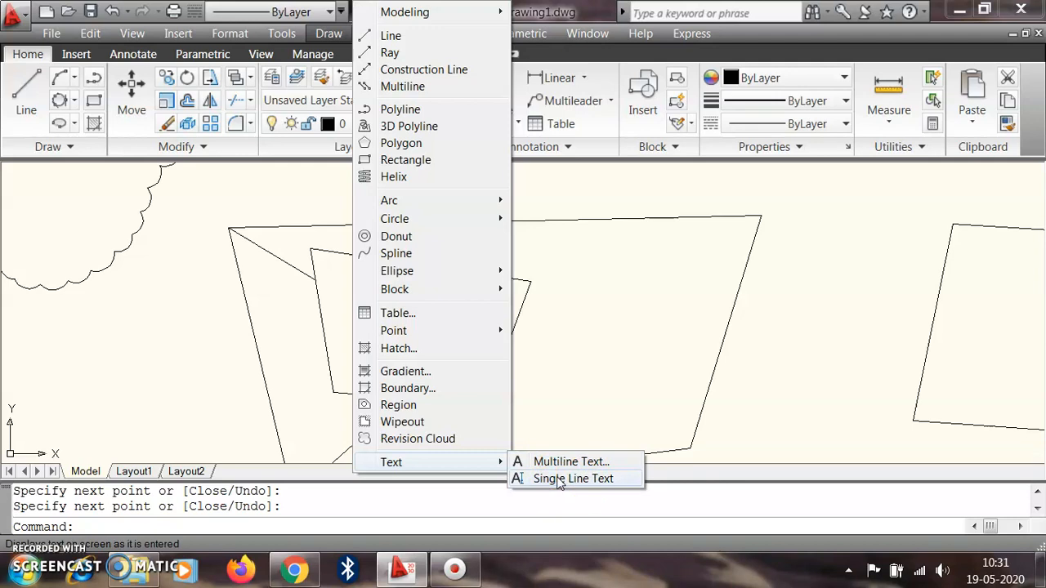
click(570, 470)
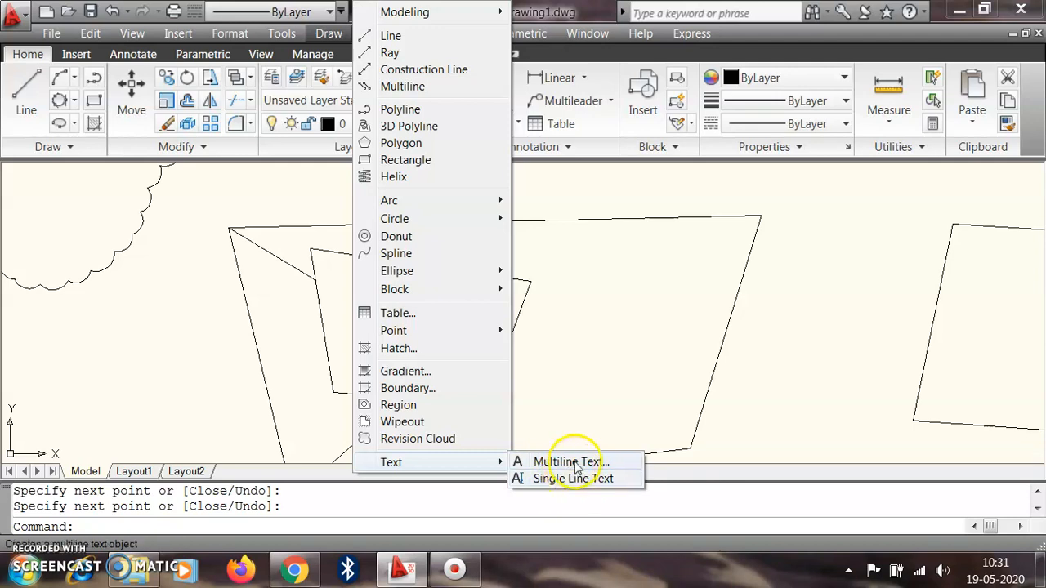
click(571, 461)
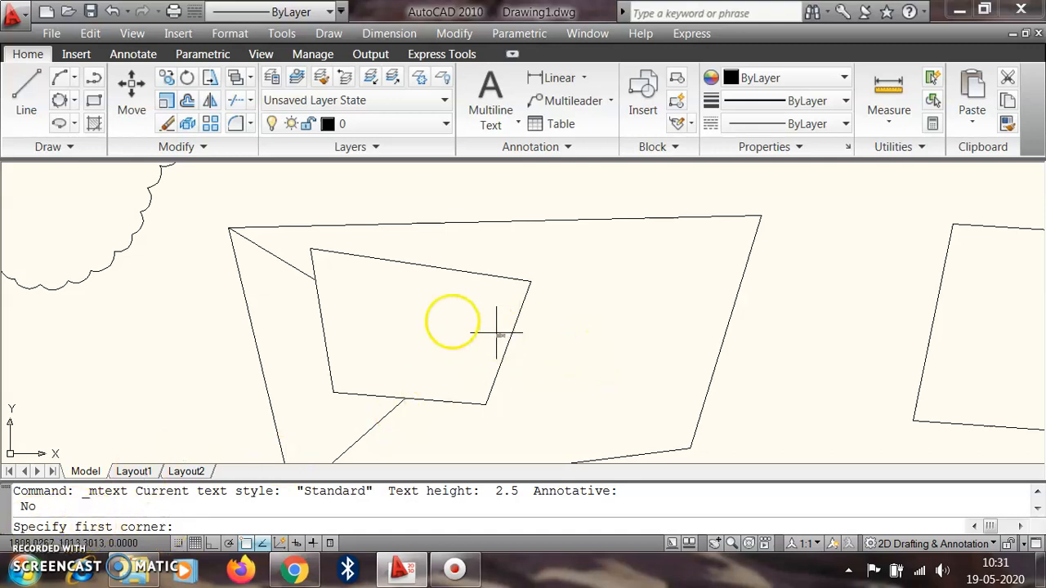
click(340, 294)
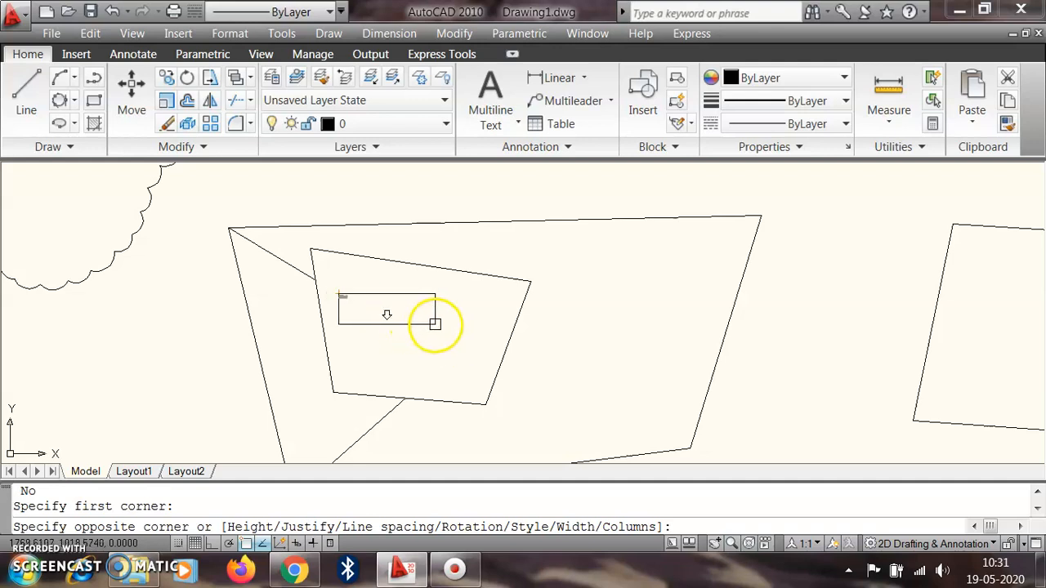
click(435, 323)
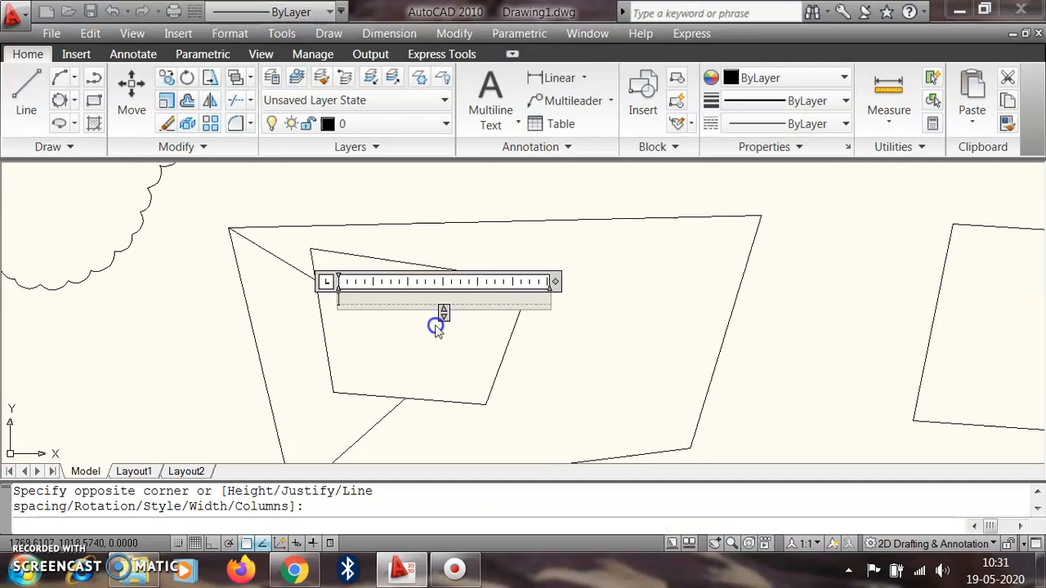
Step: Enter the multiline text "ADCB daqbeduj" and narrow the text box so the two words wrap onto separate lines
click(362, 309)
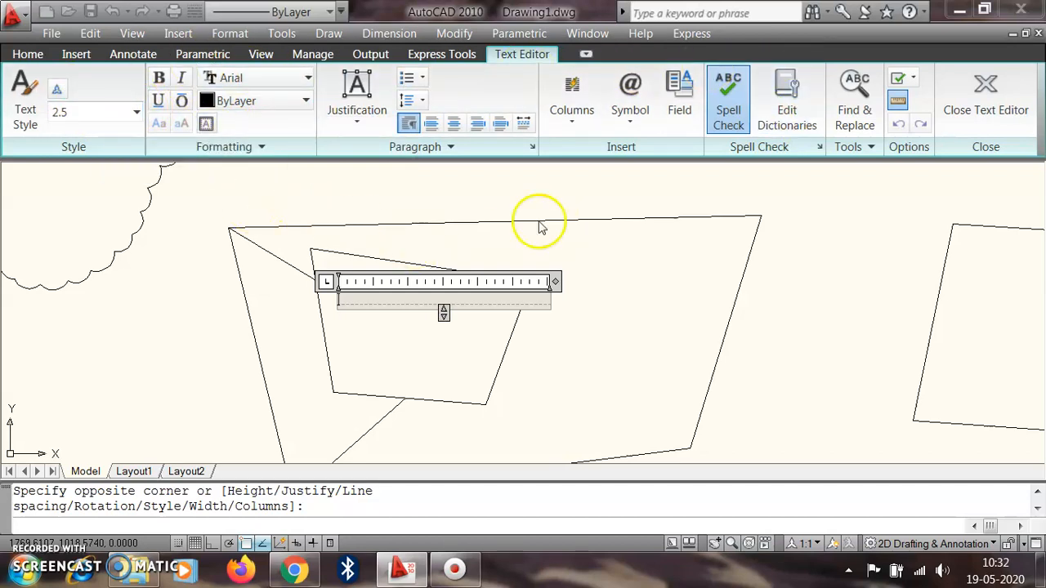
click(136, 112)
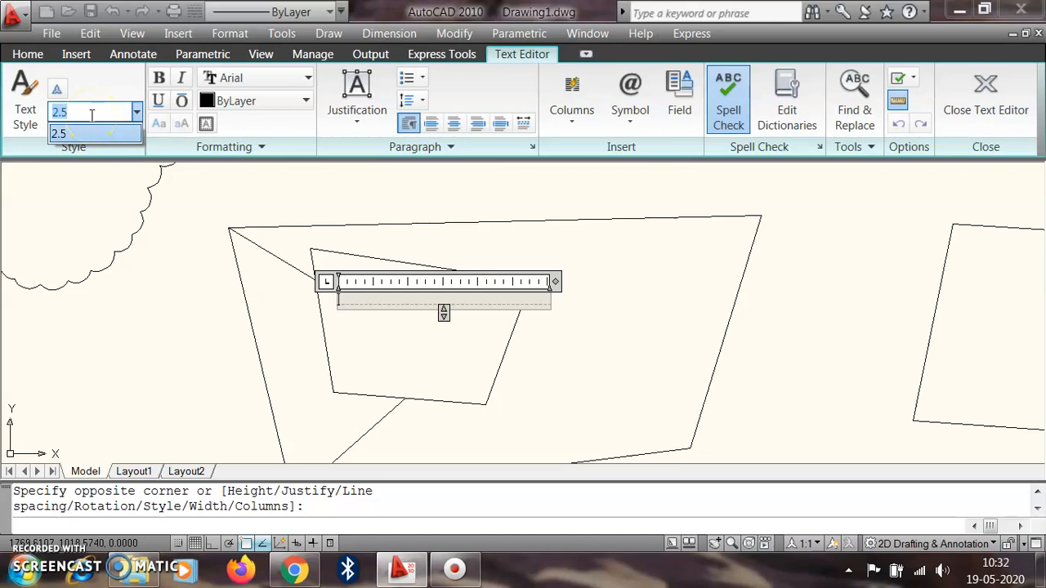
text(3)
key(Return)
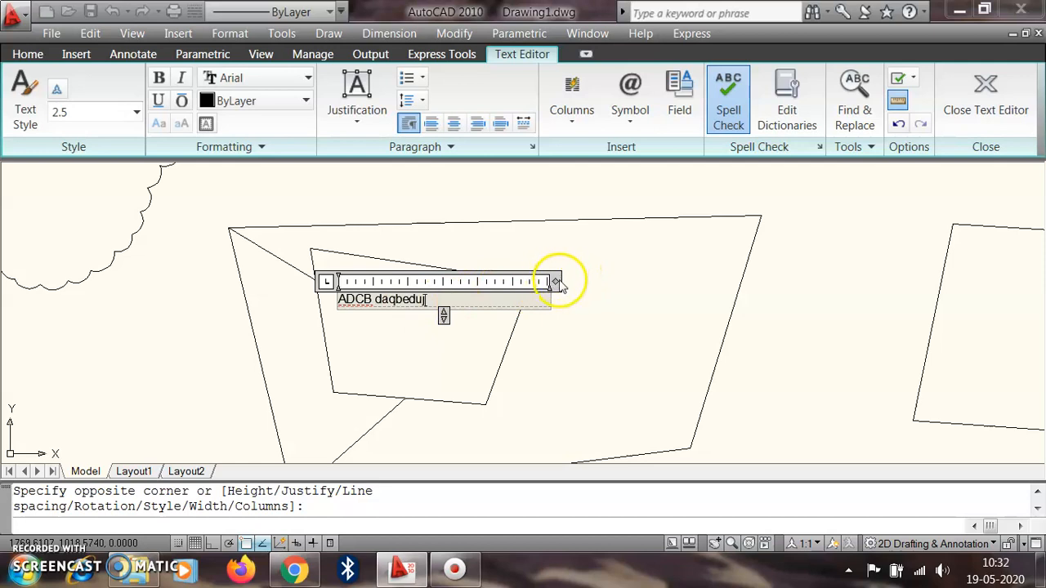
drag(554, 281, 384, 300)
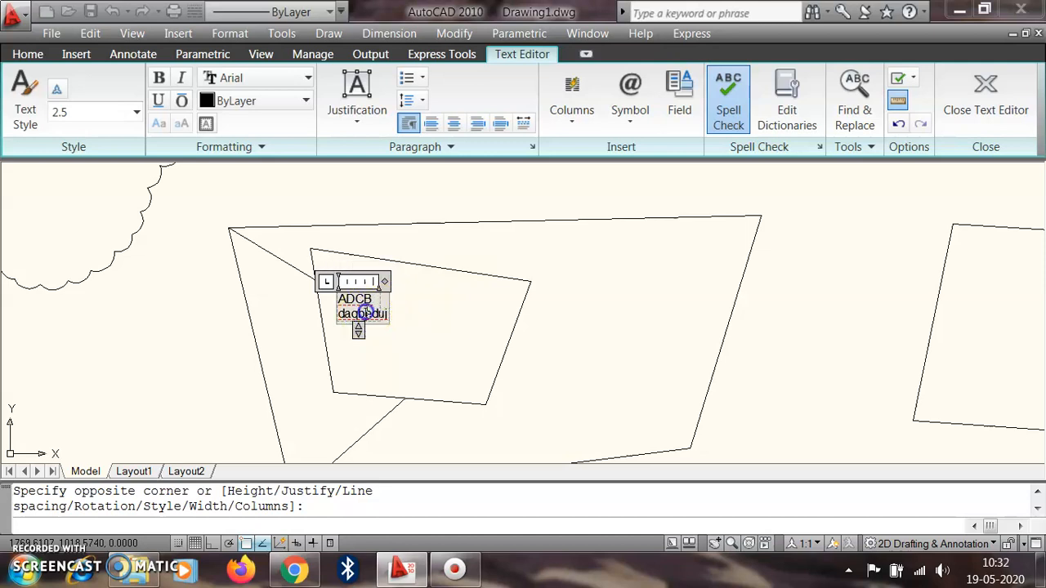
Step: Select all of the multiline text and change its font to Times New Roman after trying TechnicBold
triple_click(368, 313)
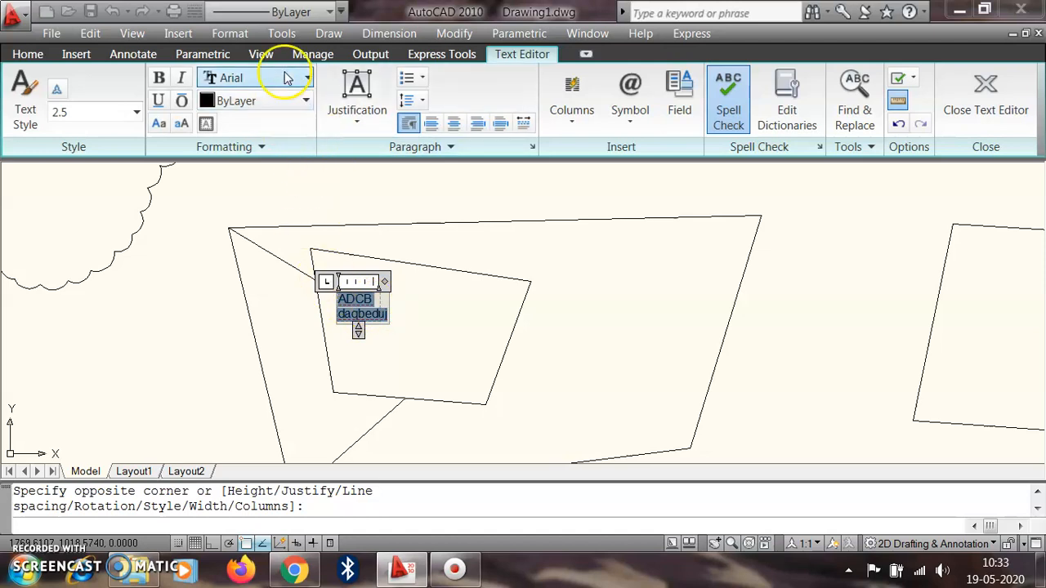
click(308, 79)
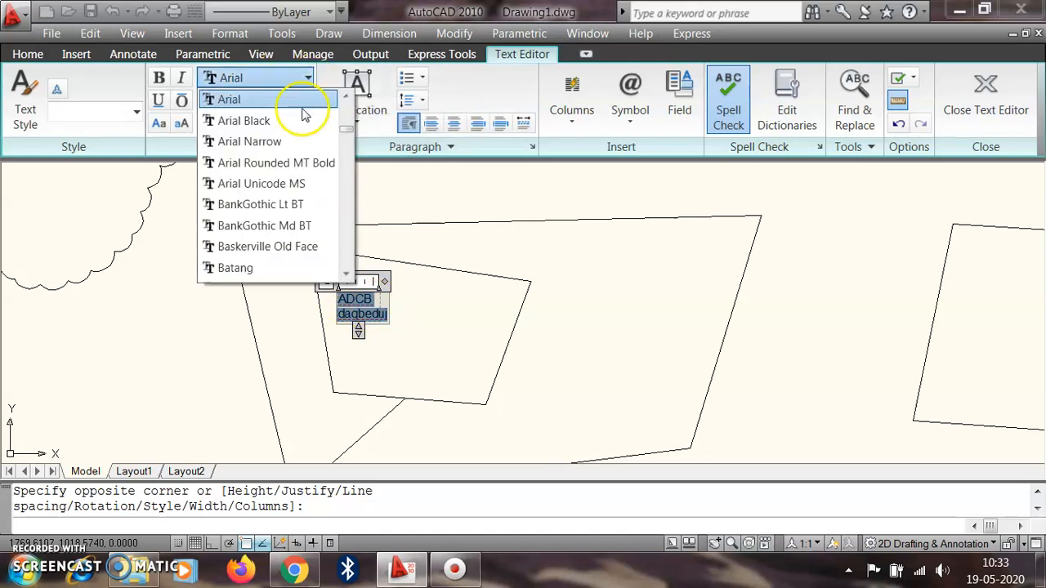
key(t)
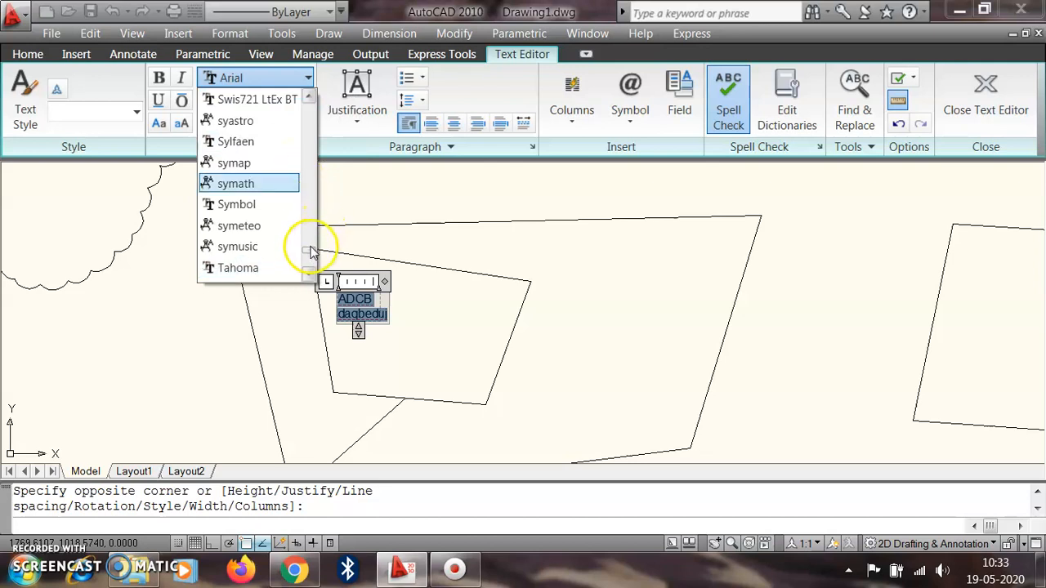
click(307, 274)
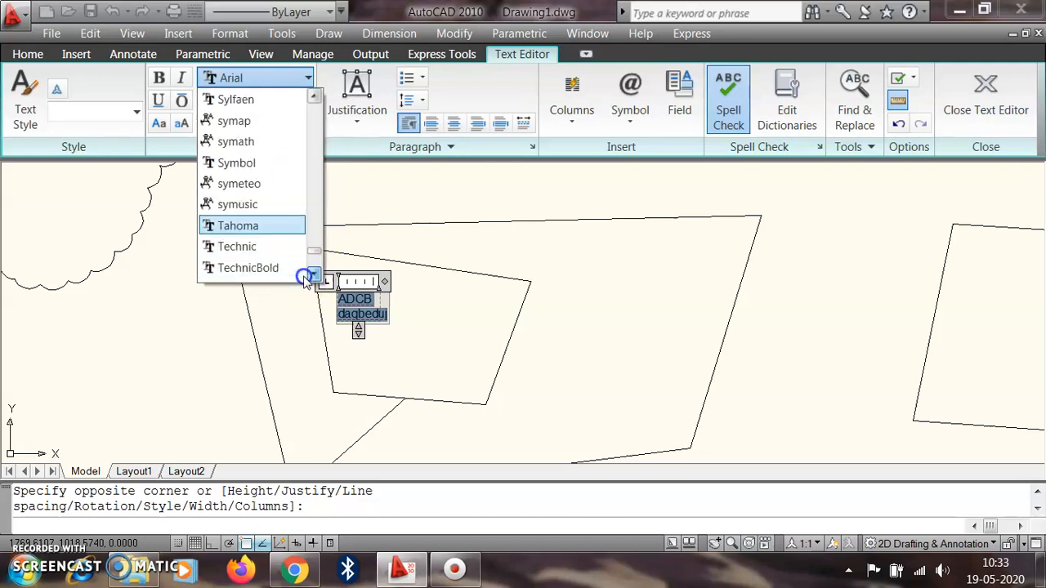
click(299, 270)
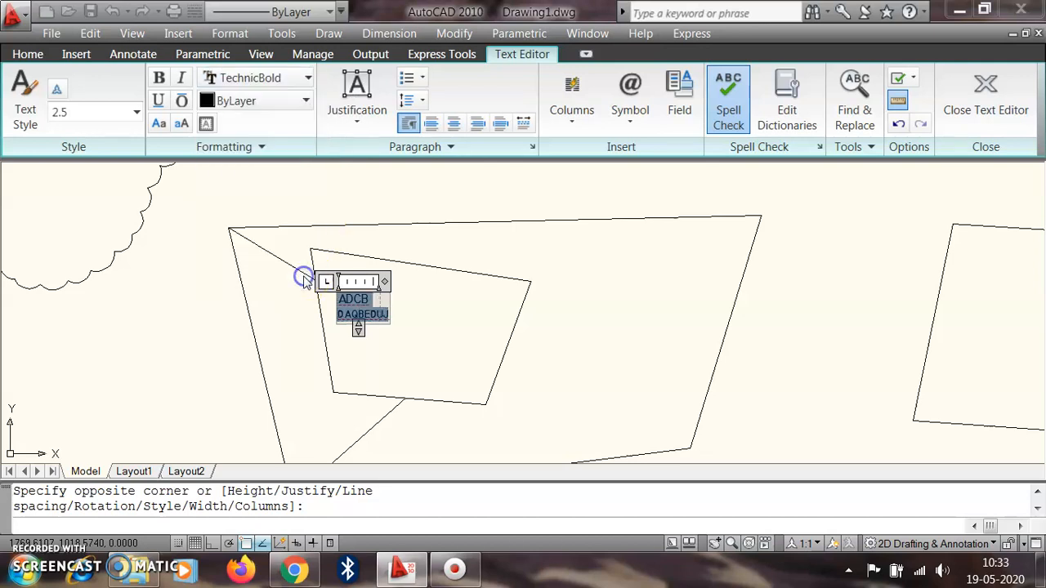
click(301, 78)
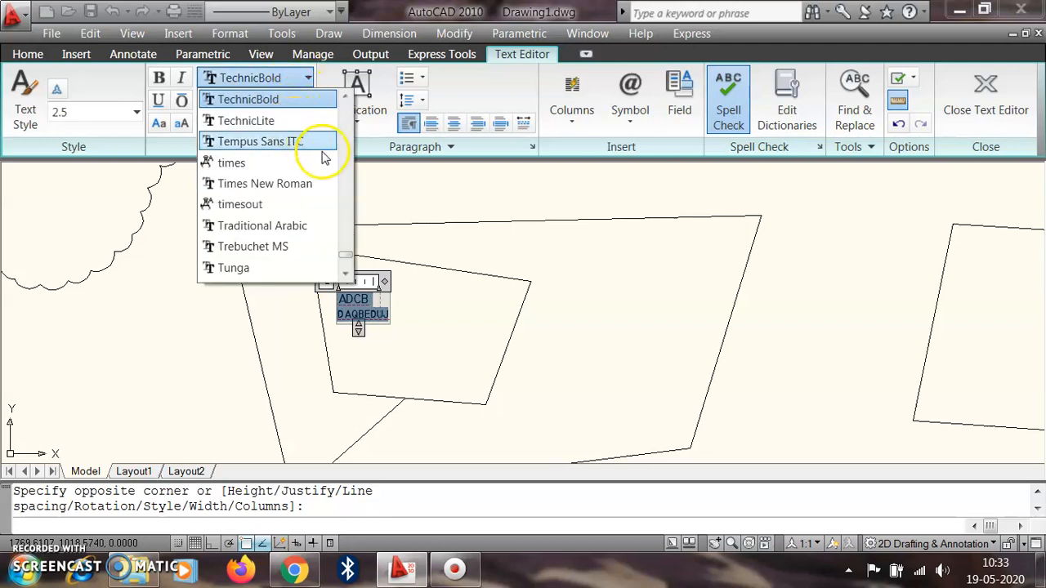
click(293, 184)
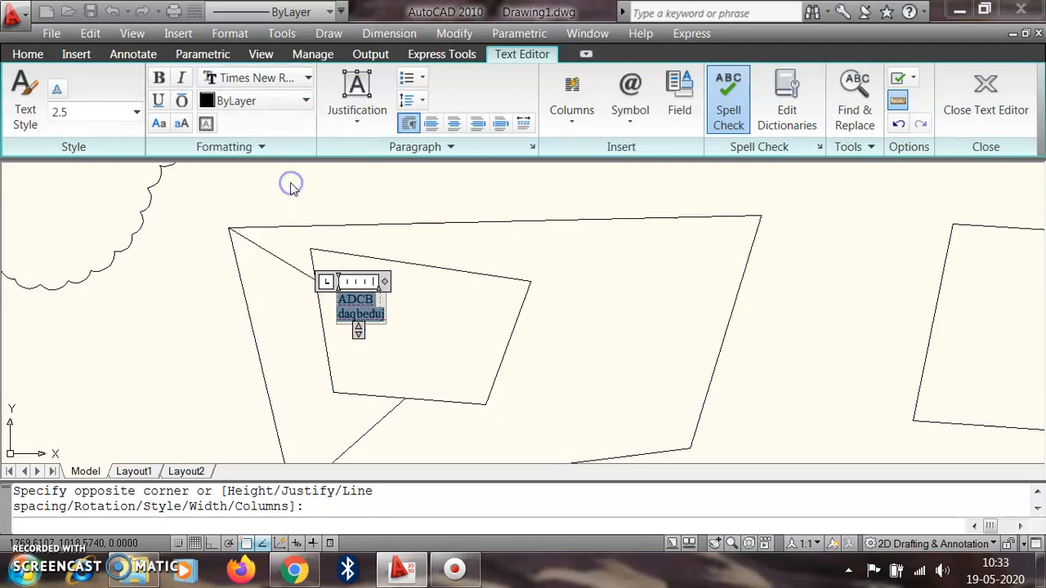
Step: Make the selected text bold, underlined and left-aligned, and finish editing it
click(160, 99)
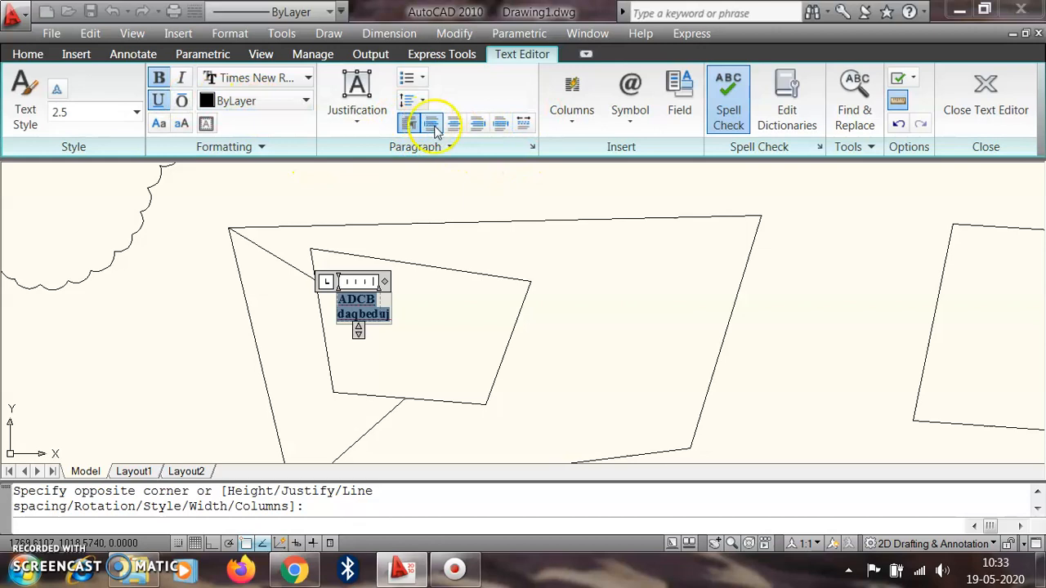
click(431, 123)
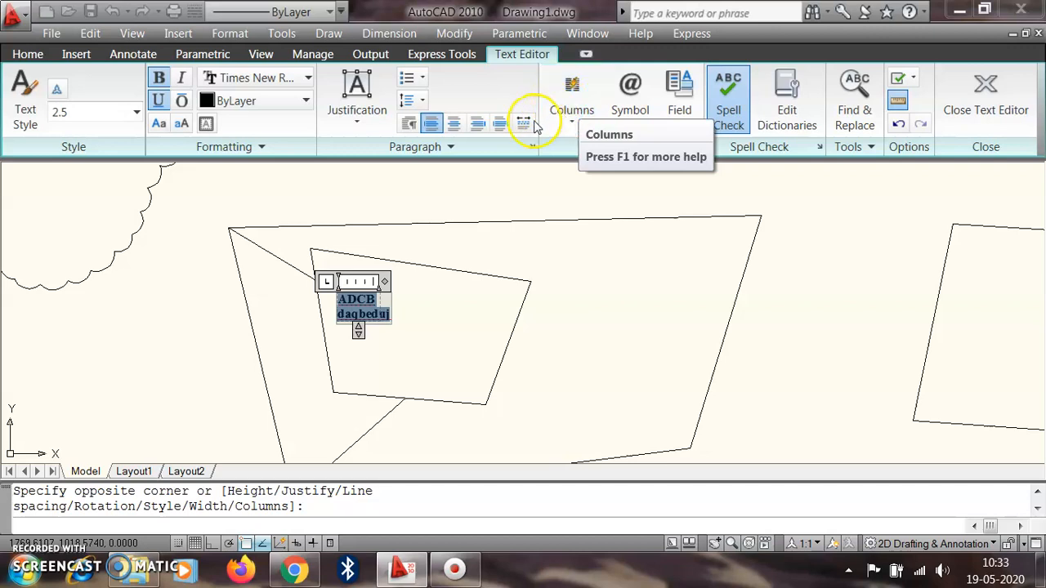
click(420, 300)
scroll(350, 302, up, 4)
scroll(383, 300, down, 6)
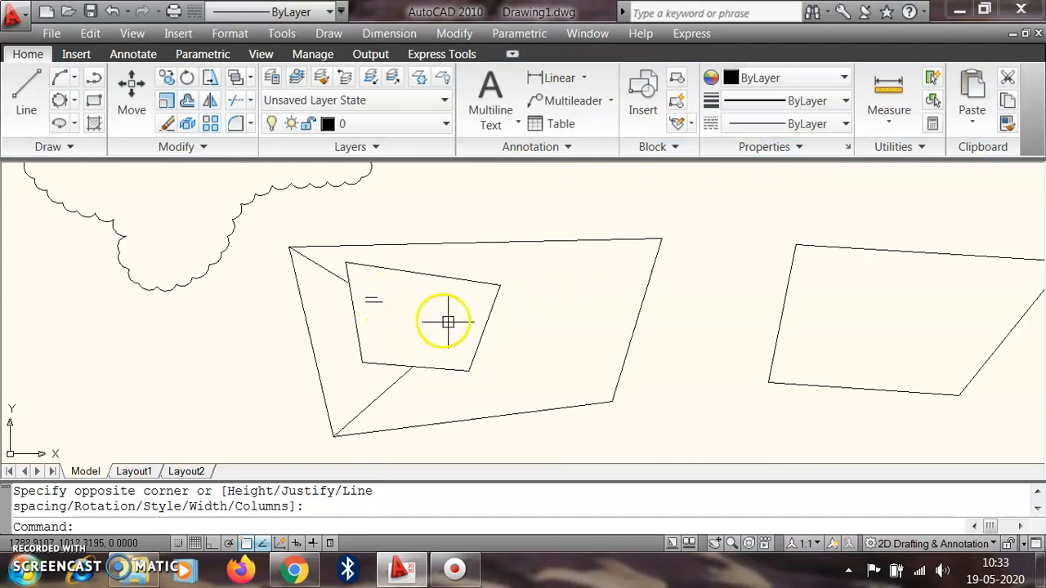
Step: Reopen the multiline text for editing, set the height of all its text to 5, and finish editing
scroll(397, 304, up, 2)
click(360, 296)
double_click(360, 296)
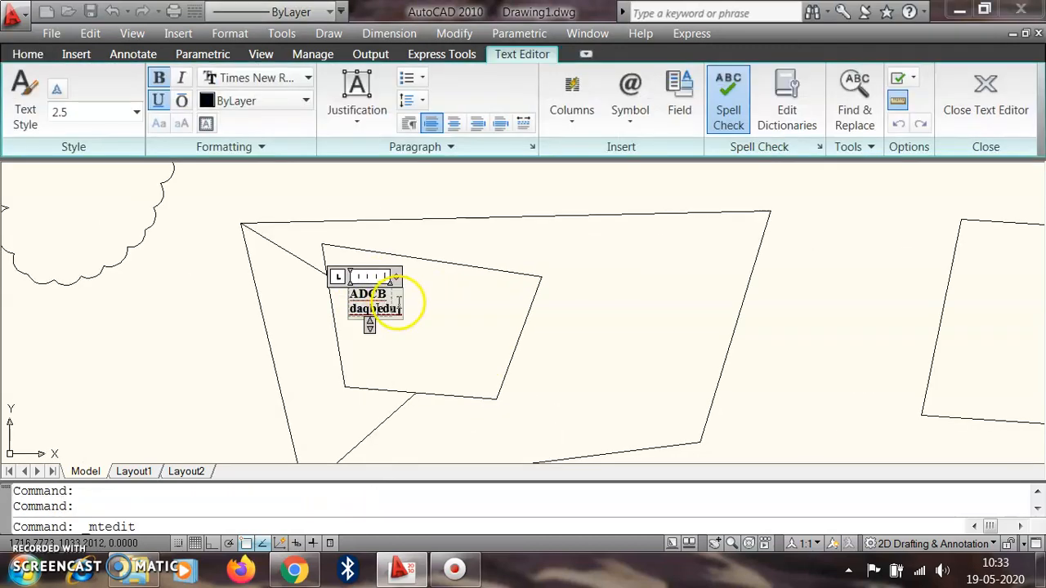
key(ctrl+a)
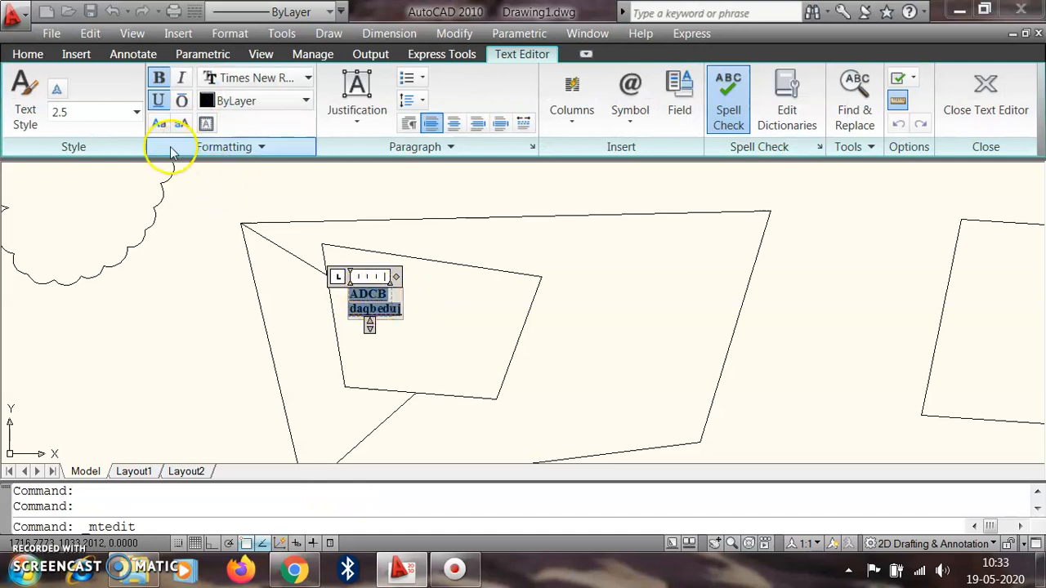
click(137, 112)
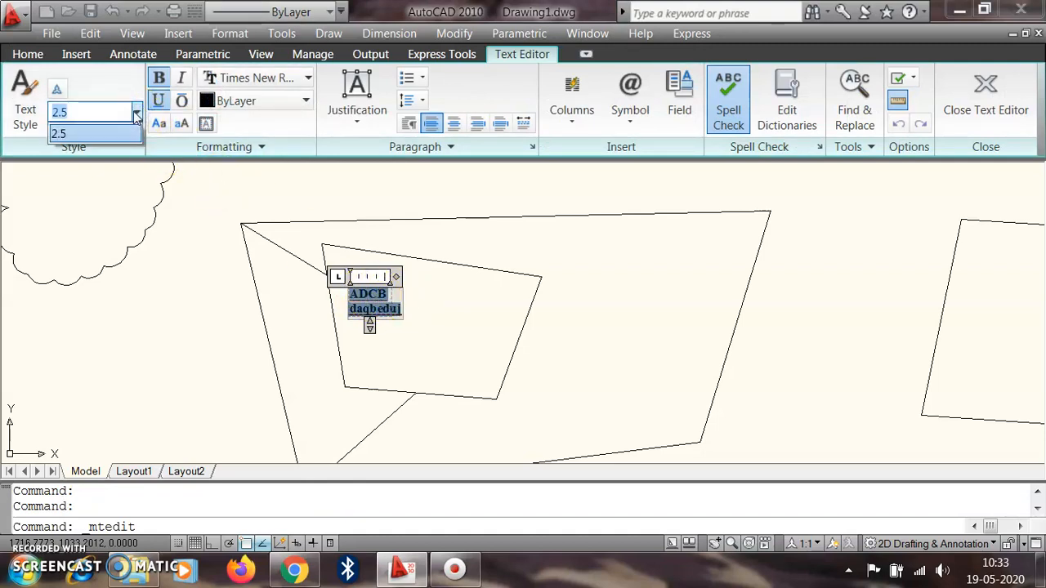
text(10)
key(Return)
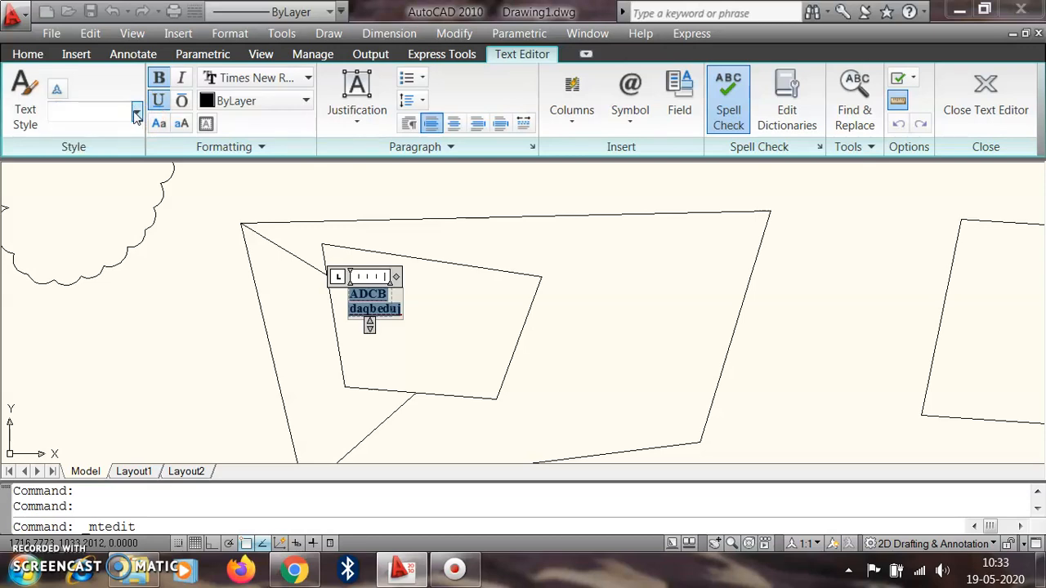
click(73, 112)
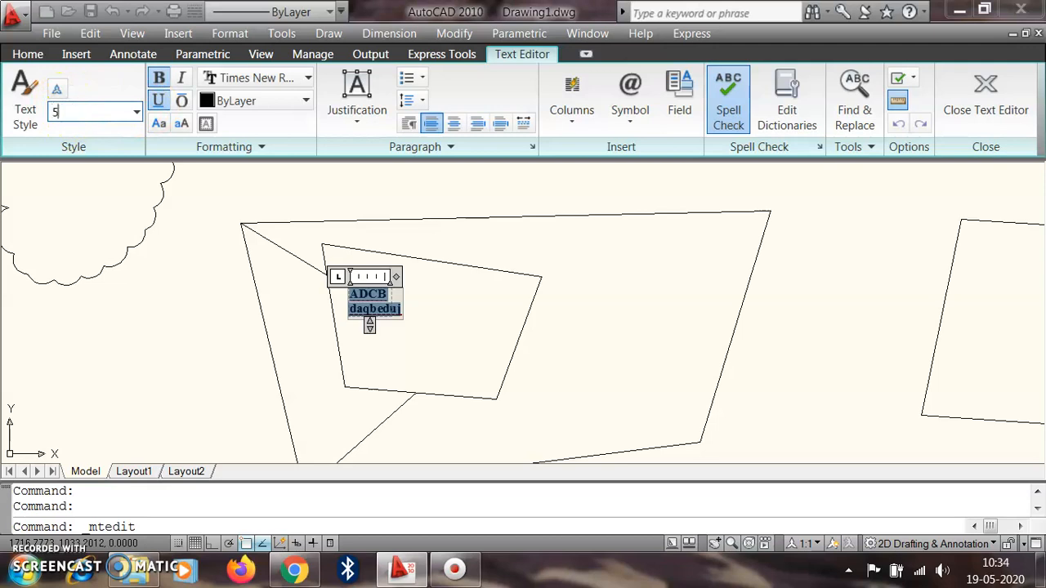
text(5)
key(Return)
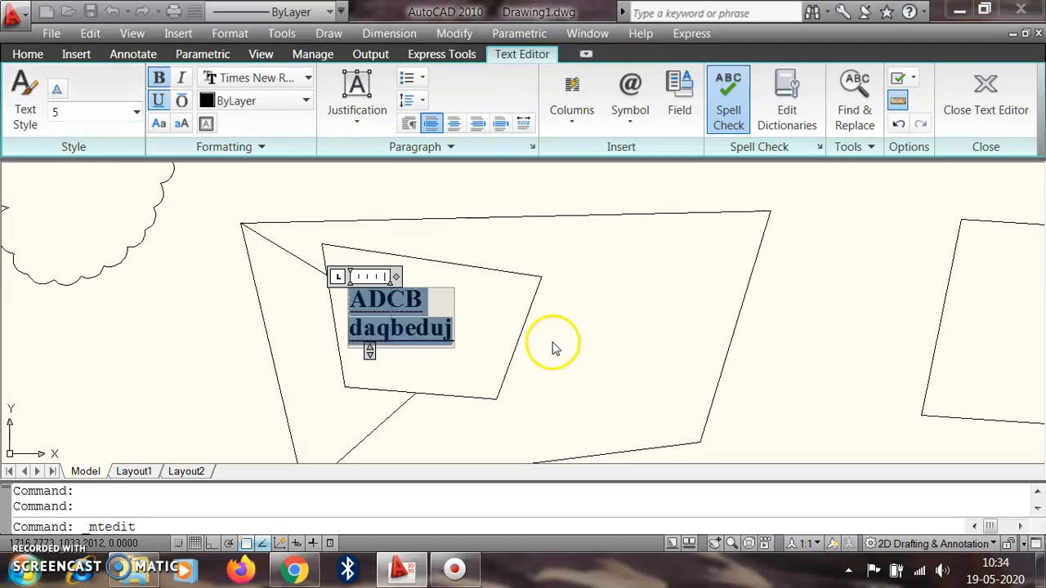
click(564, 311)
scroll(355, 327, up, 5)
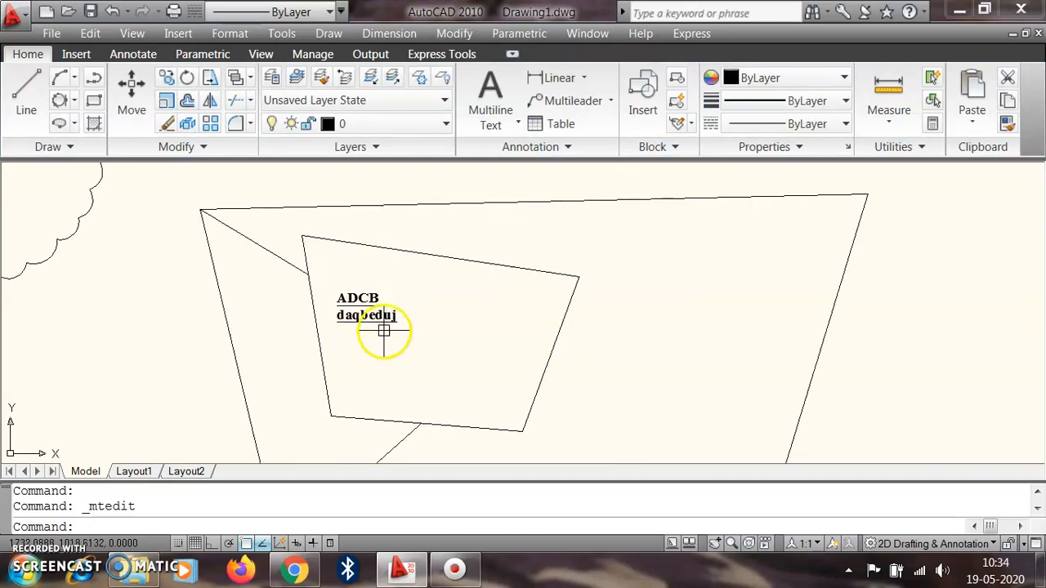
scroll(257, 311, down, 4)
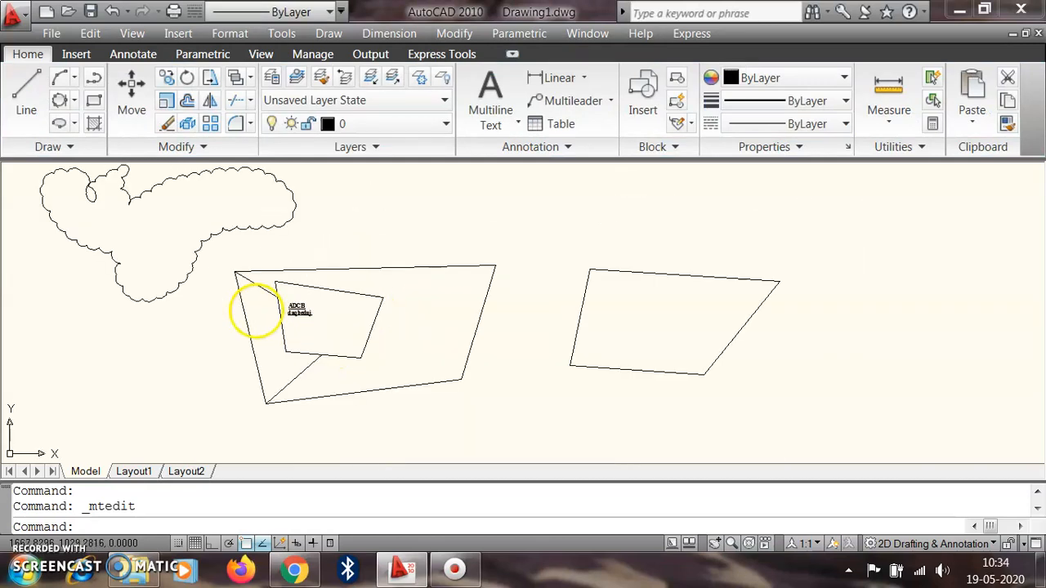
scroll(256, 310, down, 2)
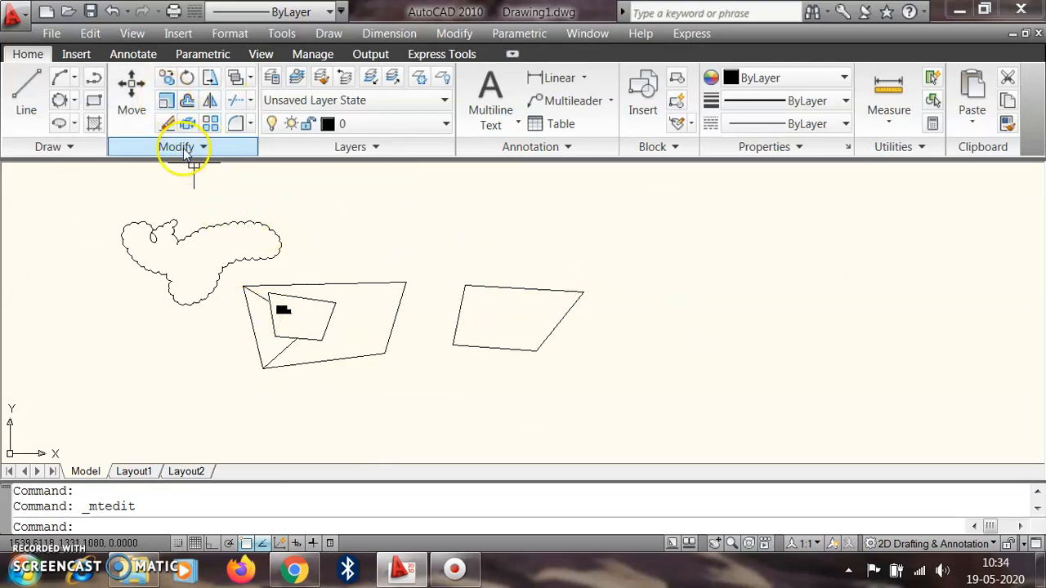
click(464, 35)
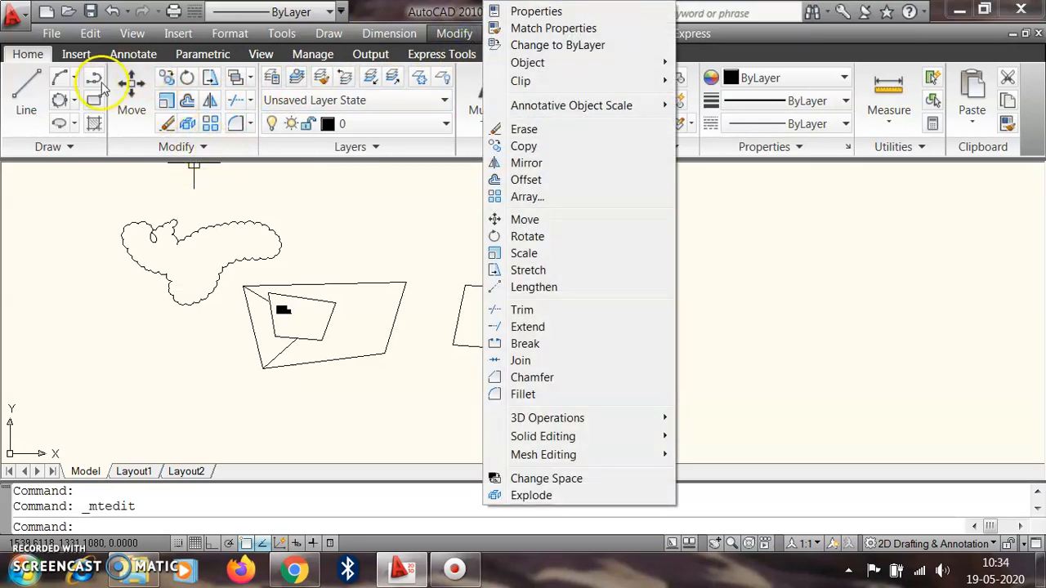
click(420, 102)
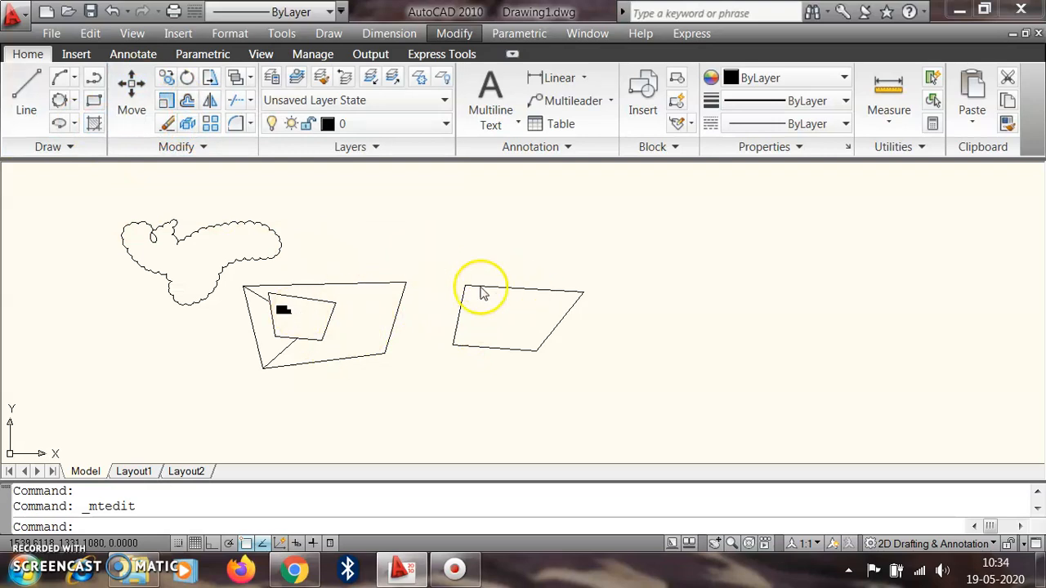
Step: Move the separate four-sided region by its lower-left corner to the empty space below the nested quadrilaterals
click(379, 392)
click(431, 341)
click(584, 378)
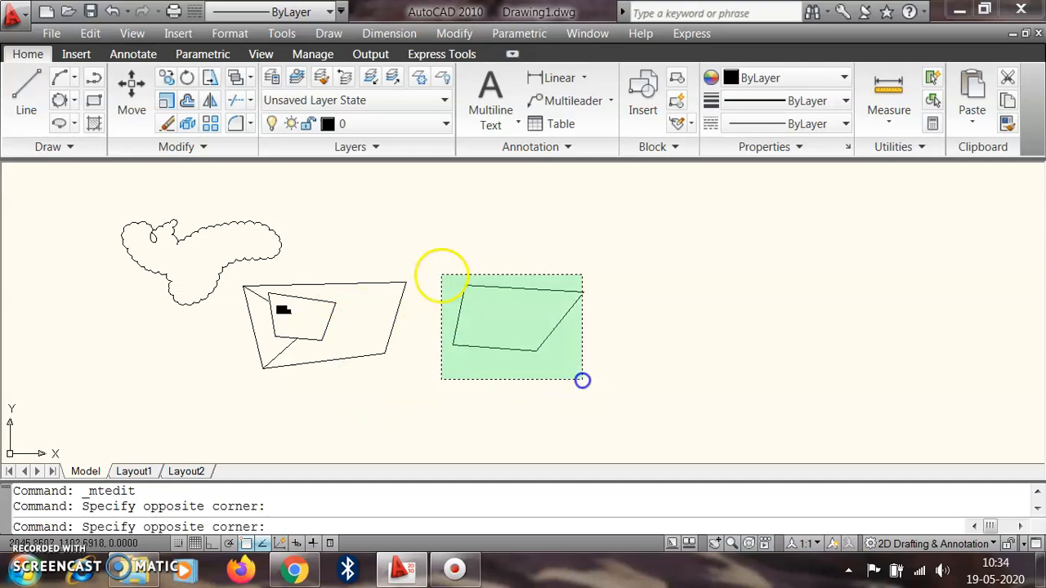
click(449, 263)
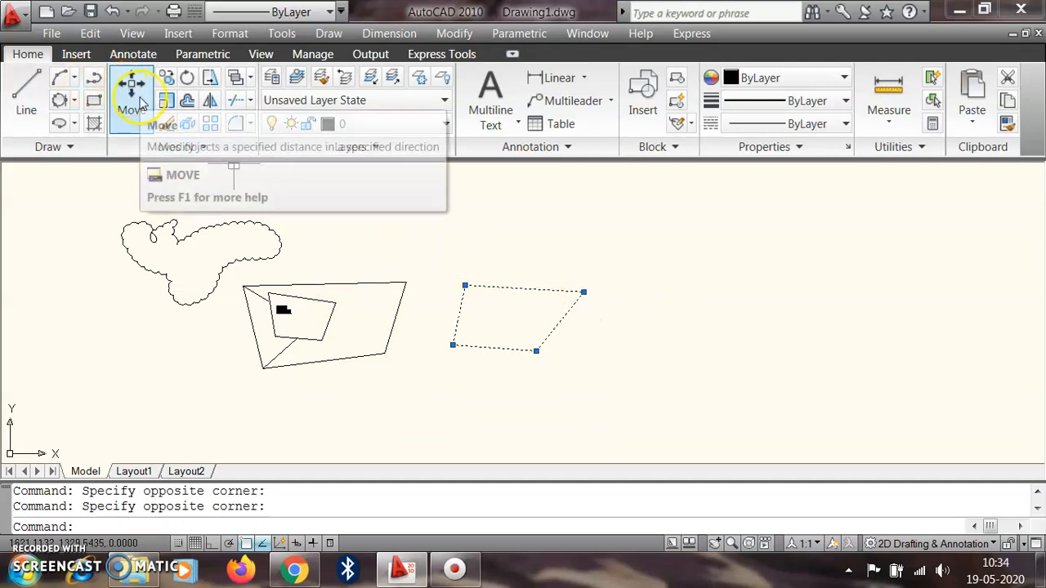
click(139, 95)
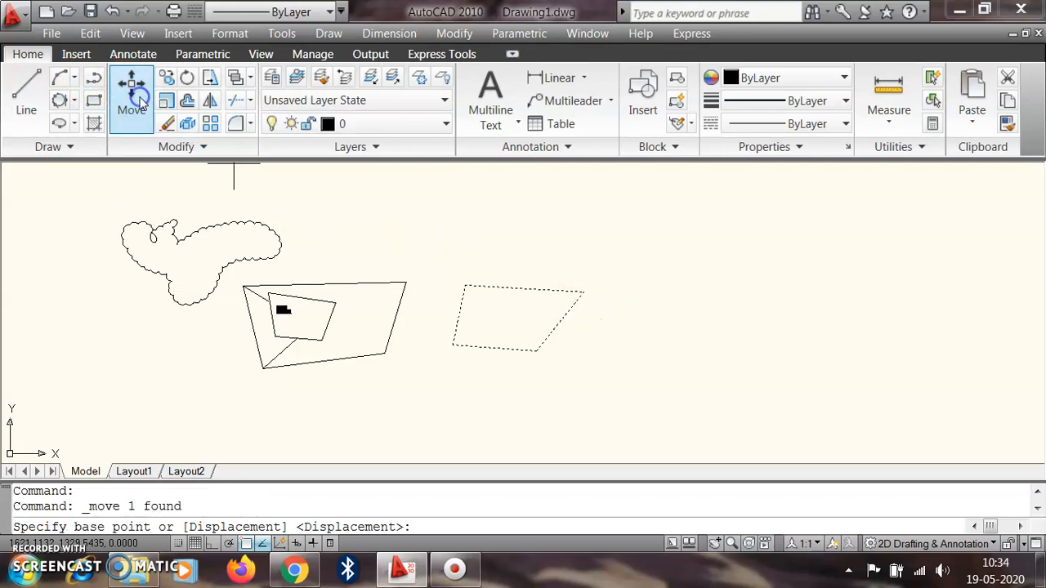
click(453, 346)
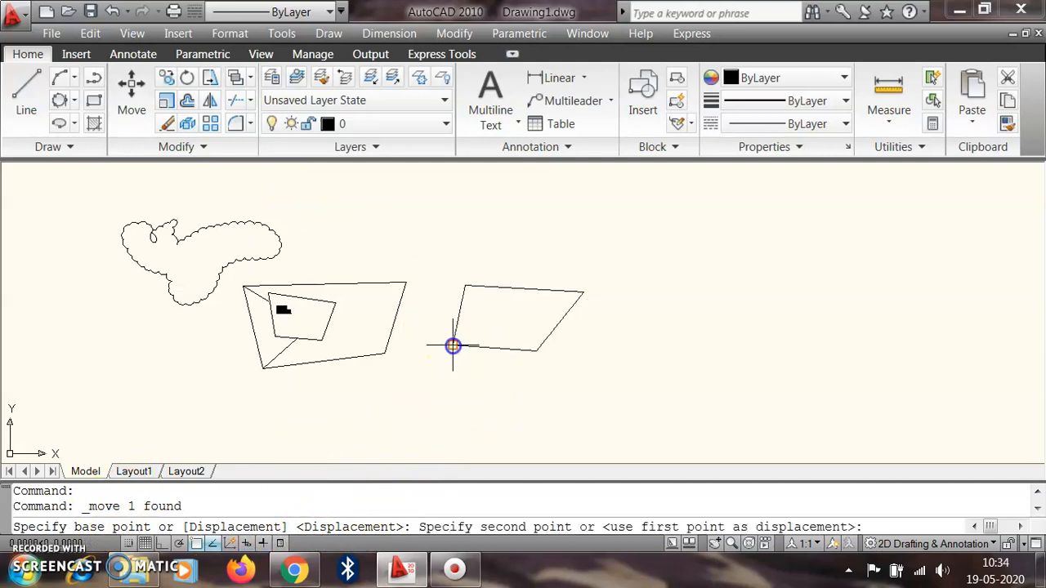
click(324, 437)
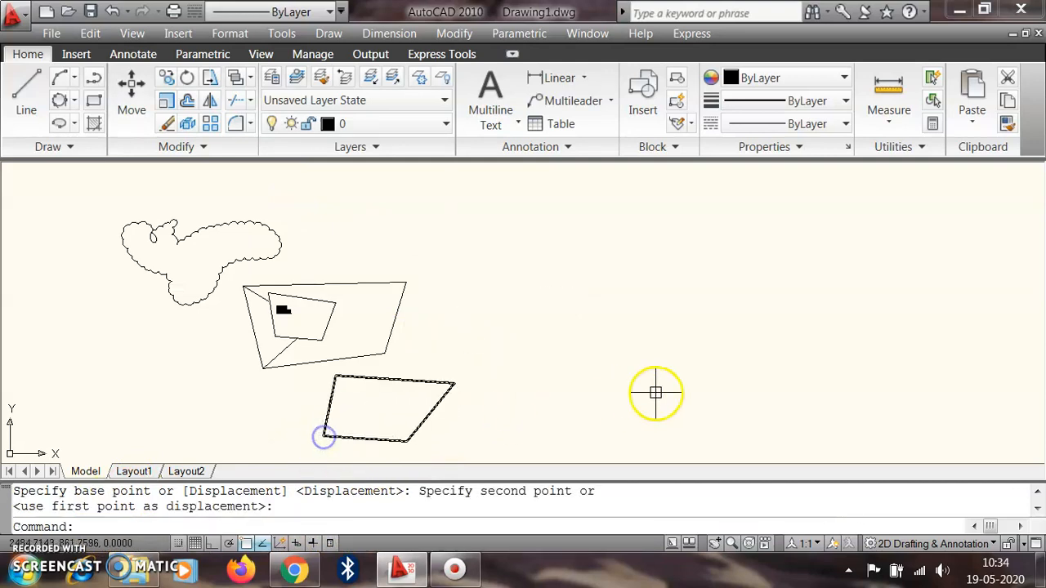
Step: Move the same region by its lower-left corner to the empty area below the revision cloud, left of the nested quadrilaterals
click(400, 442)
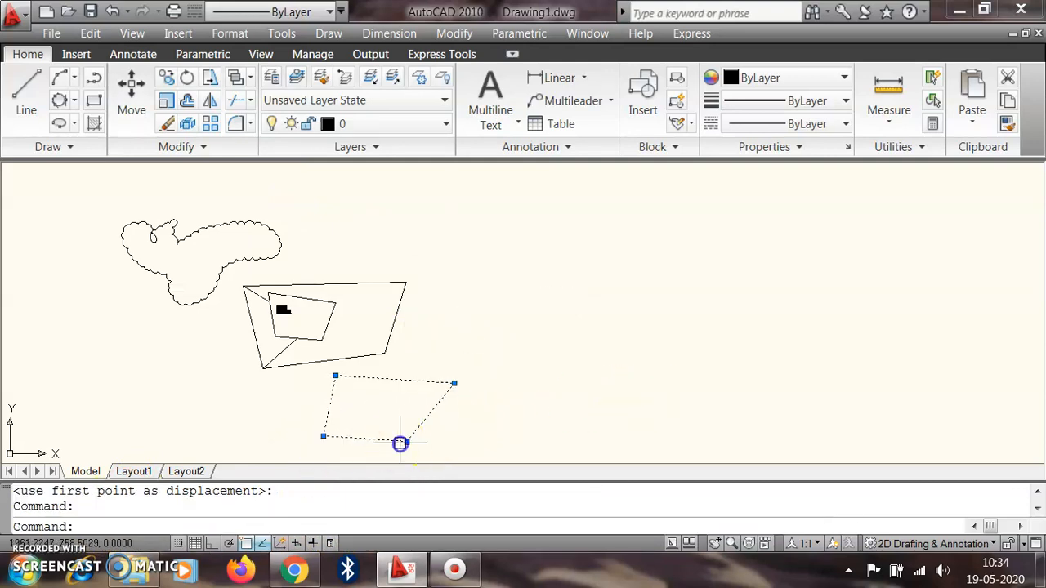
click(131, 91)
click(324, 436)
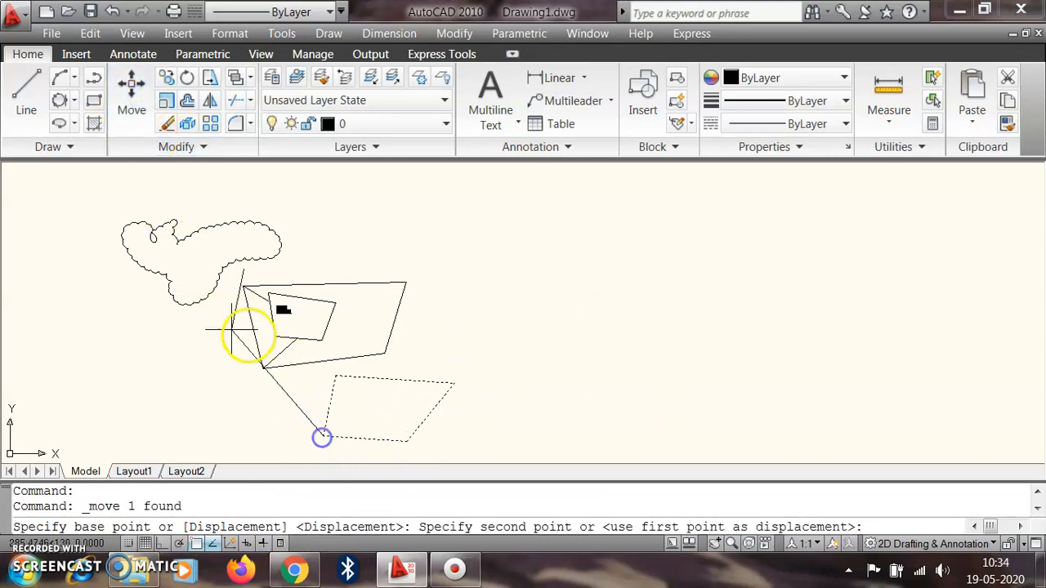
click(115, 385)
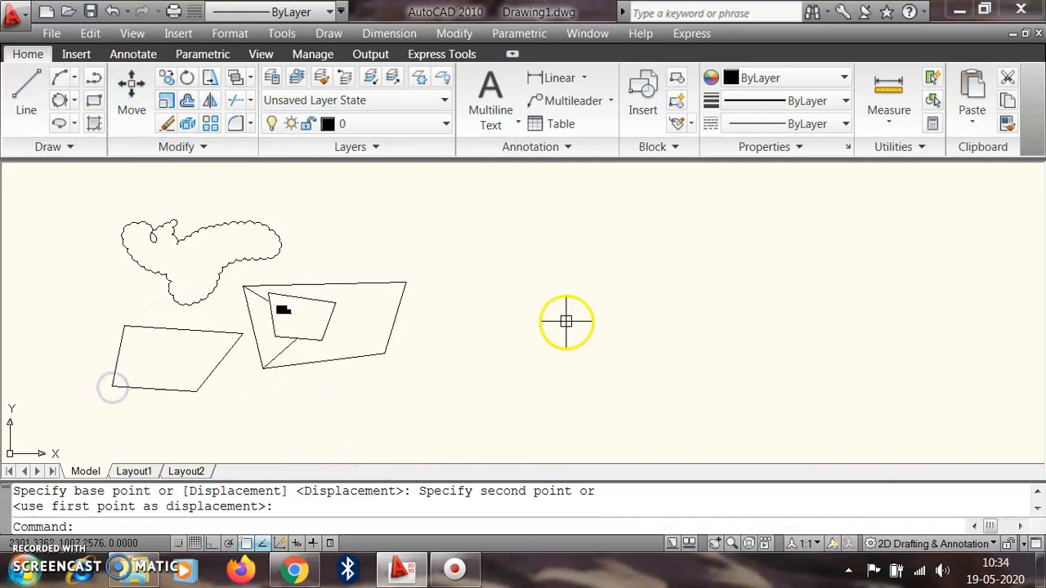
key(Escape)
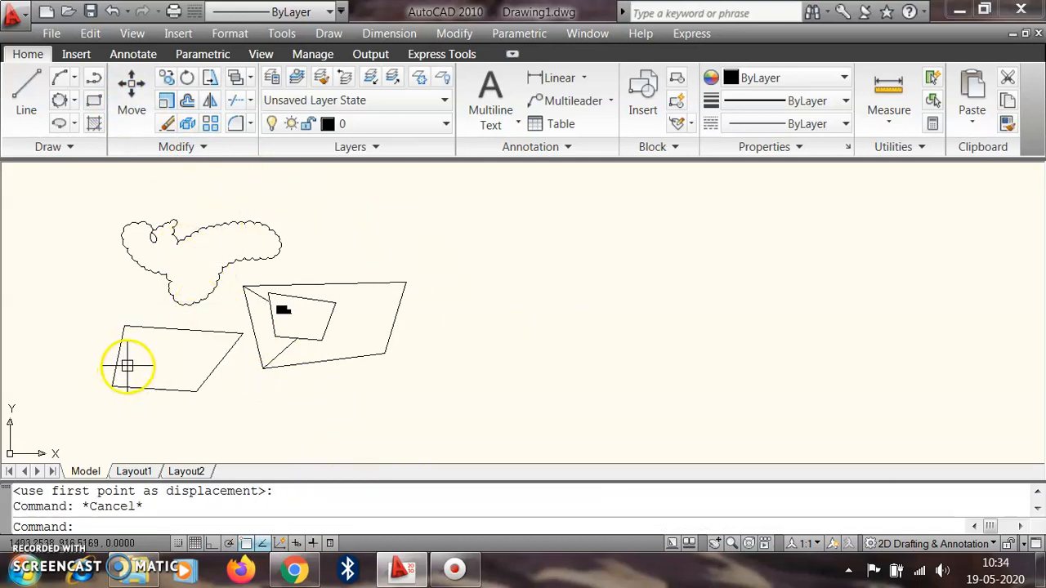
Step: Copy the region below the revision cloud from its lower-left corner, placing six copies above, below and to the right of the nested quadrilaterals
mouse_move(116, 359)
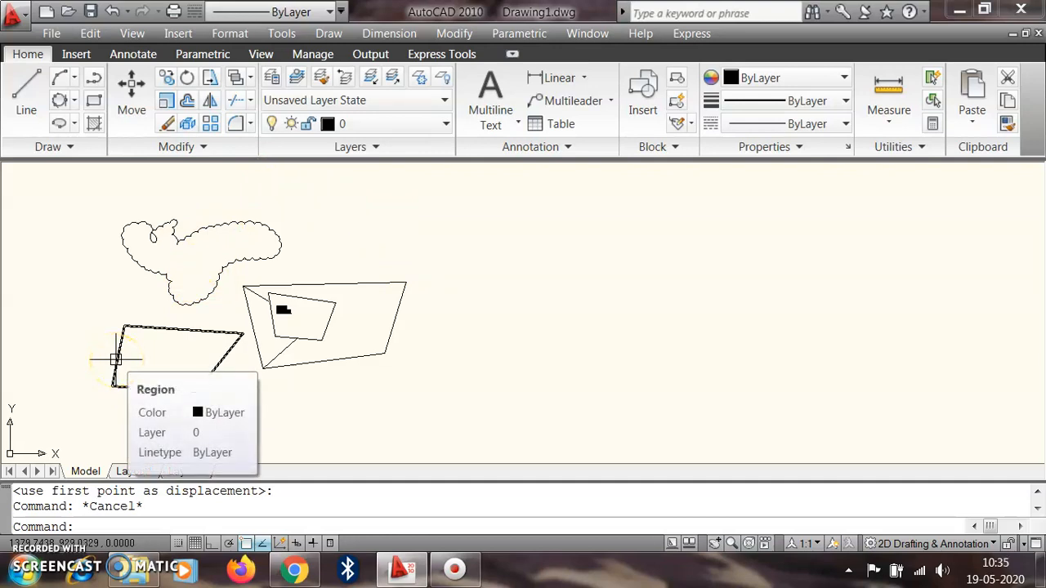
click(168, 78)
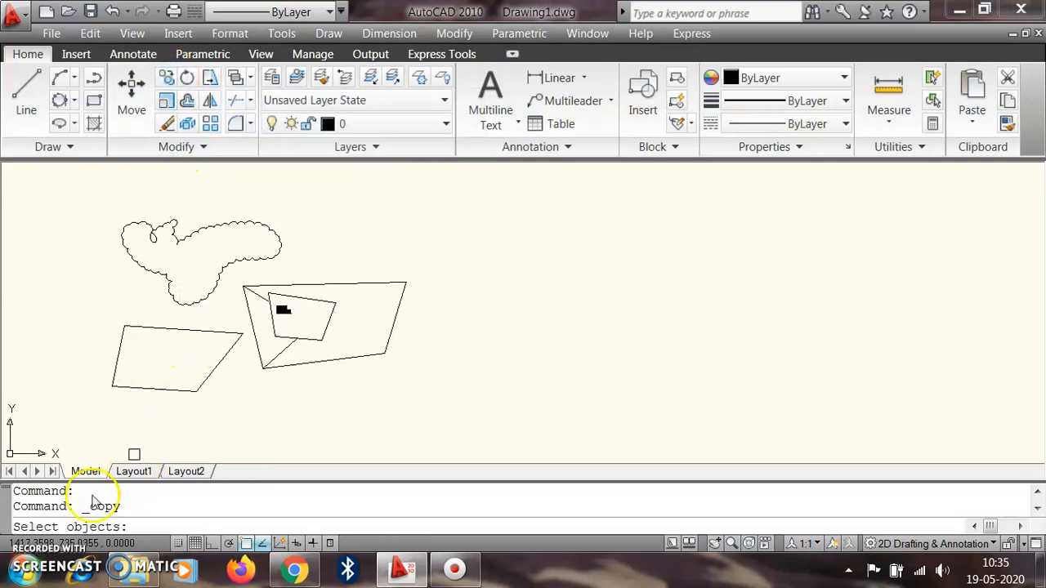
click(118, 358)
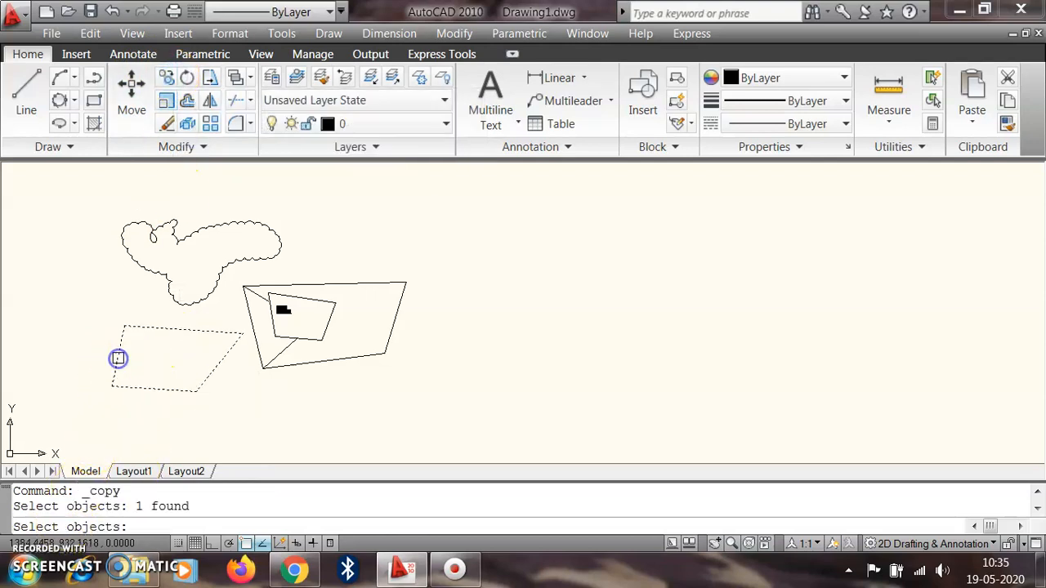
right_click(152, 422)
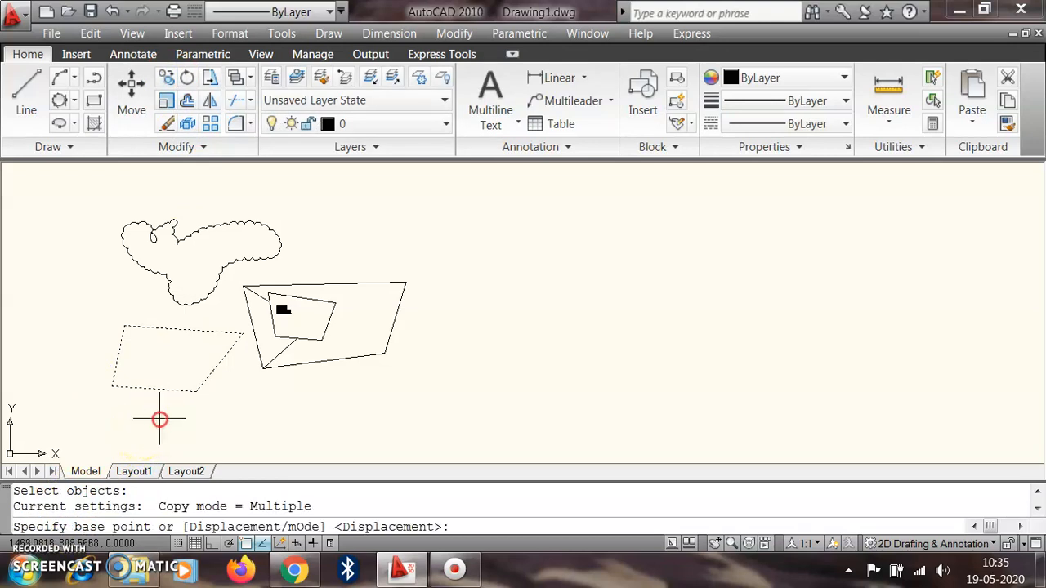
click(112, 386)
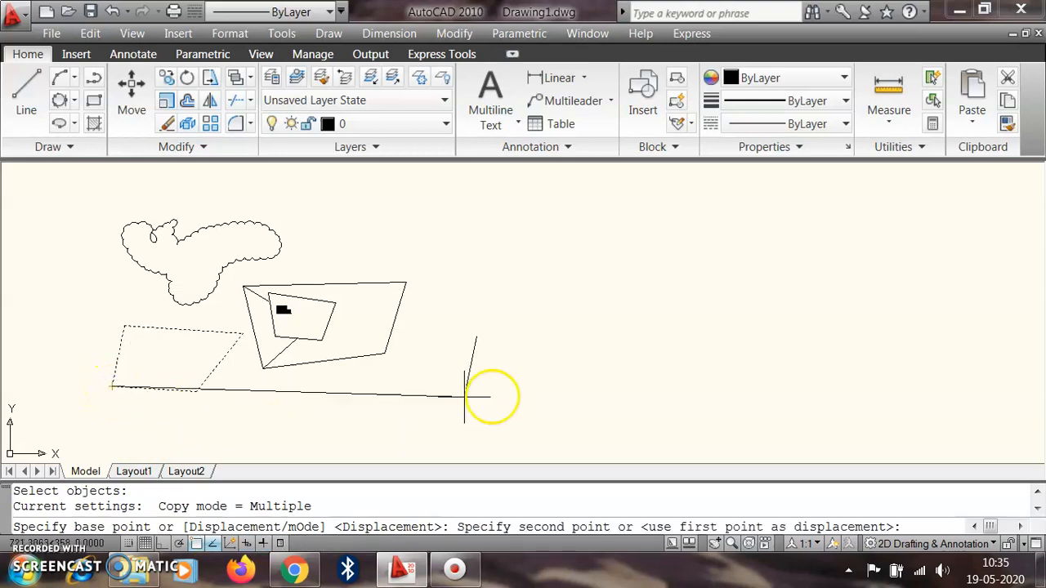
click(418, 386)
click(582, 378)
click(602, 275)
click(494, 264)
click(344, 242)
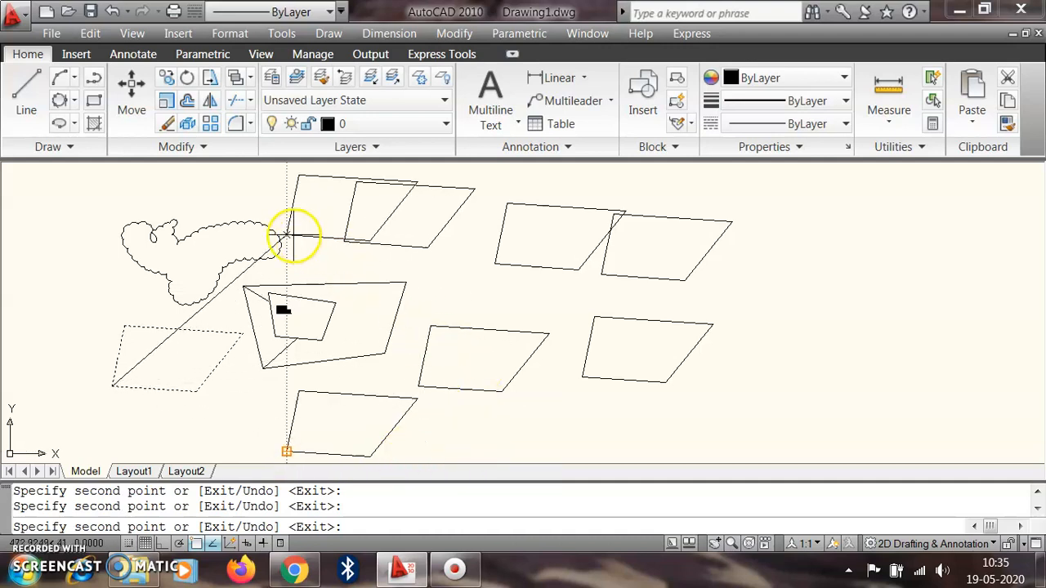
key(Escape)
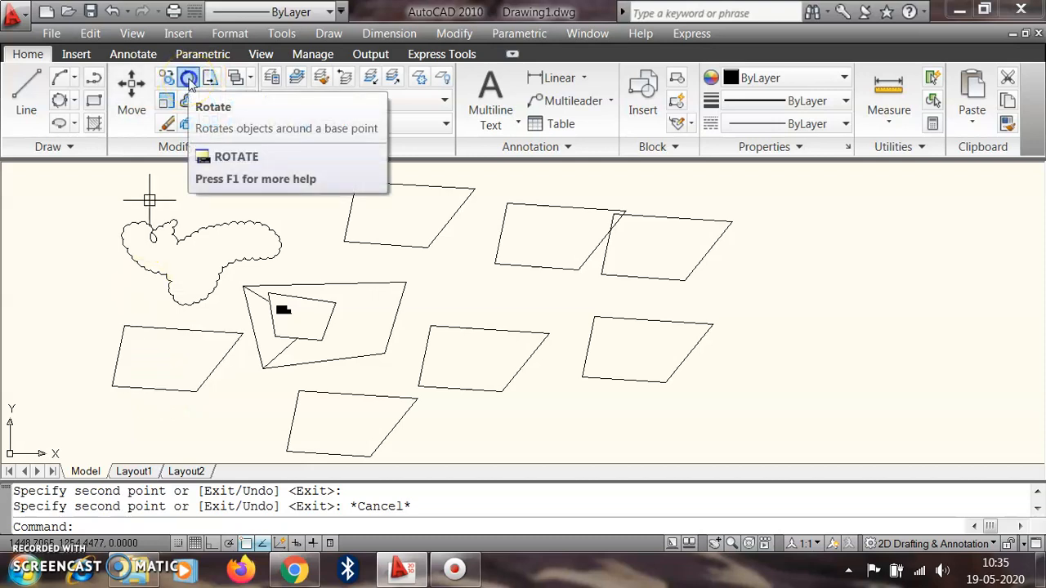
Step: Rotate the original region below the revision cloud by 30 degrees about its lower-left corner
click(188, 82)
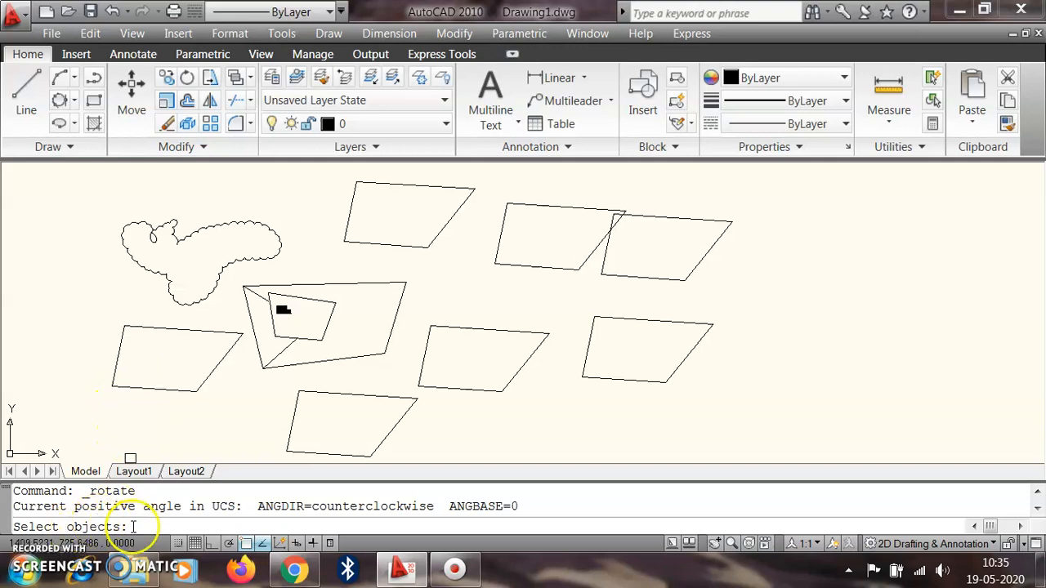
click(134, 389)
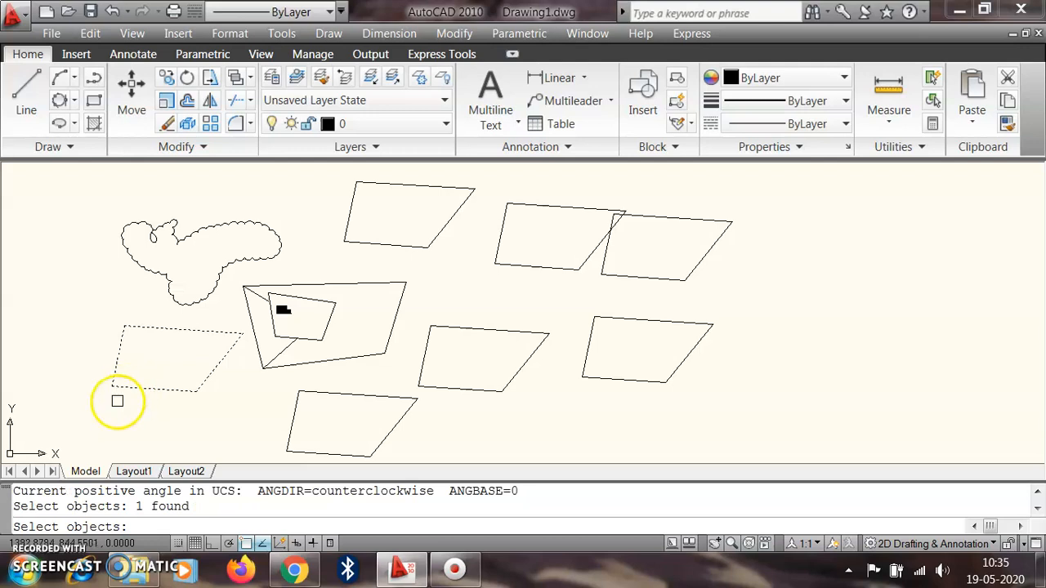
right_click(116, 401)
click(111, 386)
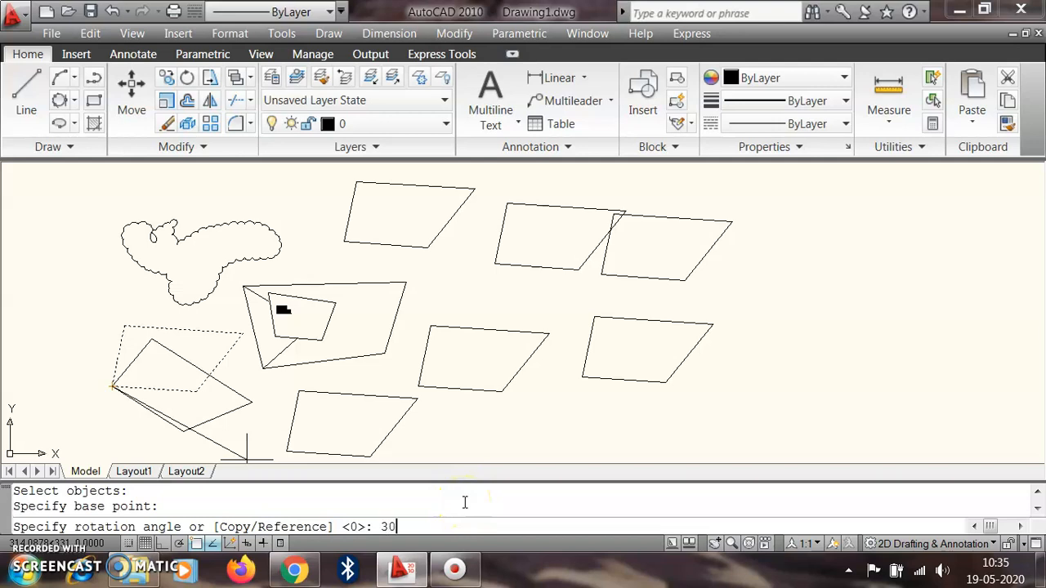
key(Return)
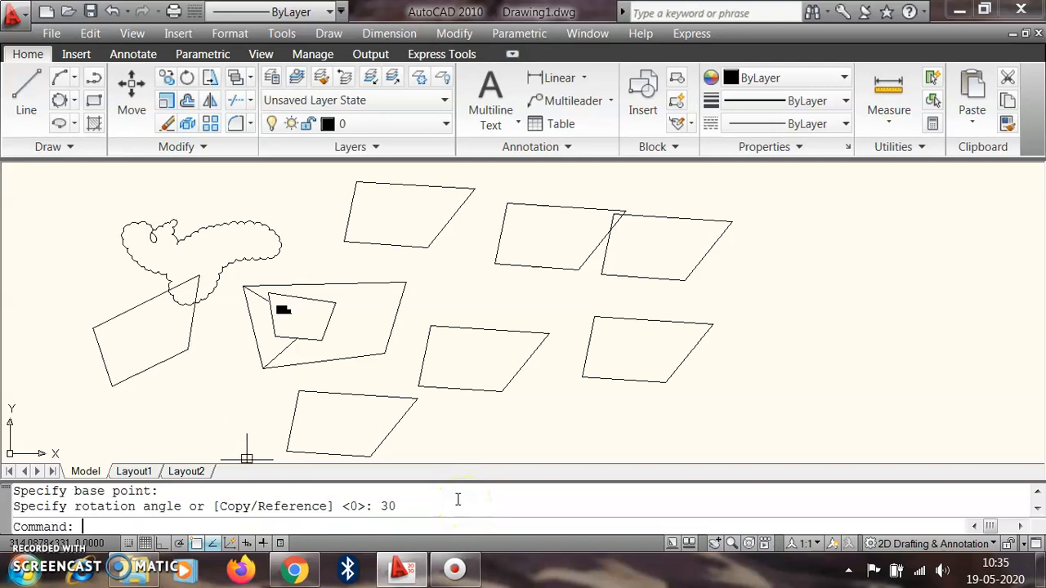
Step: Rotate the same region freehand by about 307 degrees around its lowest corner, clearing the revision cloud
click(139, 377)
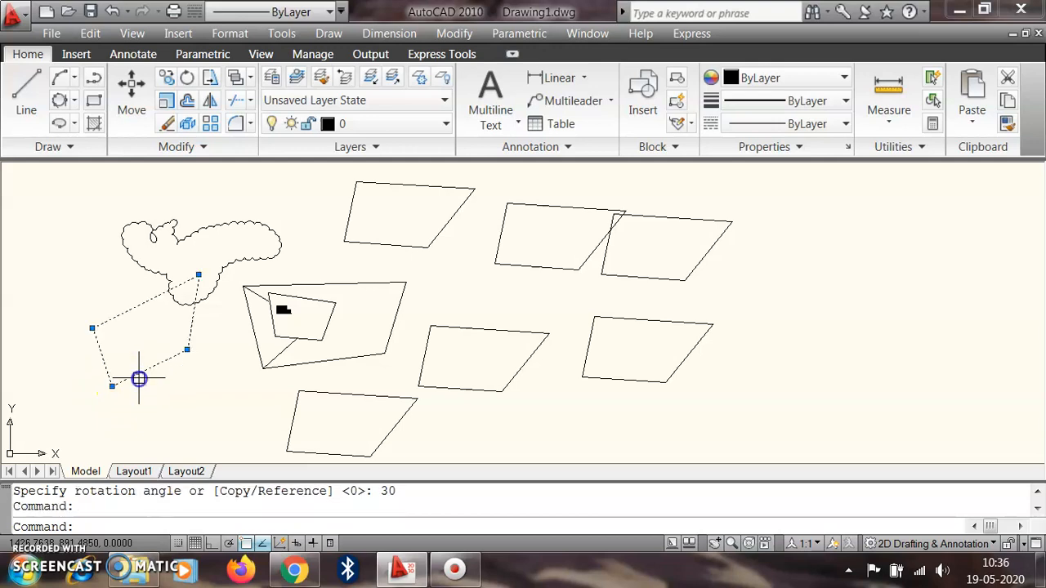
click(187, 76)
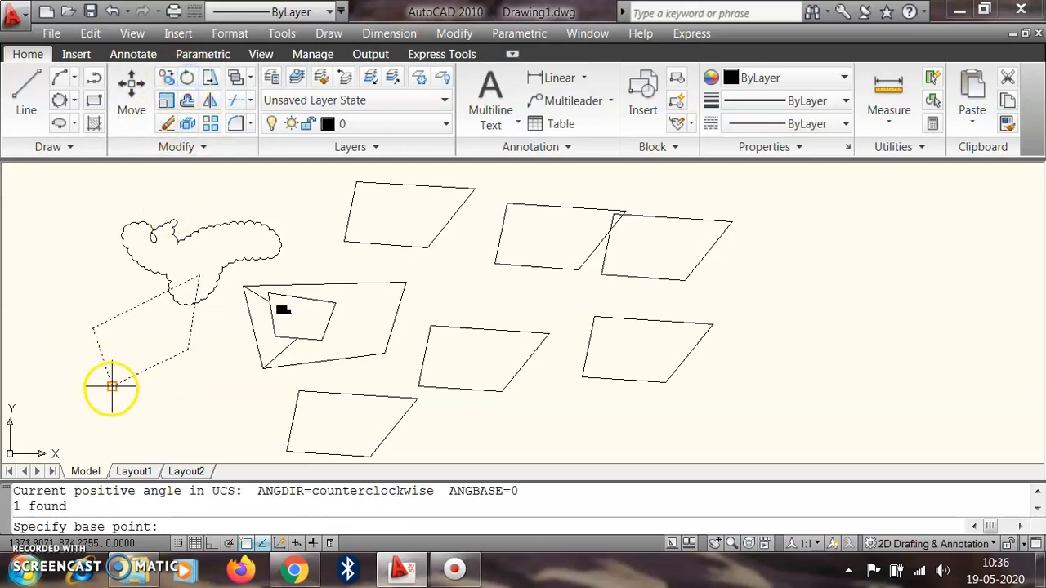
click(112, 386)
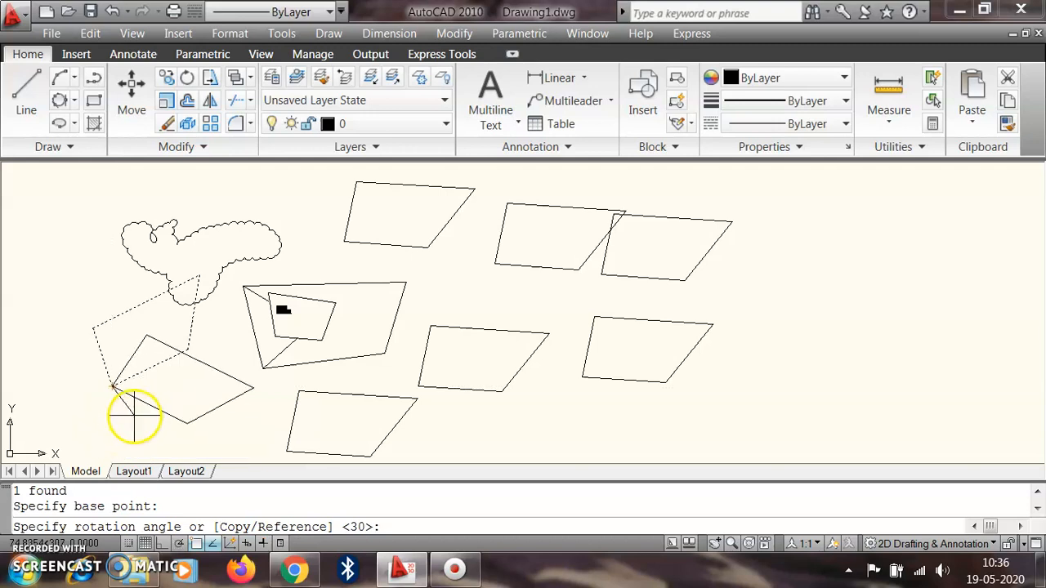
click(135, 415)
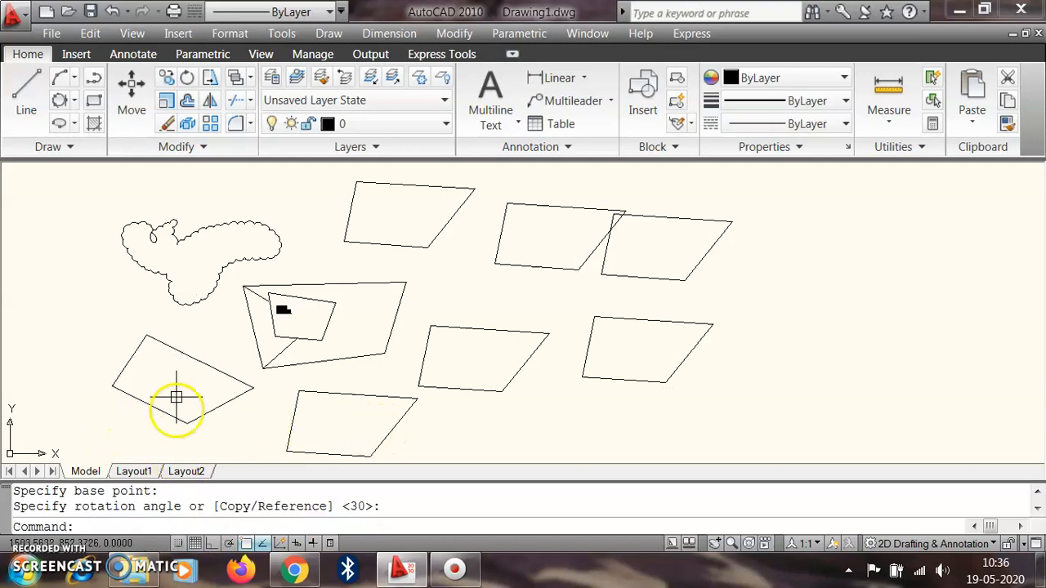
Step: Use Stretch on the upper rightmost copy to shift it horizontally to the right, clear of the copy it overlaps
click(210, 78)
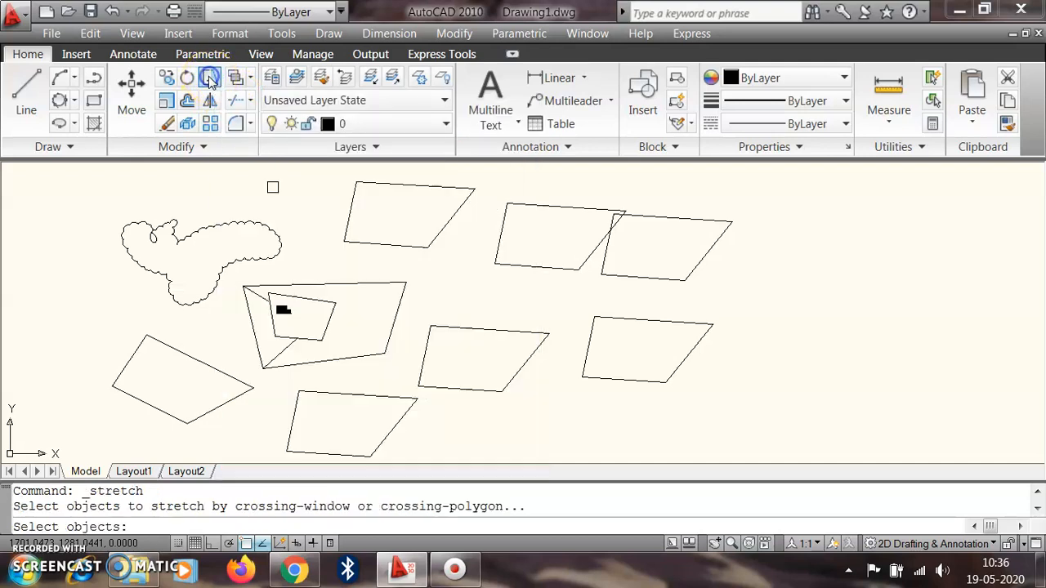
click(662, 278)
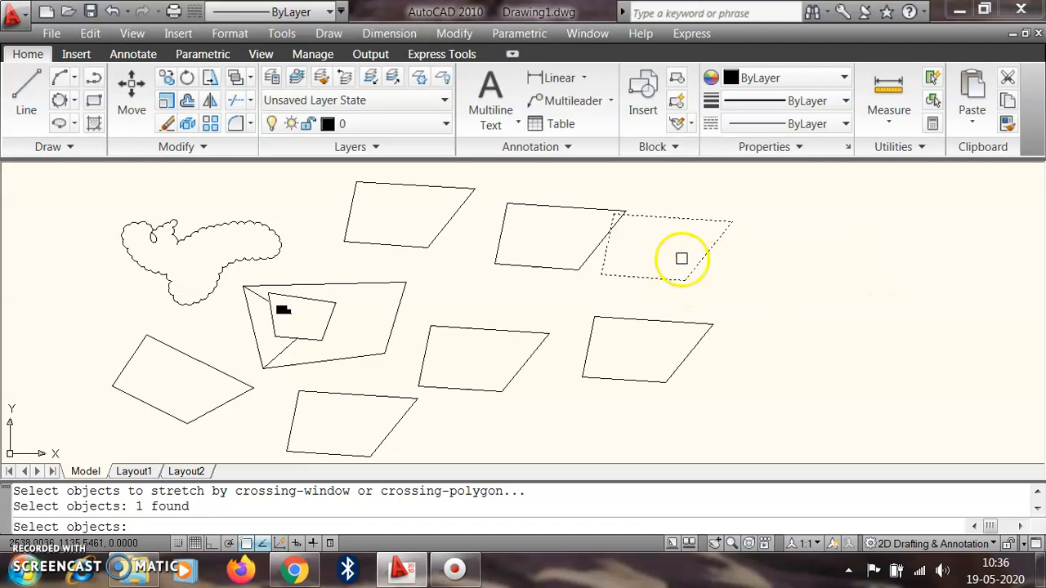
right_click(734, 270)
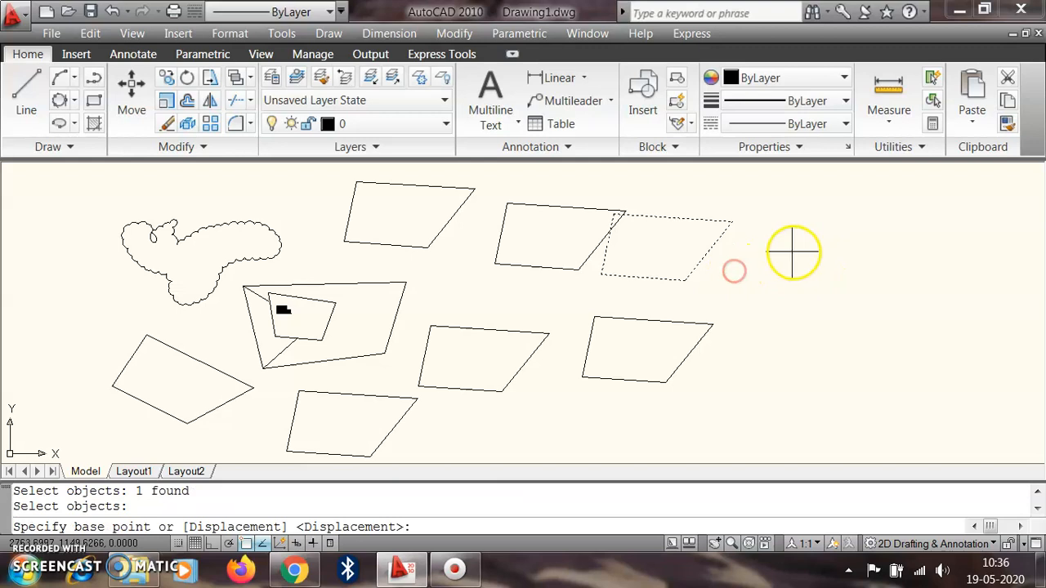
click(792, 262)
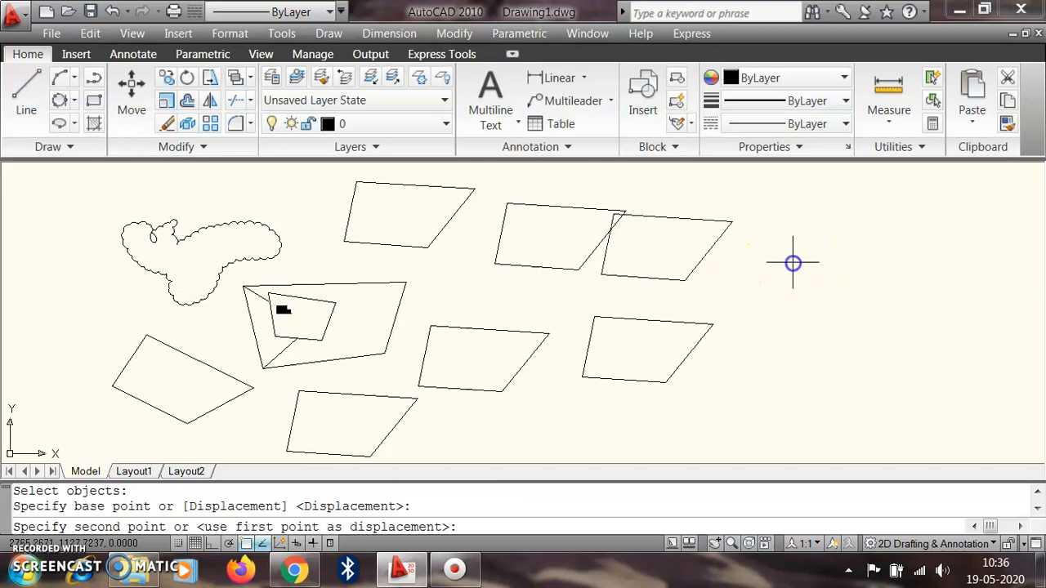
click(956, 260)
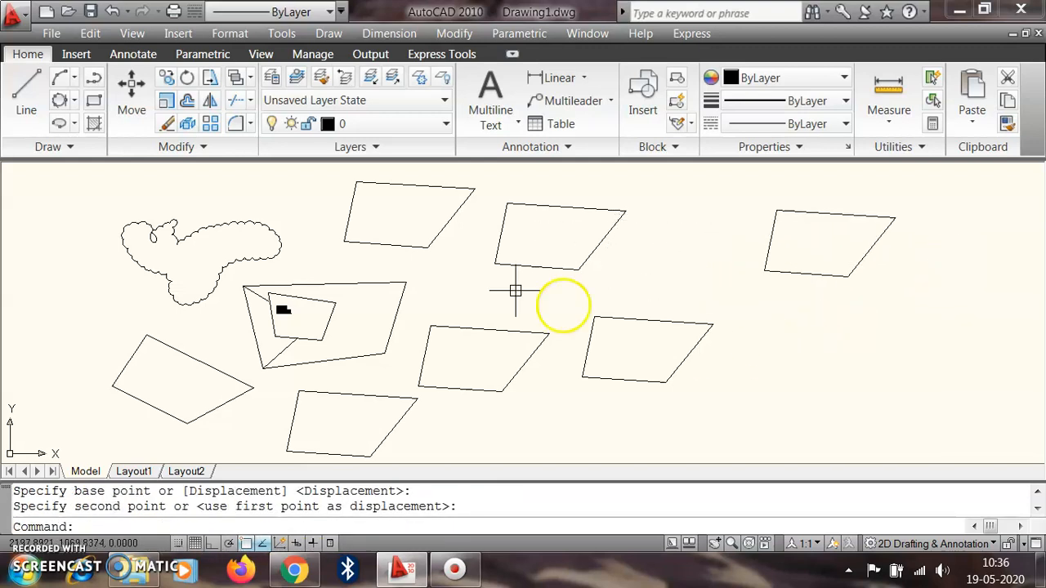
Step: Scale the lower rightmost copy to about twice its size from its lower-left corner, and restart the Scale command
click(167, 100)
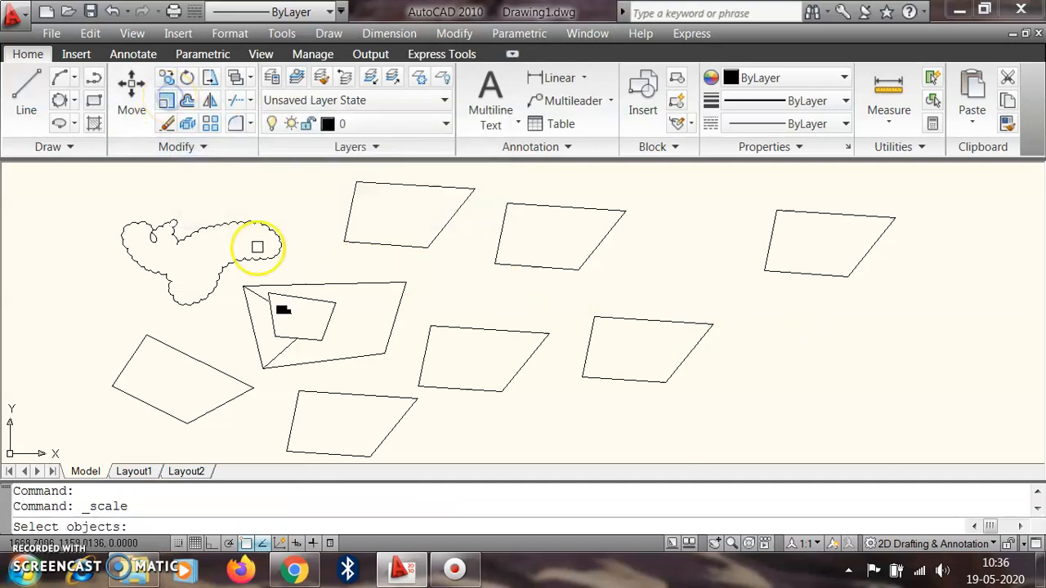
scroll(245, 257, down, 2)
click(584, 364)
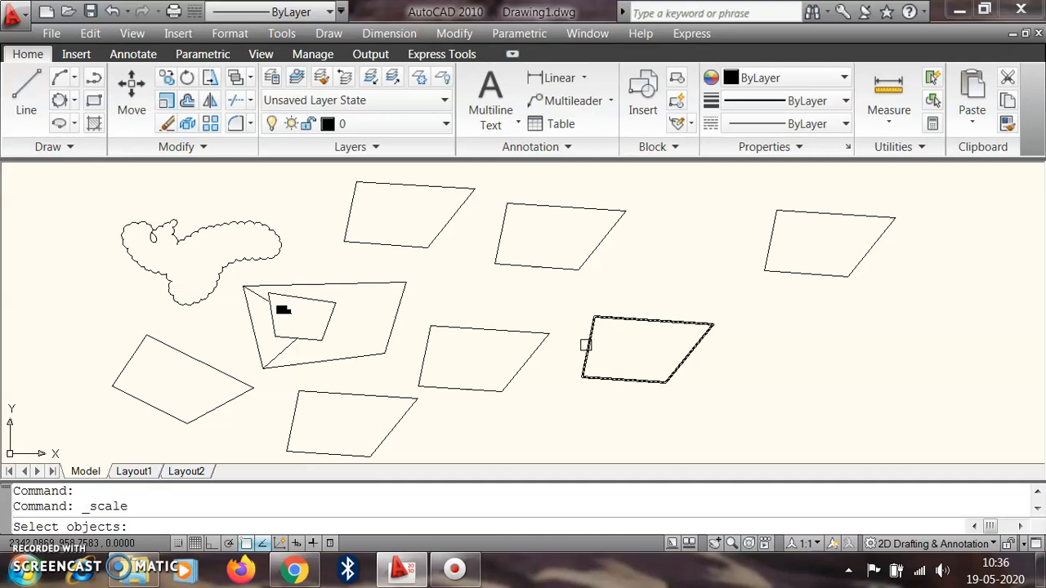
click(586, 345)
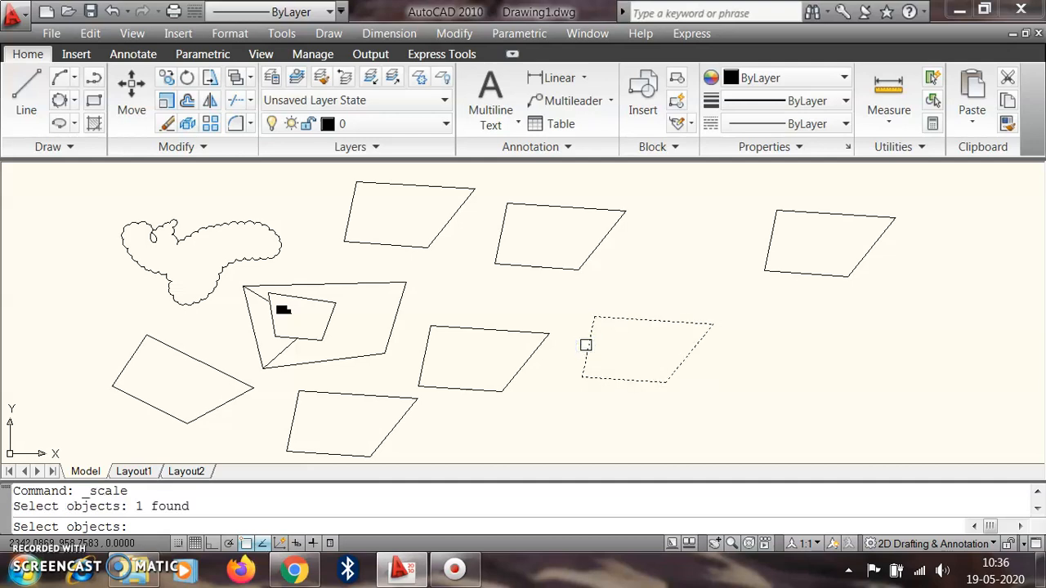
right_click(586, 346)
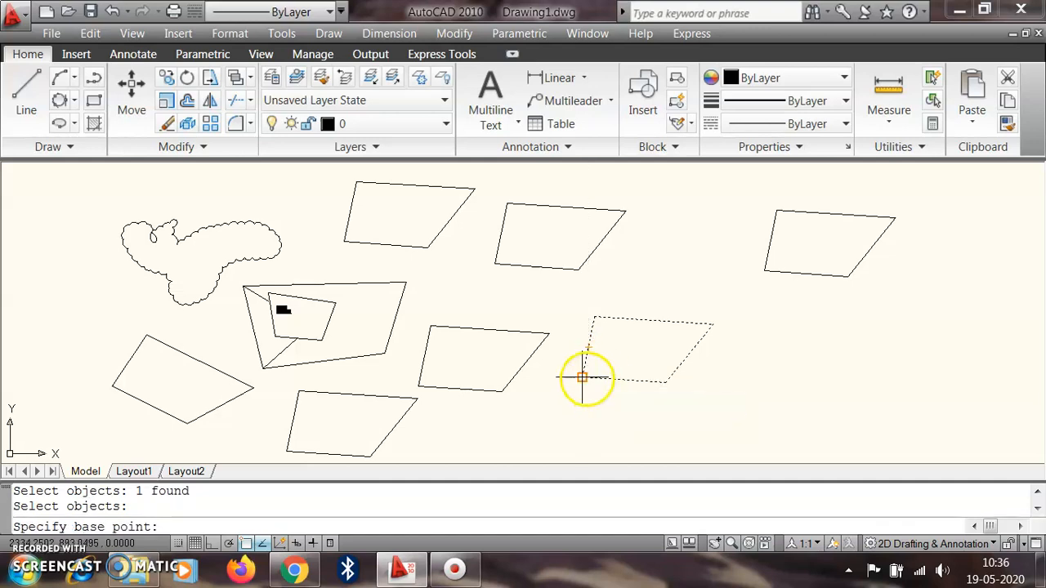
click(581, 377)
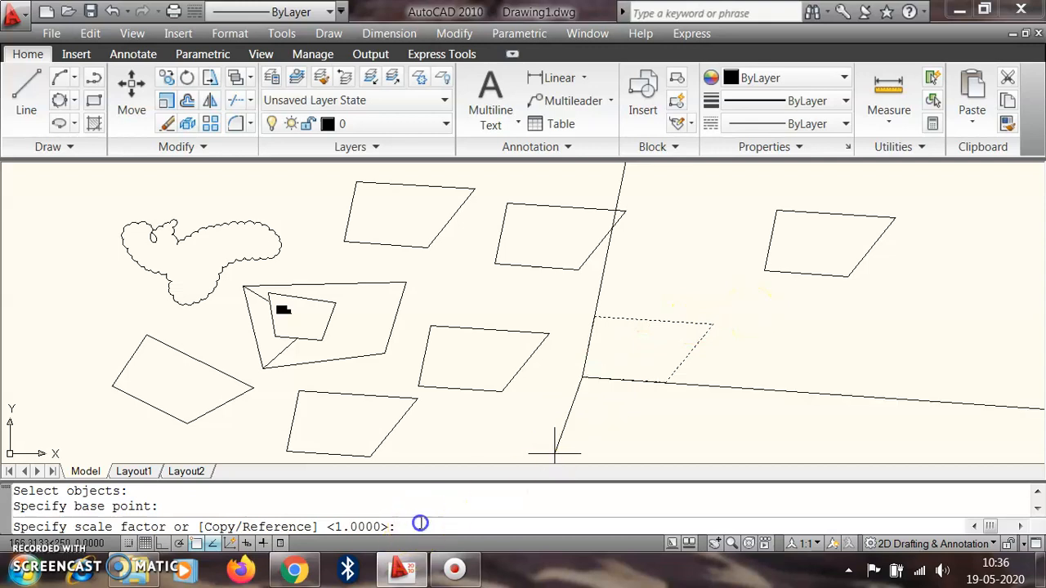
key(Return)
key(Return)
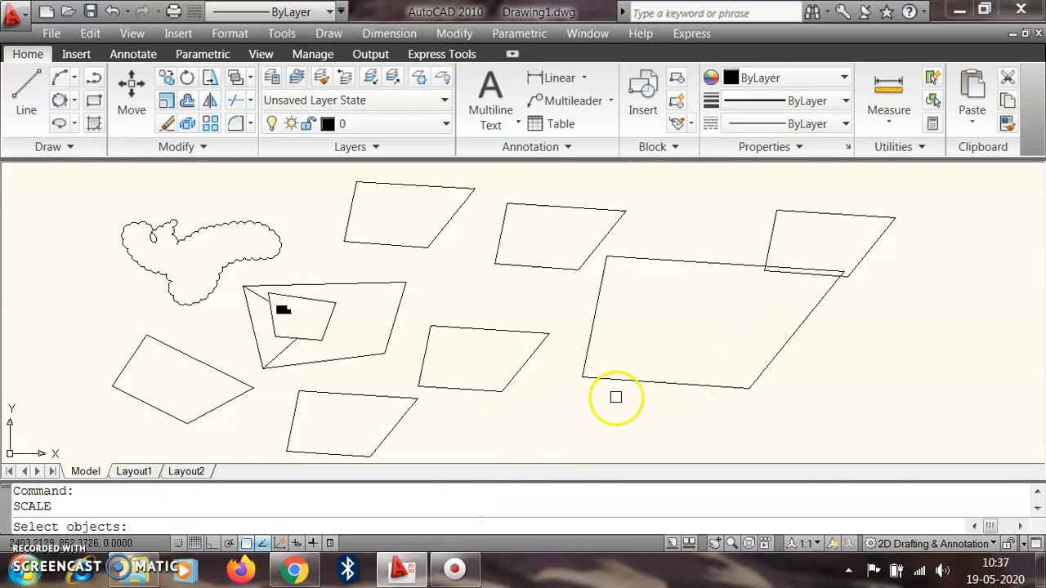
Step: Scale the enlarged lower rightmost copy by a factor of 0.5 from its lower-left corner
click(591, 323)
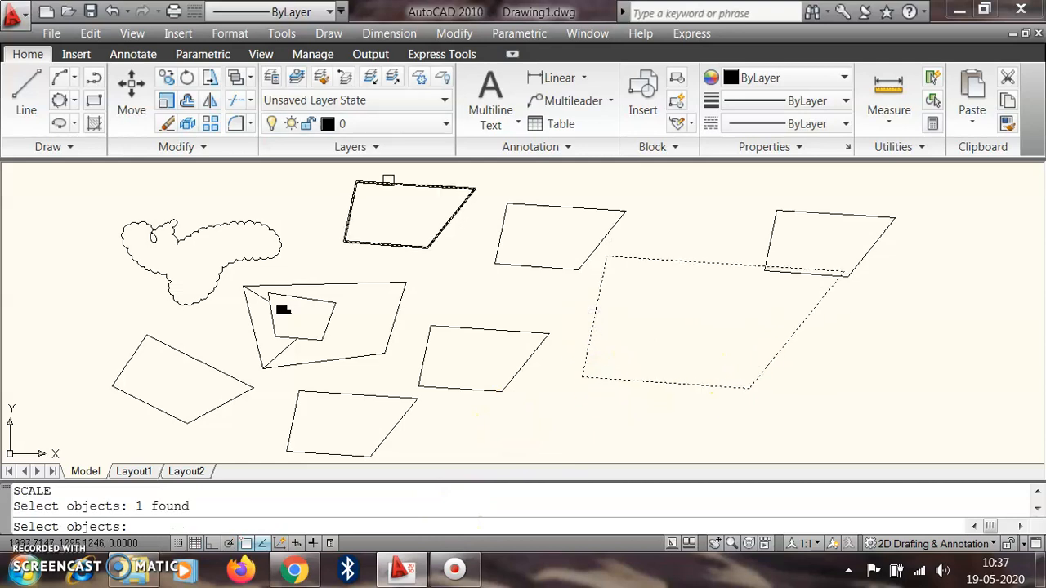
click(165, 100)
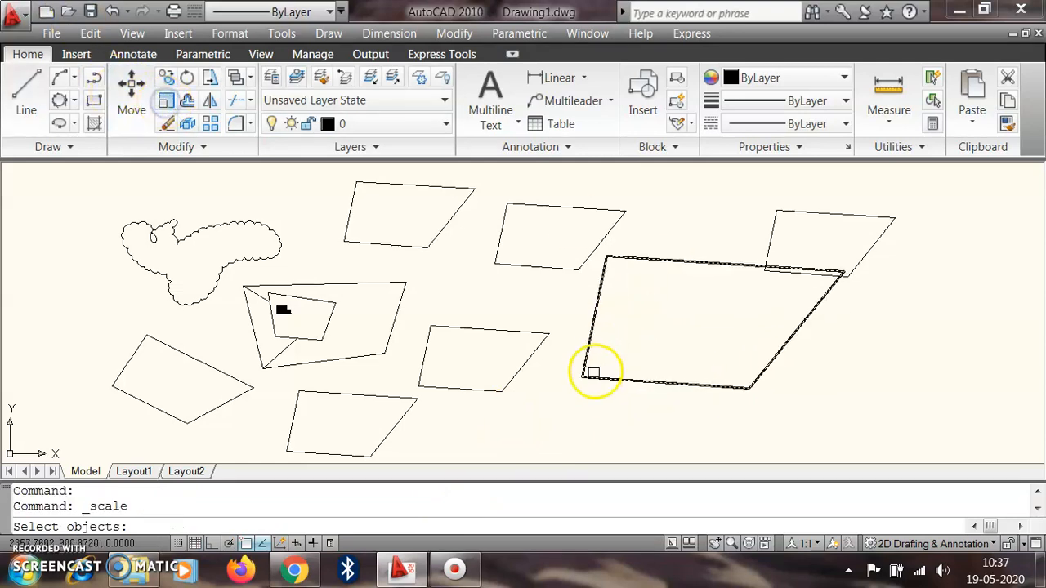
click(585, 358)
right_click(567, 377)
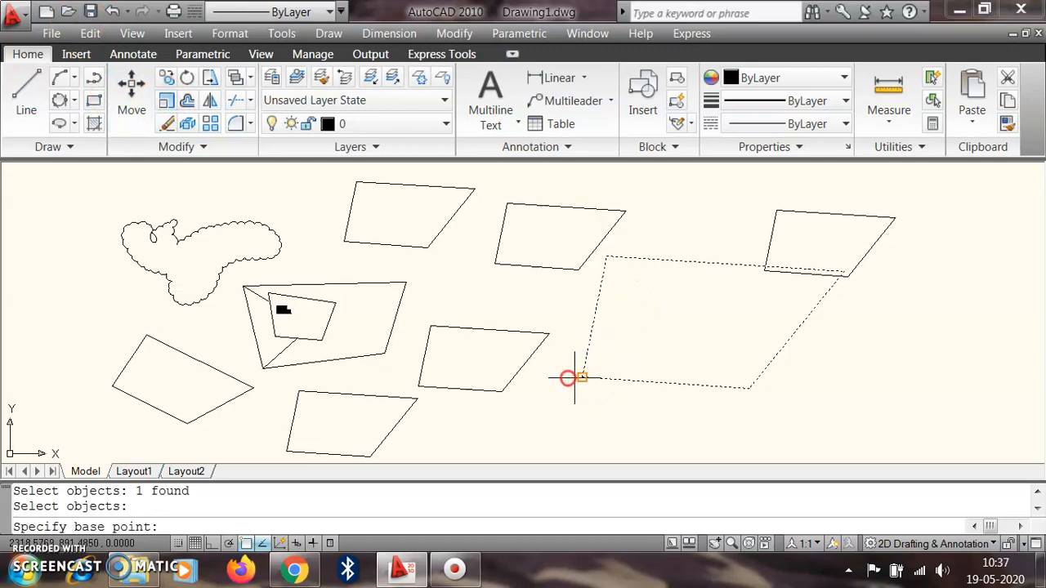
click(581, 377)
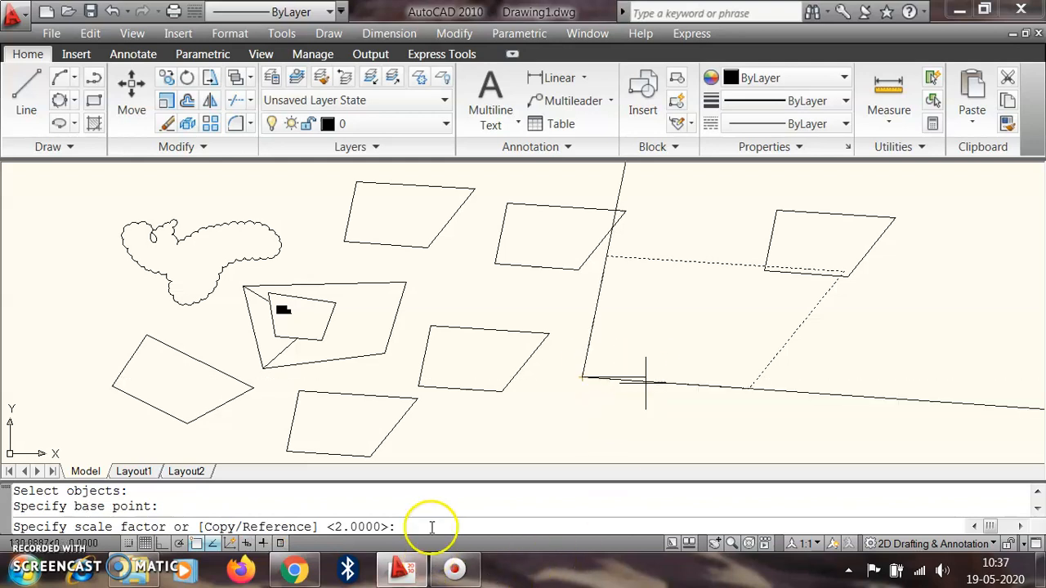
key(Return)
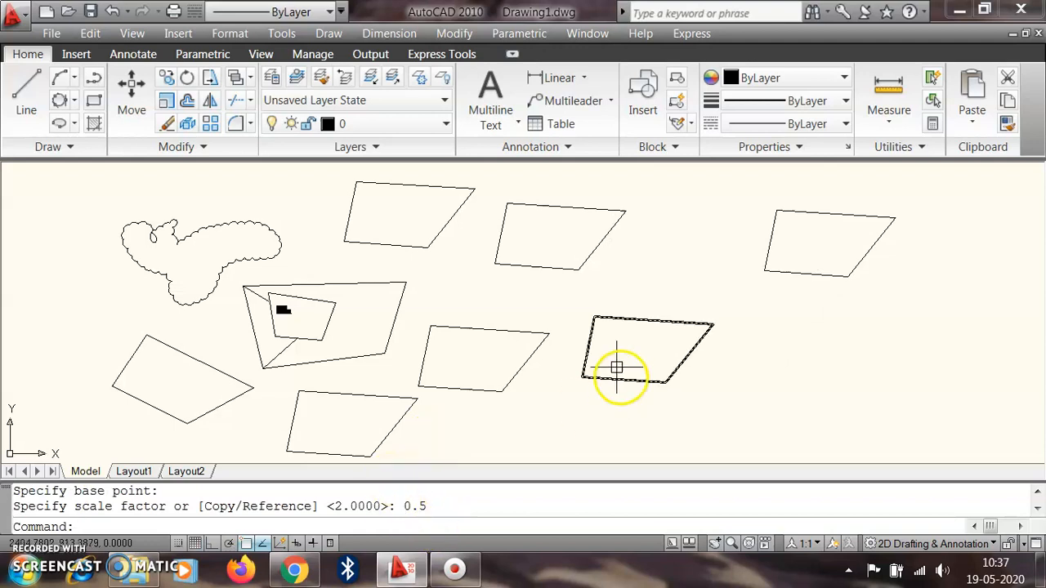
Step: Scale the same lower rightmost copy by a factor of 0.8 from its lower-left corner
click(588, 348)
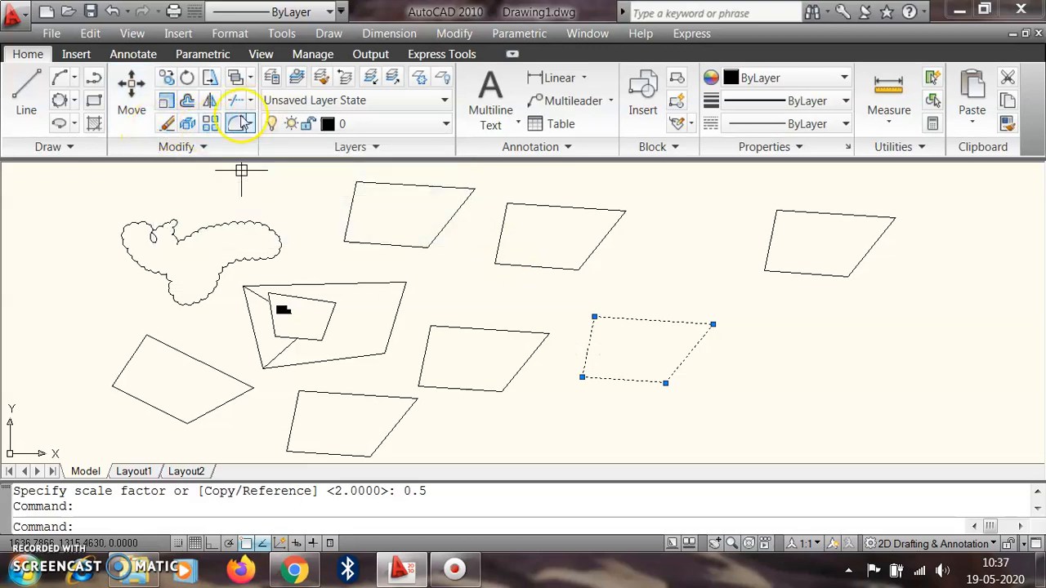
click(165, 99)
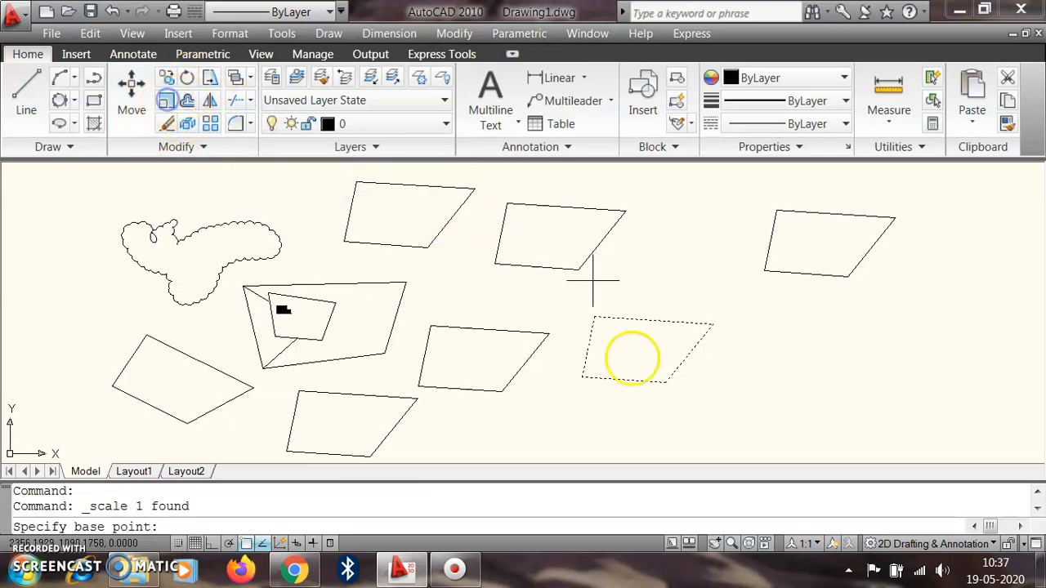
click(582, 376)
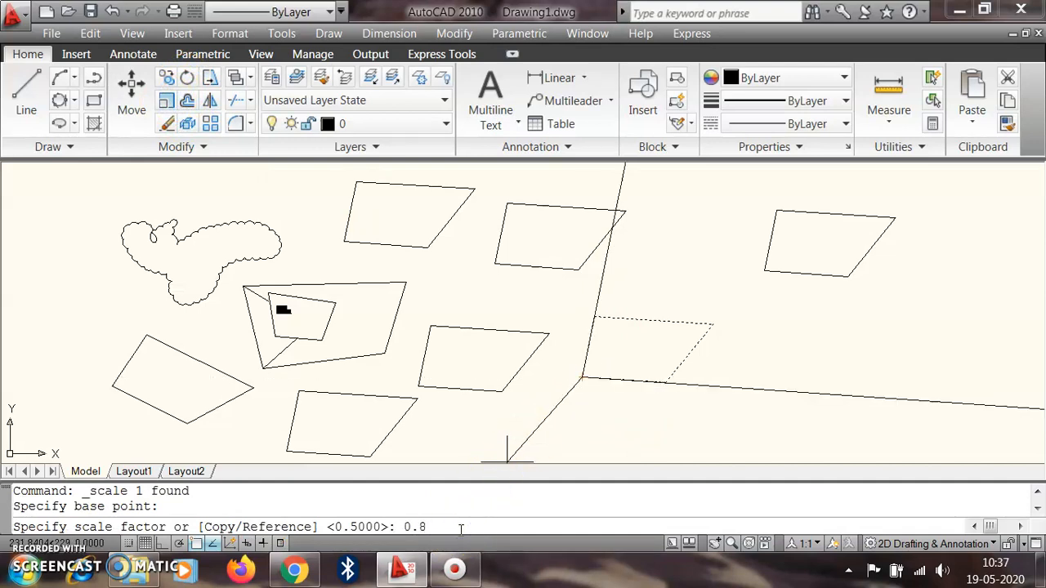
key(Return)
scroll(579, 350, up, 2)
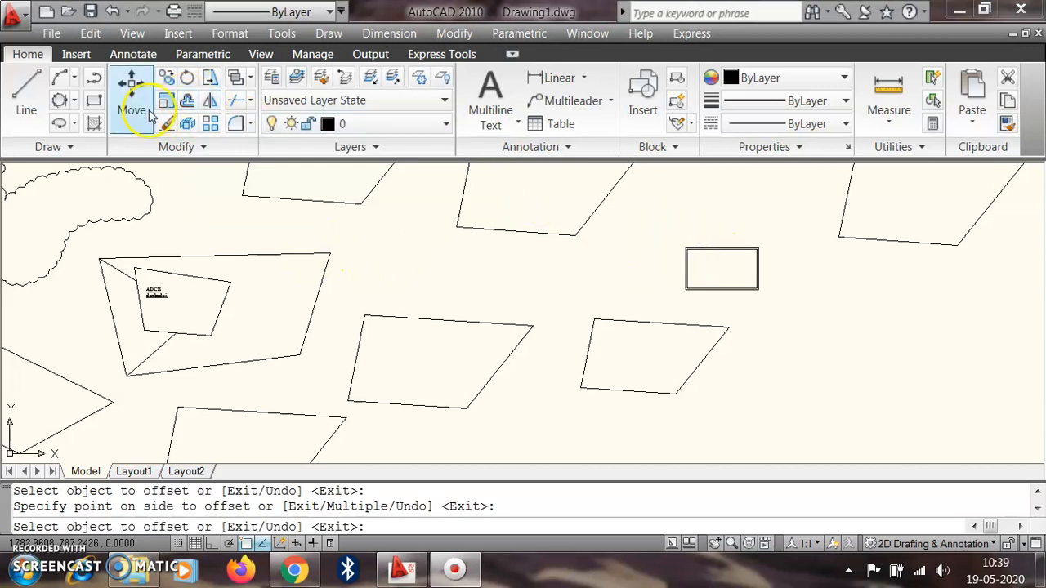
Step: Draw a small rectangle to the right of the scaled-down copy, below and right of the existing double rectangle
click(798, 345)
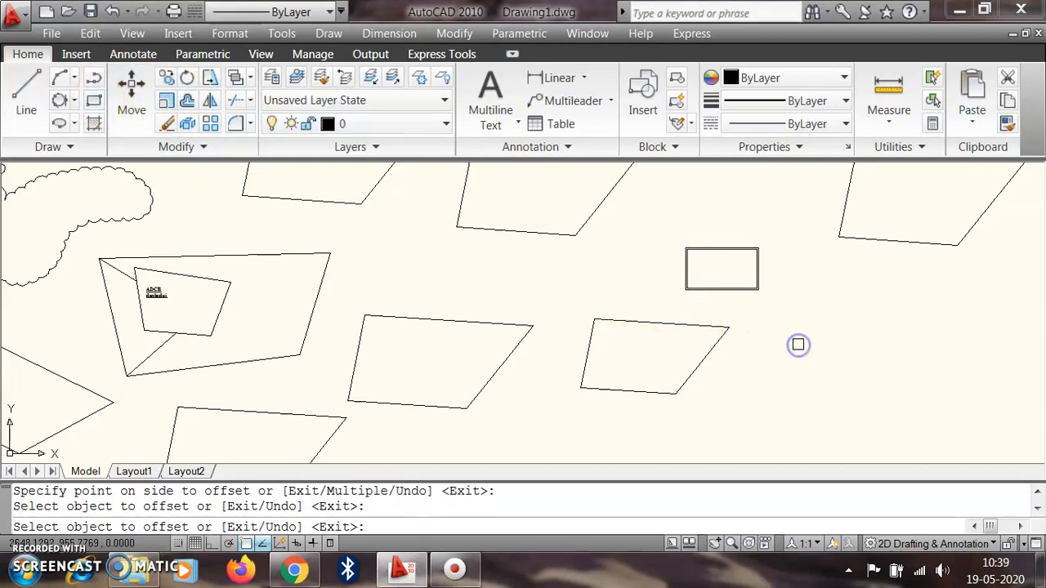
click(94, 100)
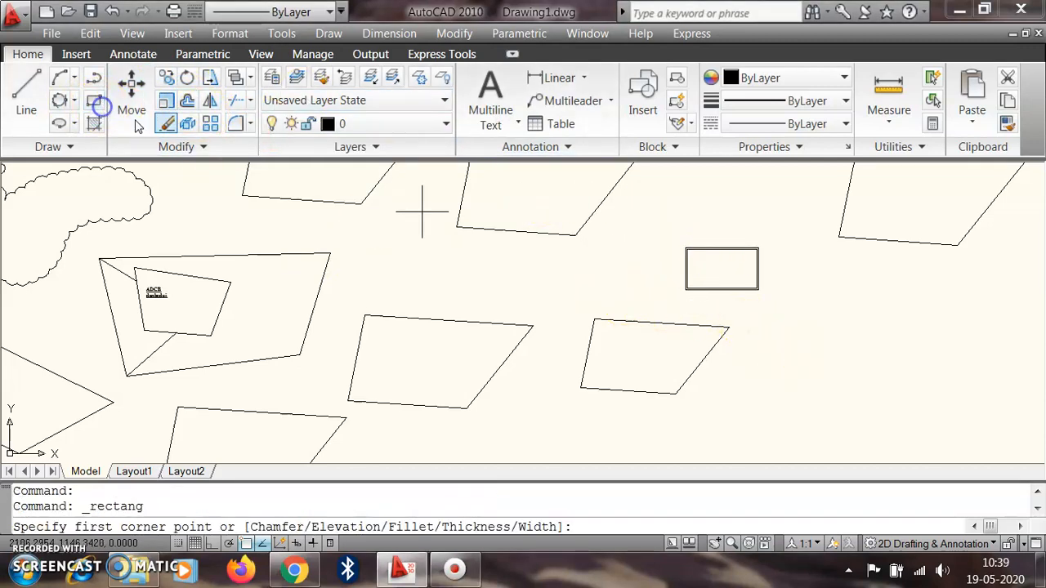
click(809, 335)
click(878, 381)
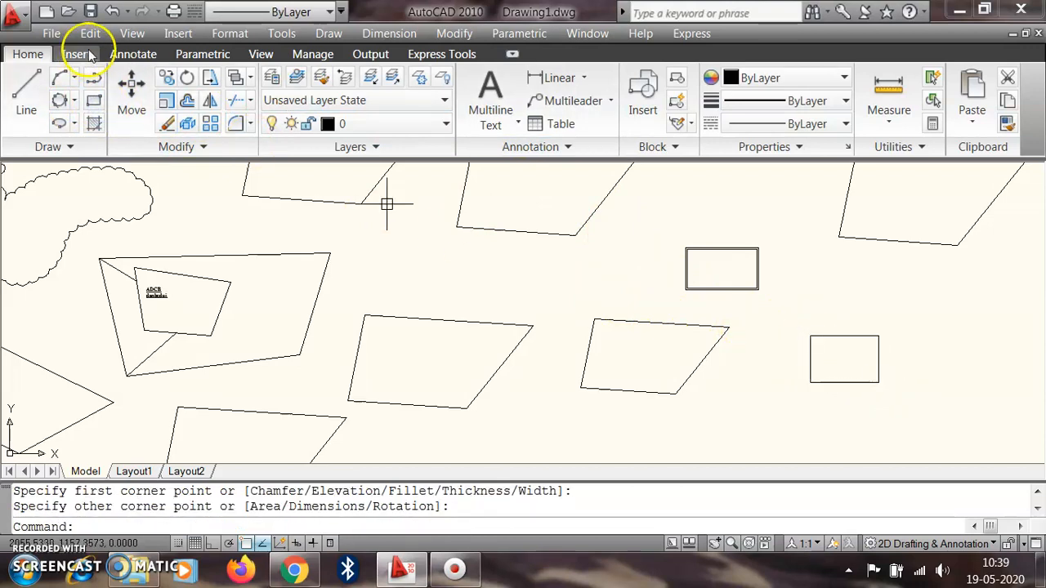
Step: Offset the new rectangle outward by a distance of 5
click(187, 99)
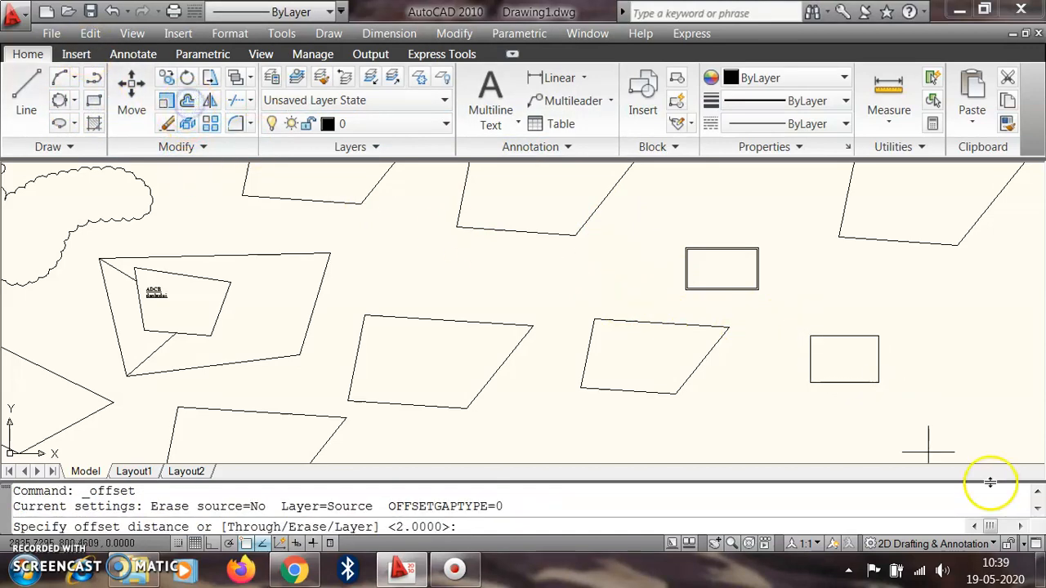
text(5)
key(Return)
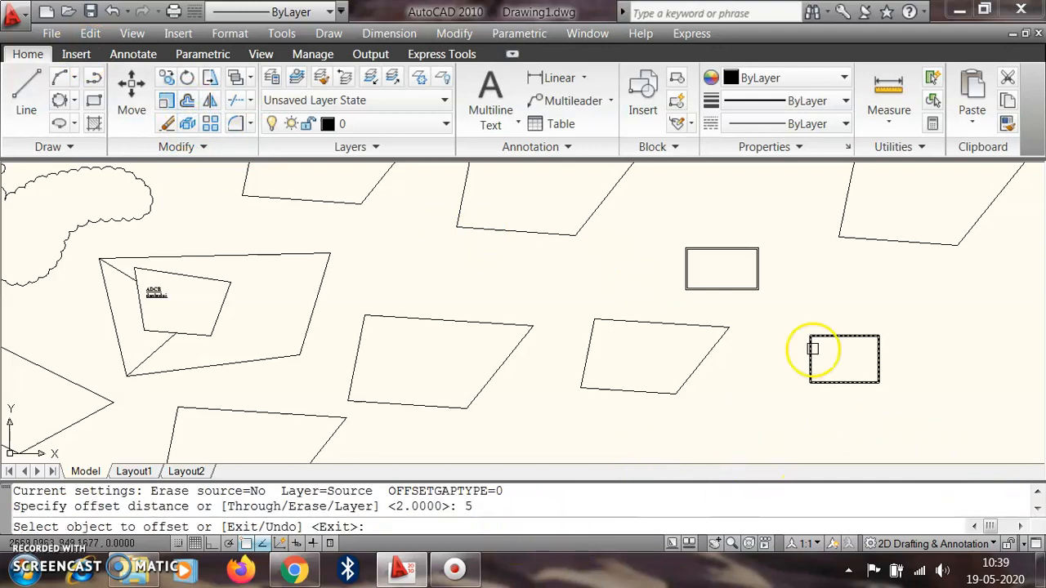
click(813, 352)
click(768, 366)
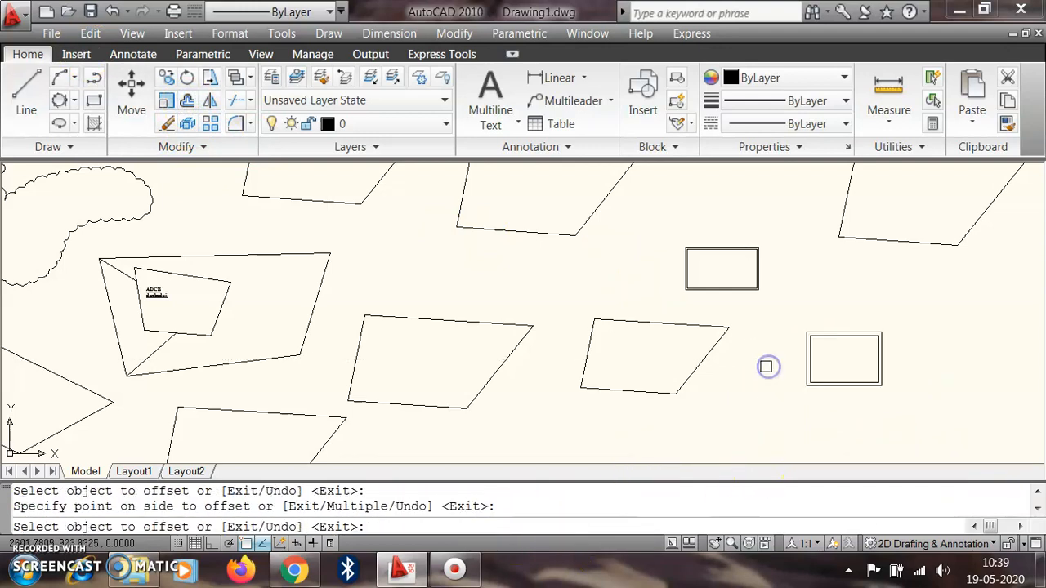
Step: Offset the rectangle inward three times in succession at the same distance of 5, each from the innermost outline, and end Offset
scroll(883, 355, up, 2)
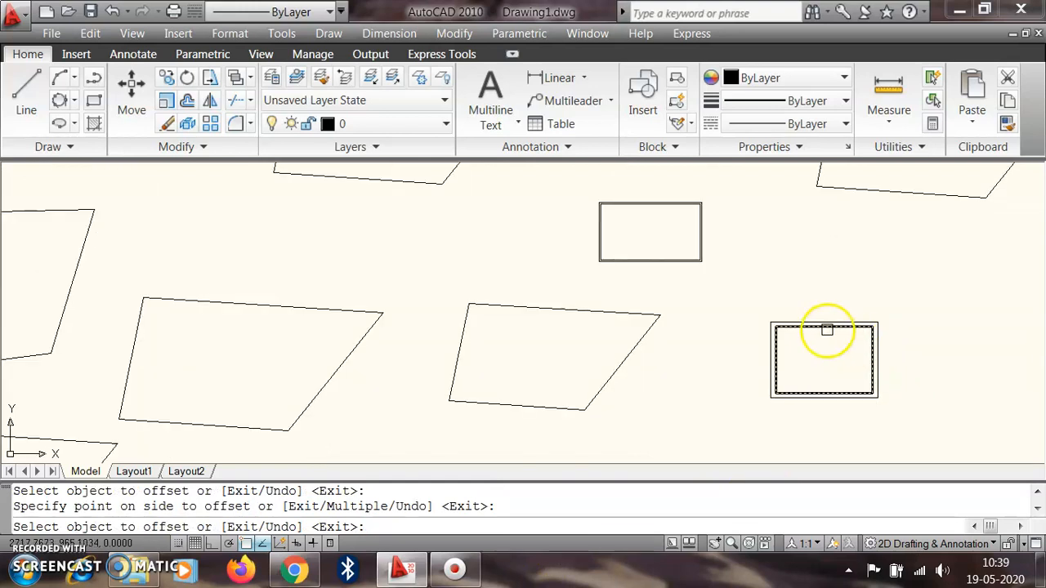
click(831, 329)
click(836, 352)
click(841, 330)
click(836, 360)
click(834, 342)
click(836, 356)
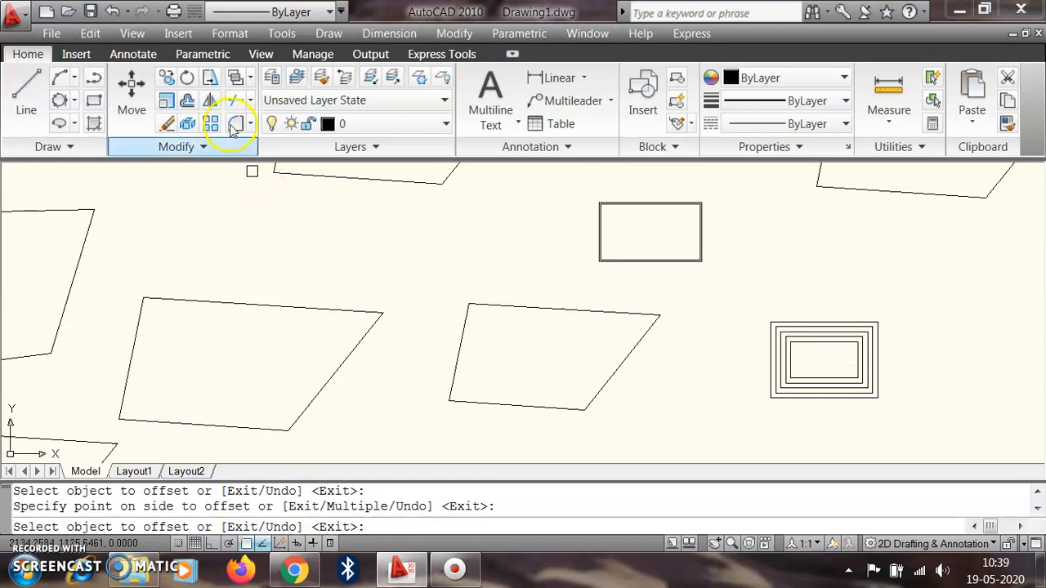
scroll(157, 279, down, 2)
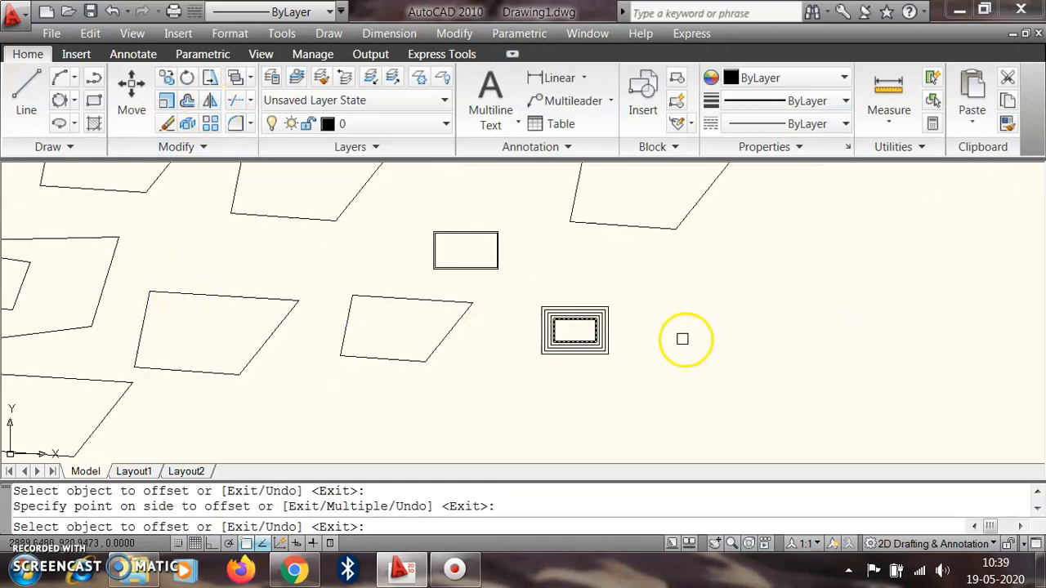
scroll(683, 338, up, 2)
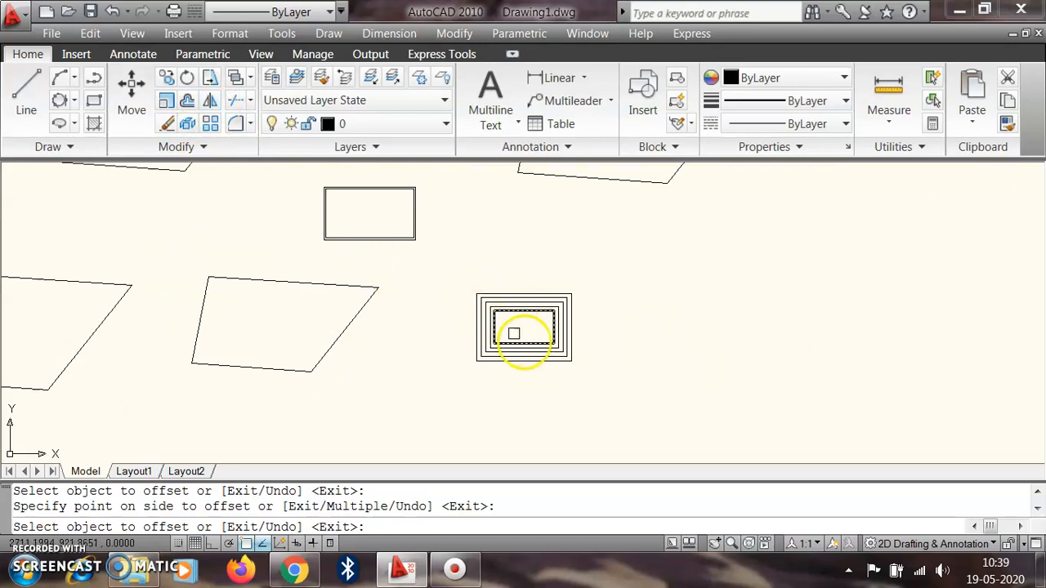
key(Escape)
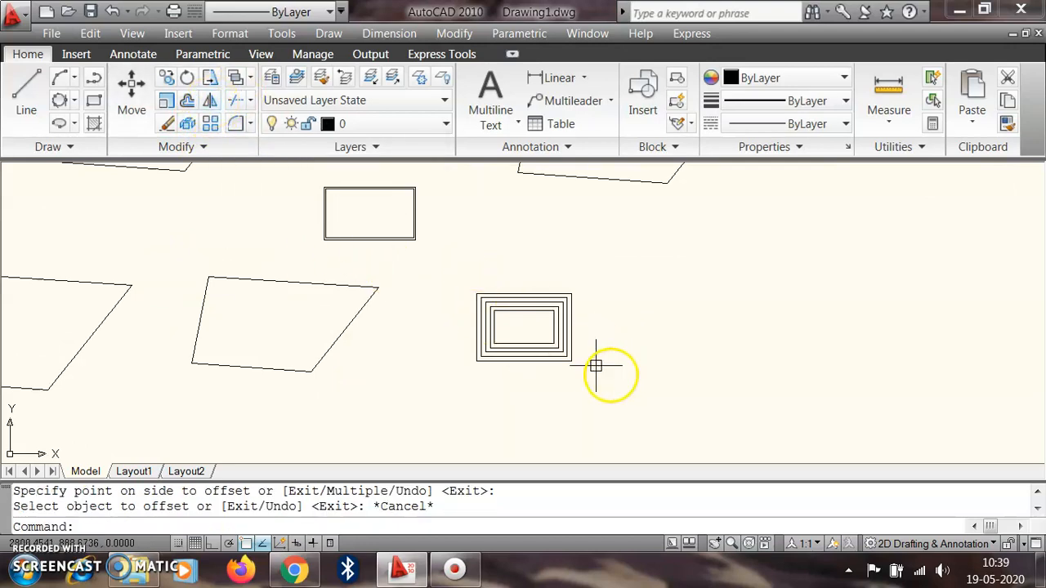
Step: Mirror the nested rectangles across a vertical line to their right with Ortho on, keeping the source objects
click(607, 388)
click(462, 263)
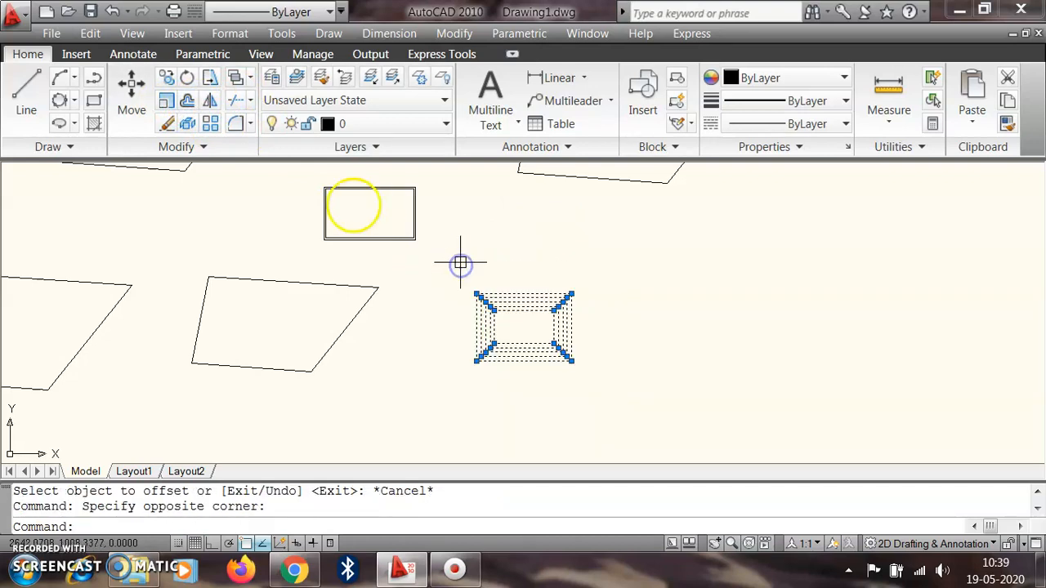
click(214, 107)
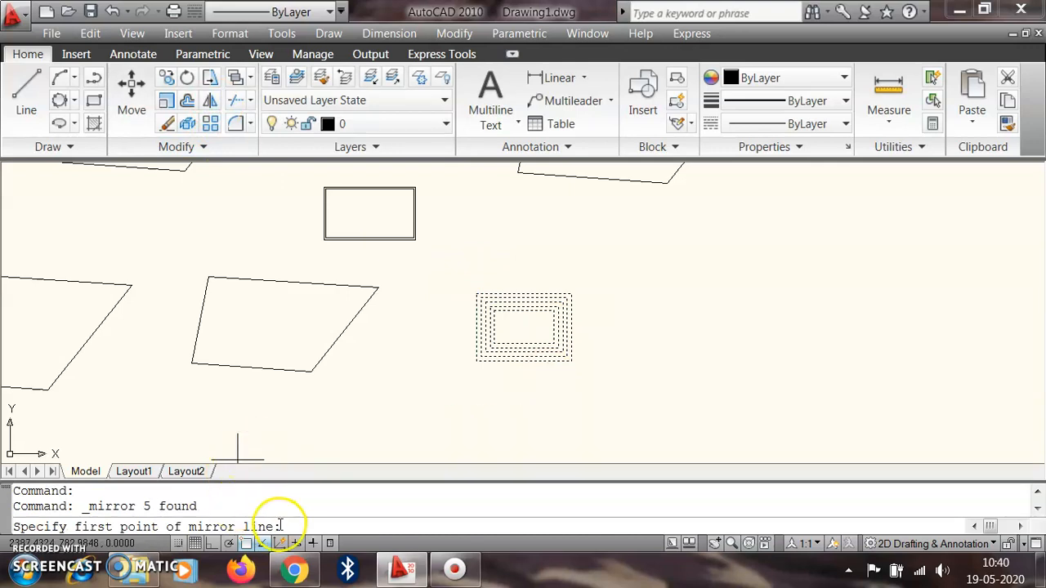
click(619, 400)
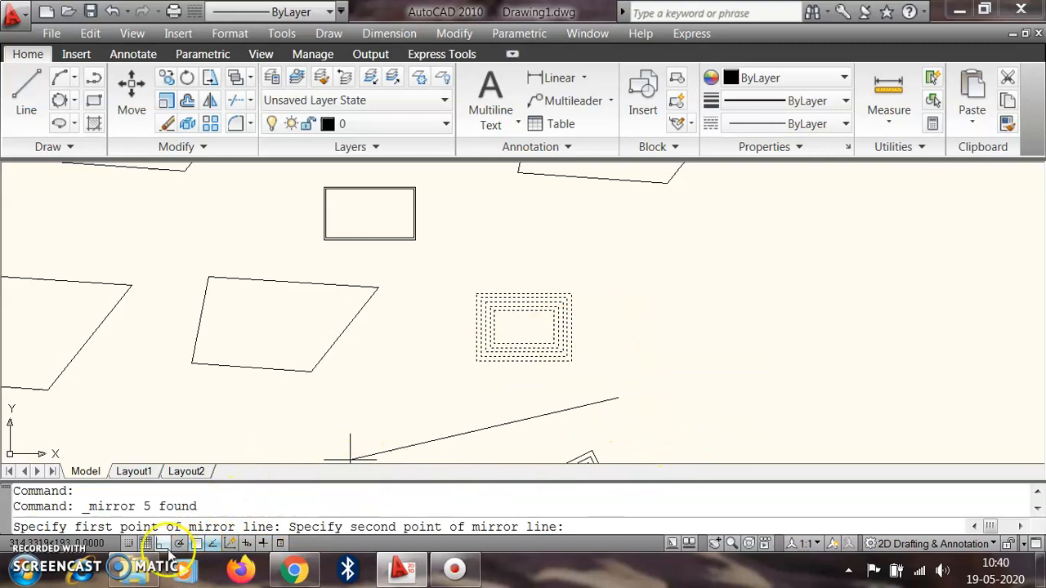
click(163, 544)
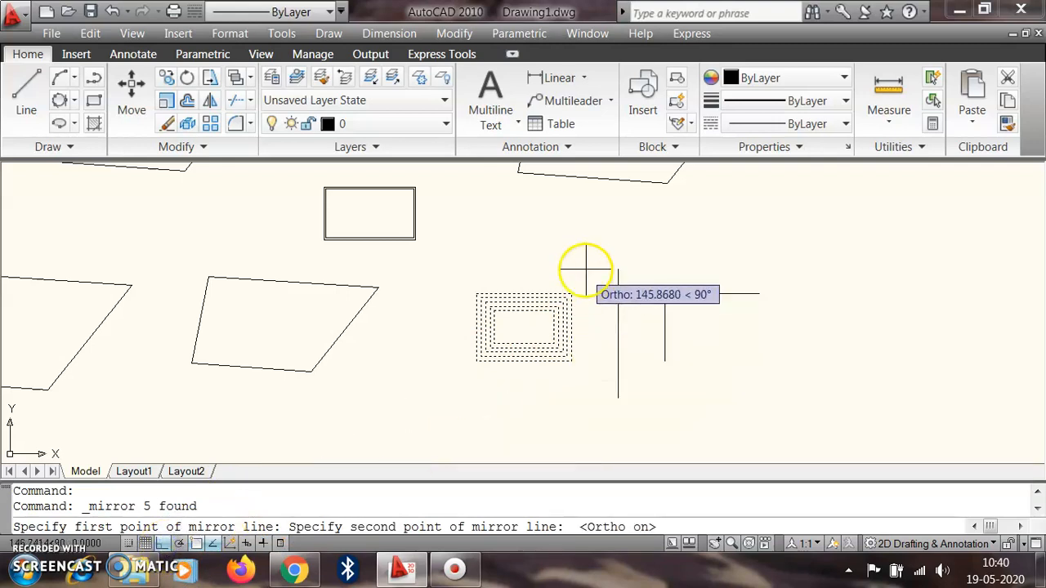
click(603, 242)
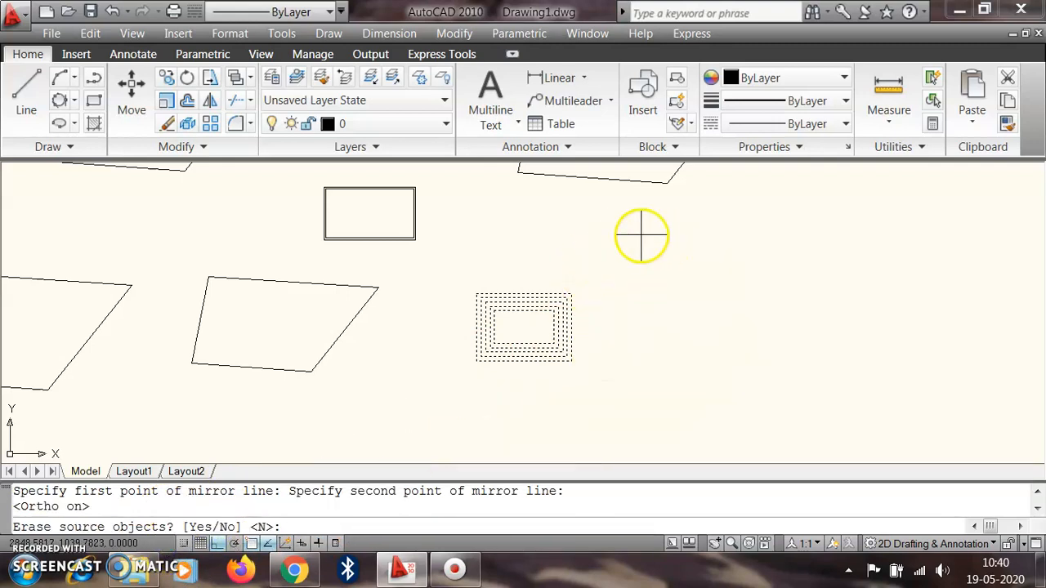
right_click(634, 237)
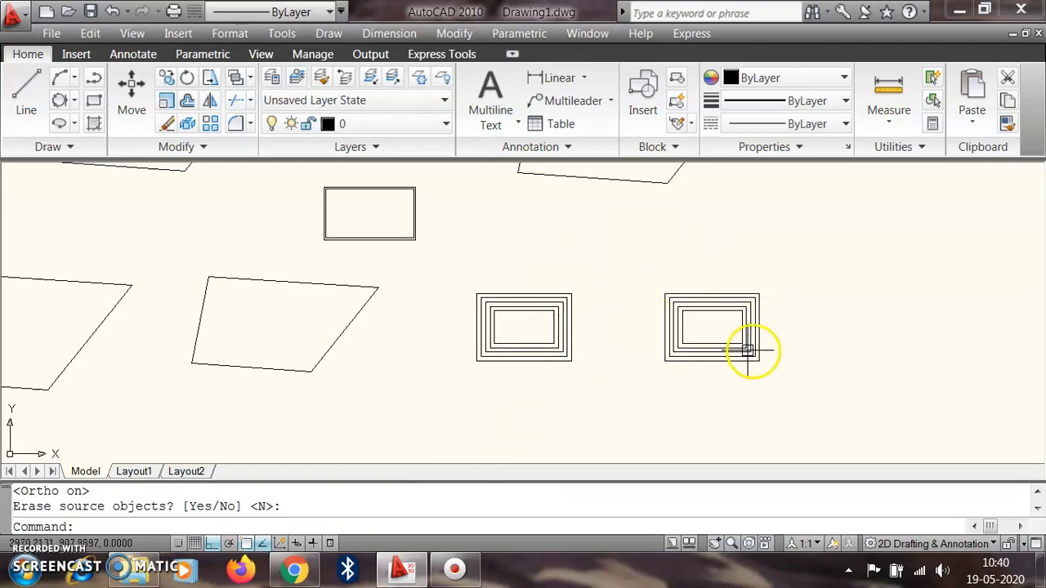
Step: Mirror both sets of nested rectangles across a horizontal line just below them, keeping the source objects
scroll(567, 320, down, 3)
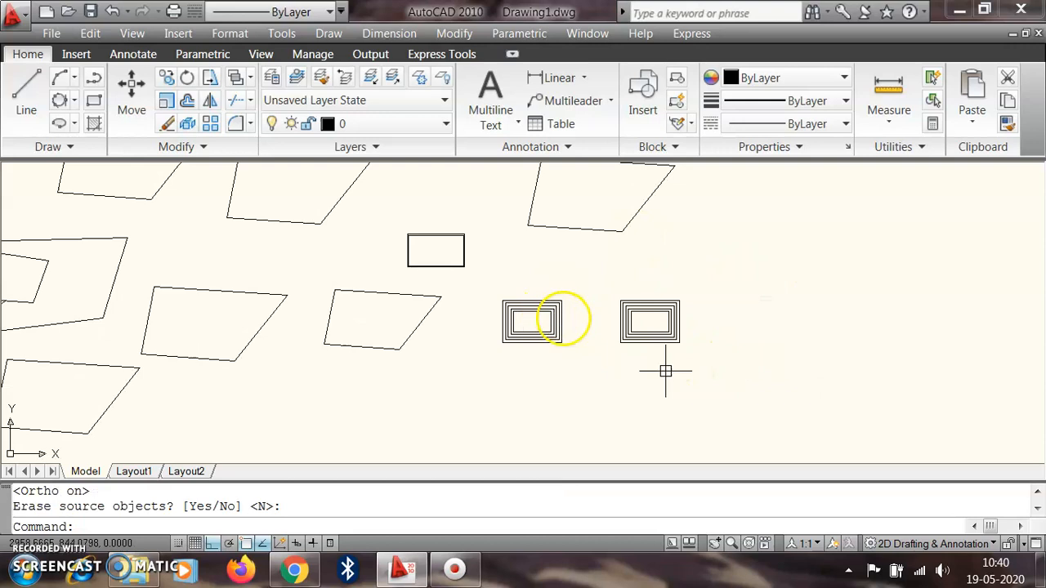
click(757, 380)
click(496, 281)
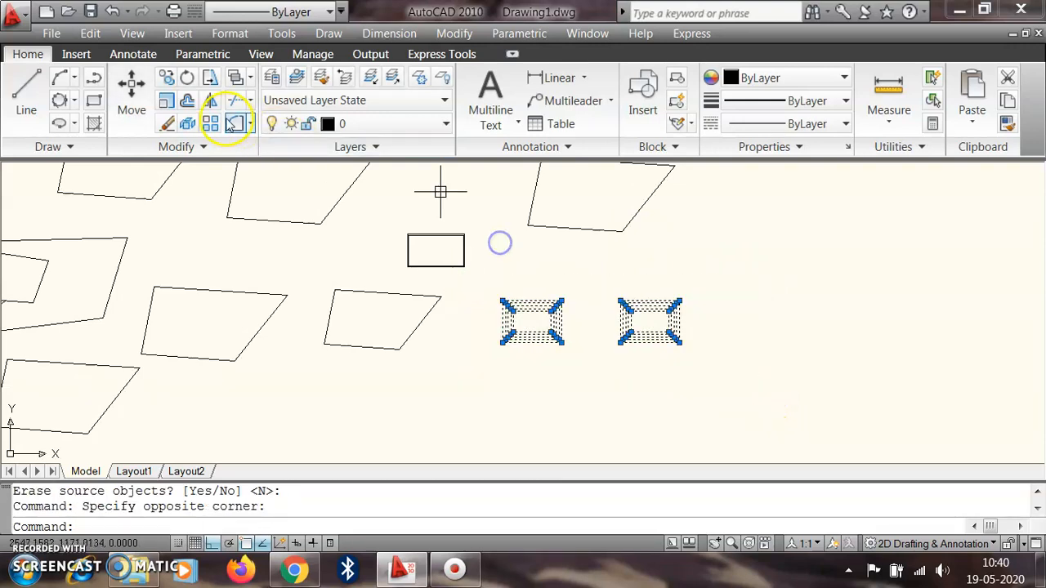
click(210, 100)
click(473, 370)
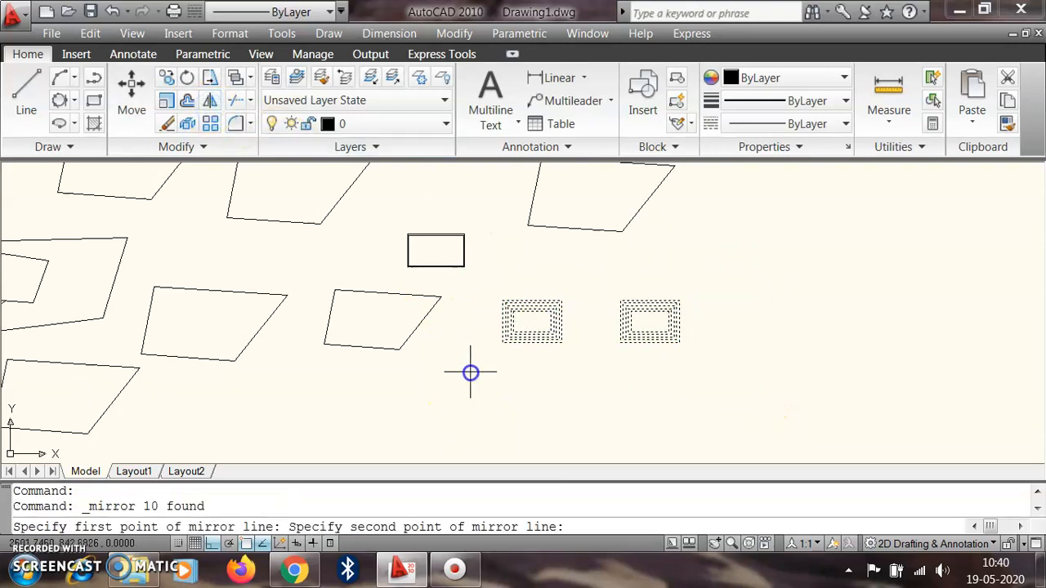
click(723, 365)
key(Return)
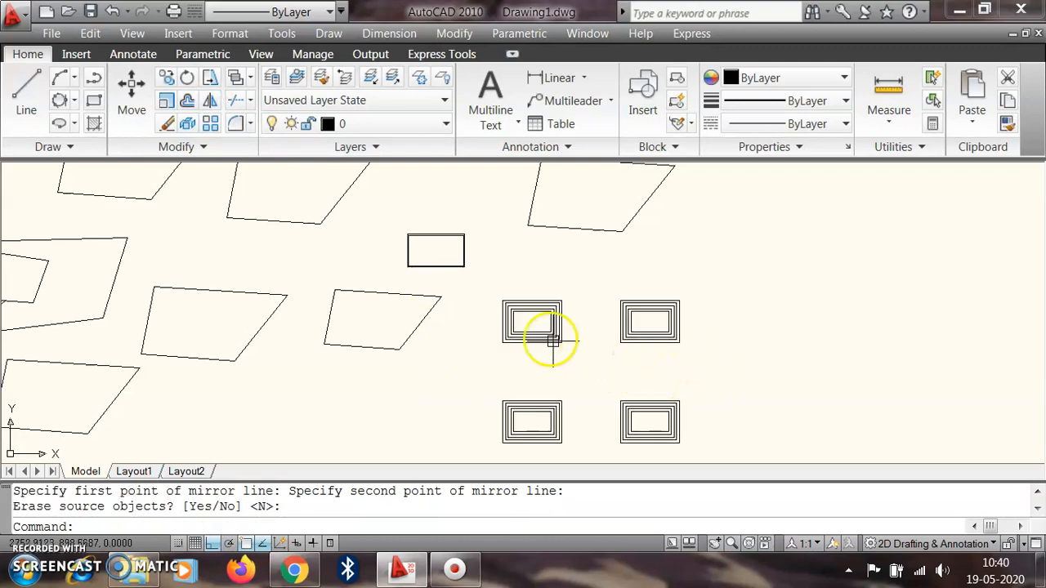
Step: Draw two parallel vertical lines, each about 110 units long, crossing the double rectangle and extending past its top and bottom edges
scroll(245, 112, up, 2)
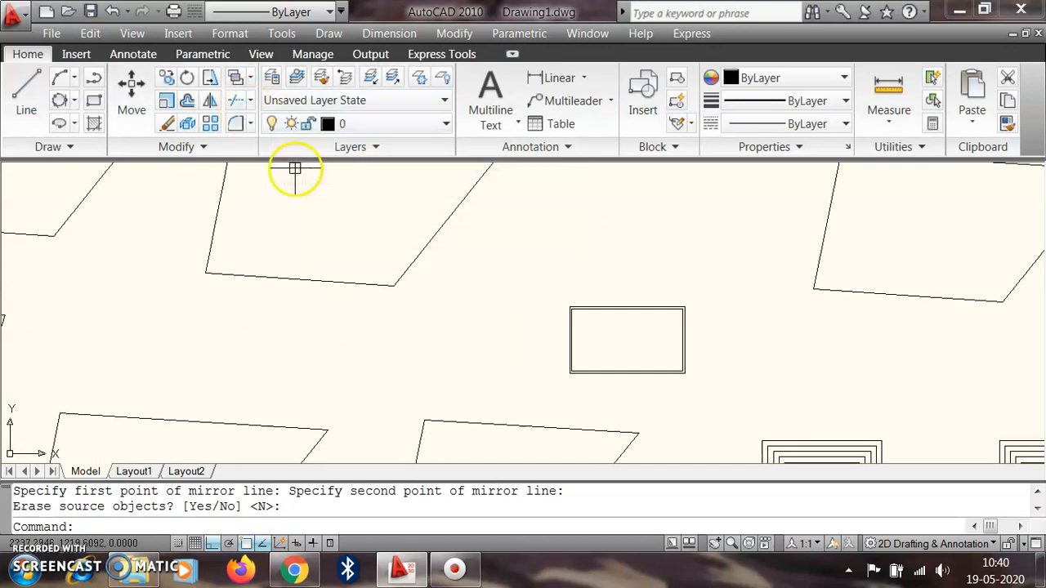
click(25, 94)
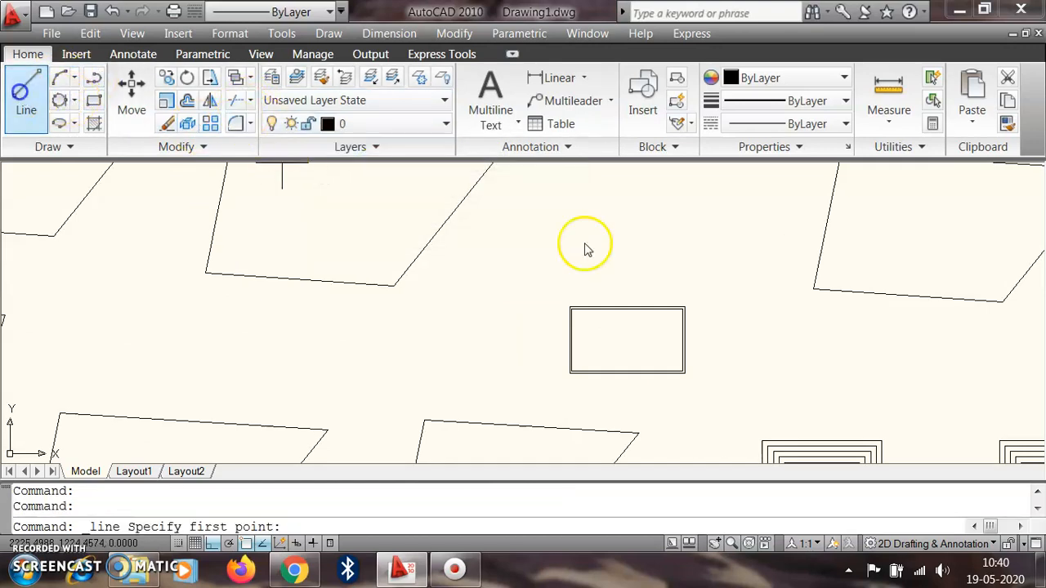
click(625, 372)
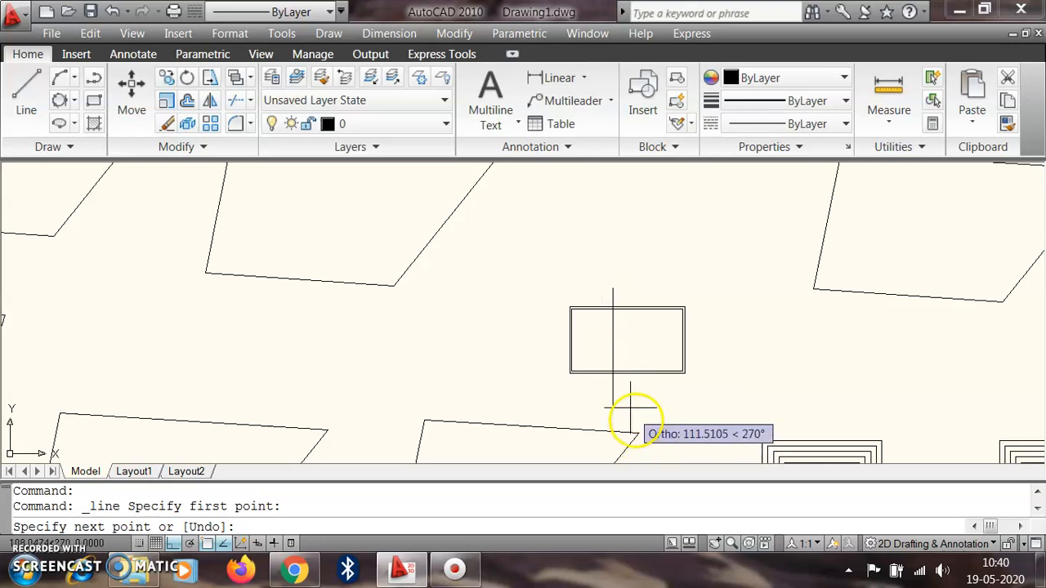
click(629, 404)
key(Return)
key(Return)
click(643, 287)
click(660, 400)
key(Return)
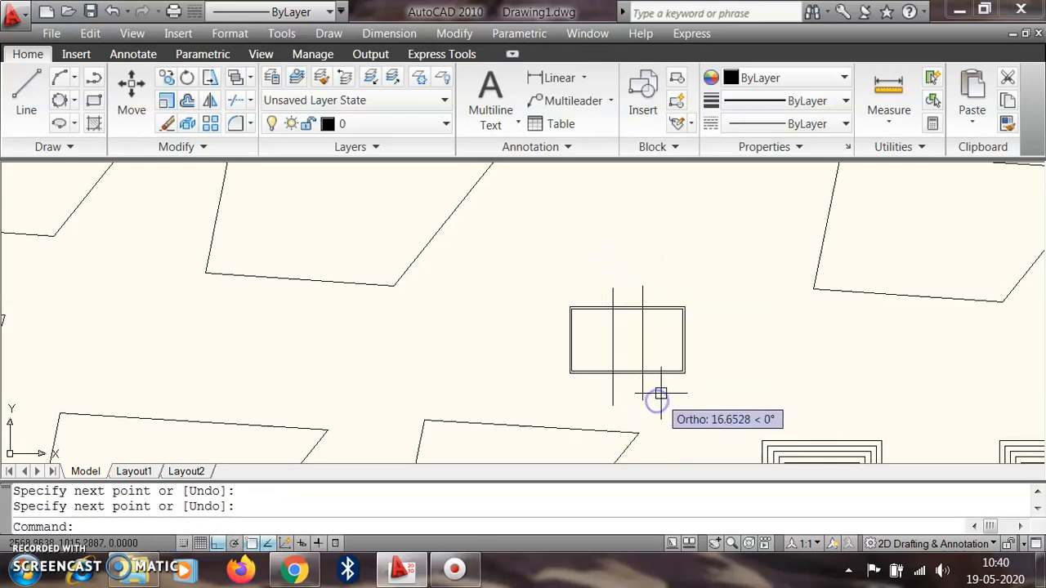
Step: Trim the double rectangle's upper and lower edges between the two vertical lines, using all of these objects as cutting edges
click(234, 100)
click(726, 393)
click(543, 280)
right_click(675, 254)
scroll(626, 320, up, 3)
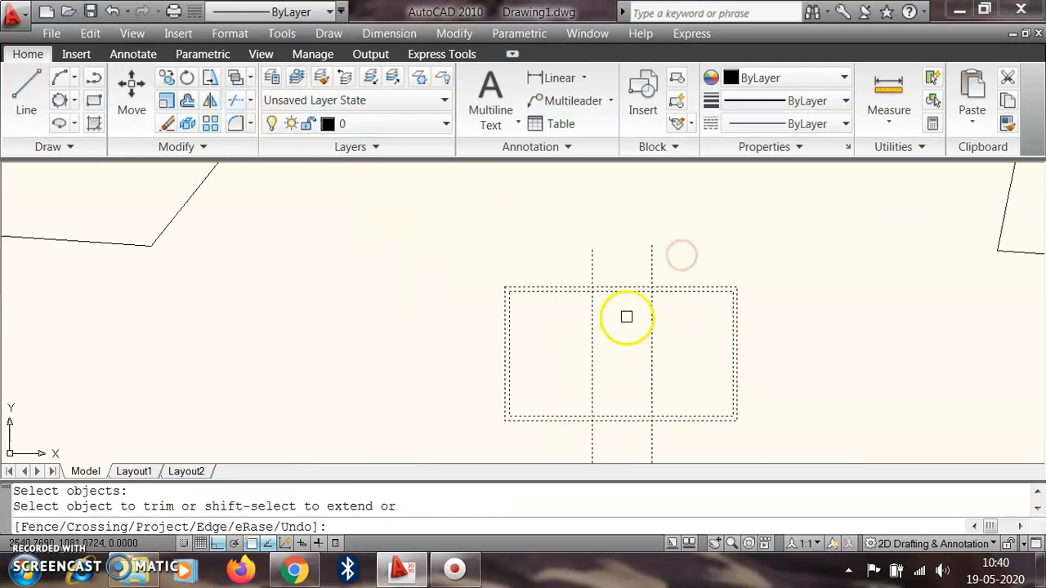
click(629, 308)
click(610, 266)
click(628, 438)
click(611, 394)
key(Escape)
scroll(618, 320, down, 2)
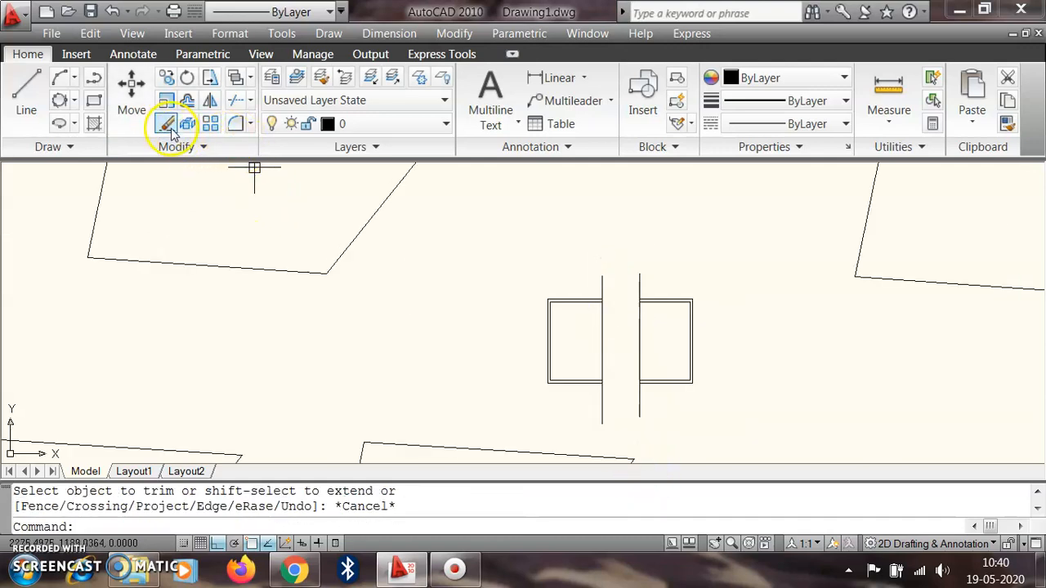
Step: Draw a small rectangle starting at the upper-left corner of the quadrilateral below the trimmed shape, overlapping its interior
scroll(190, 162, down, 3)
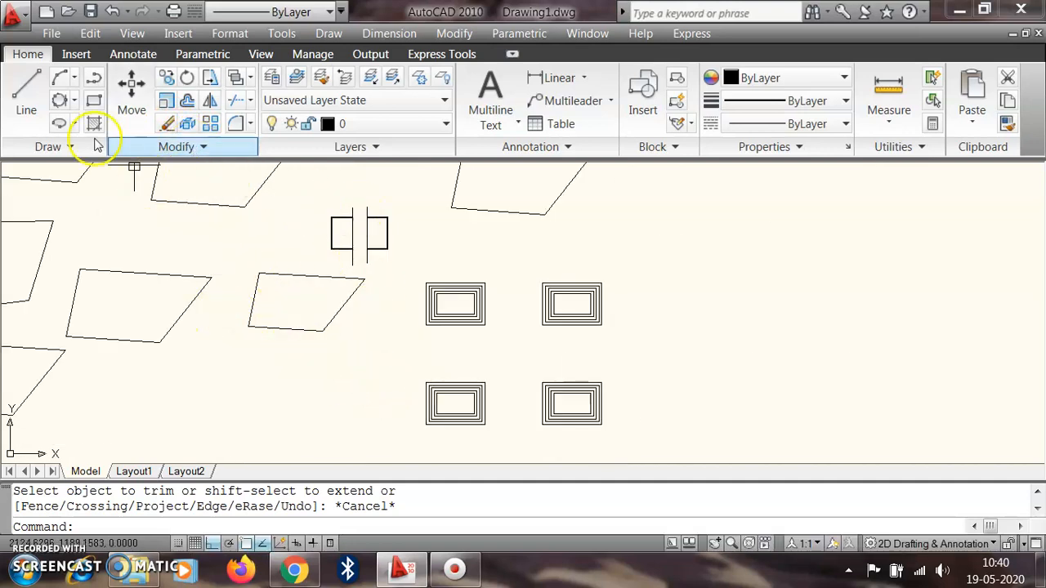
click(94, 100)
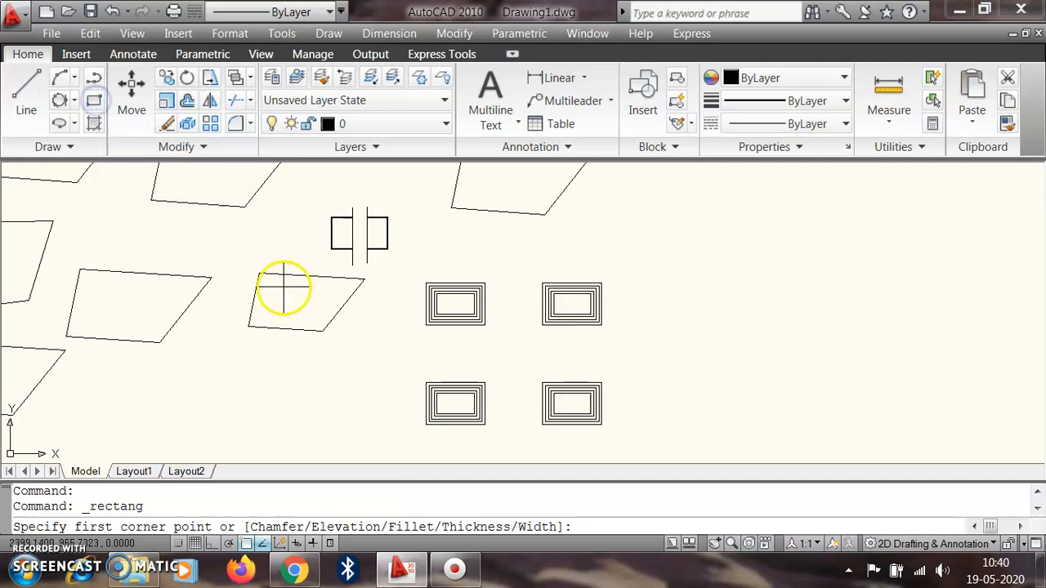
click(257, 273)
click(303, 303)
scroll(223, 209, up, 2)
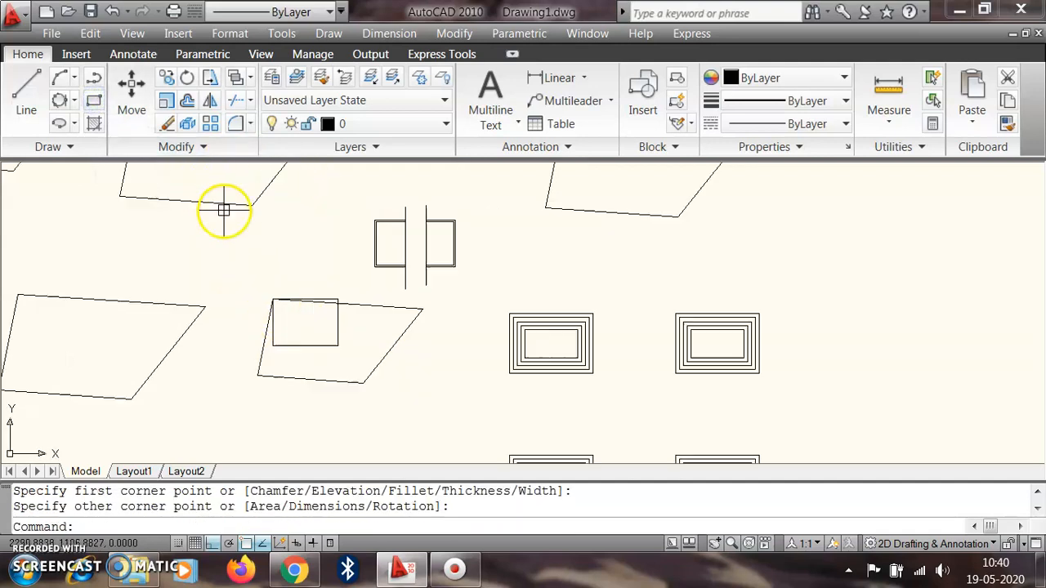
Step: Set the small rectangle's color to Red and clear the selection
scroll(223, 210, up, 2)
click(383, 373)
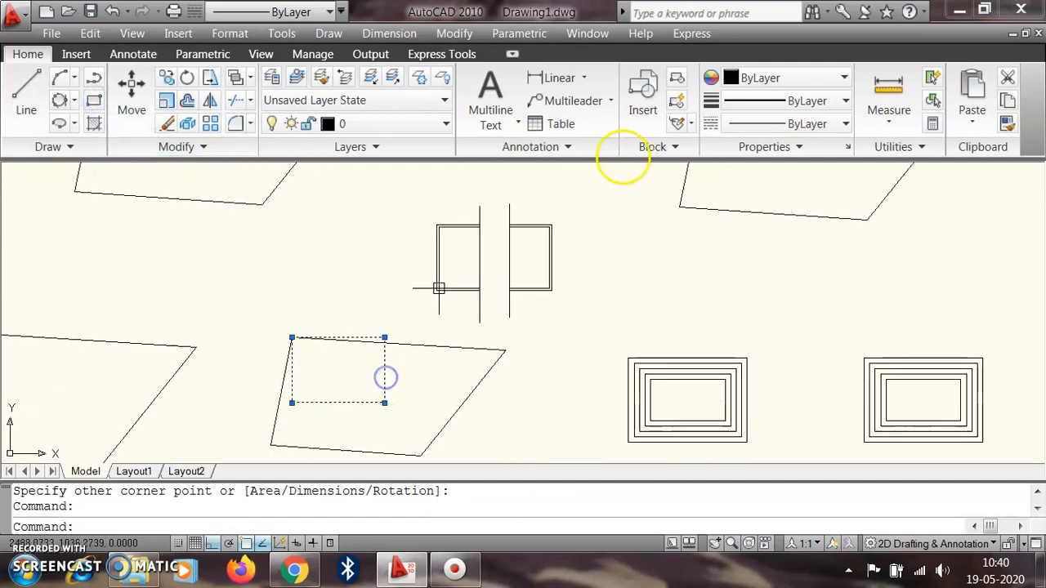
click(751, 77)
click(752, 147)
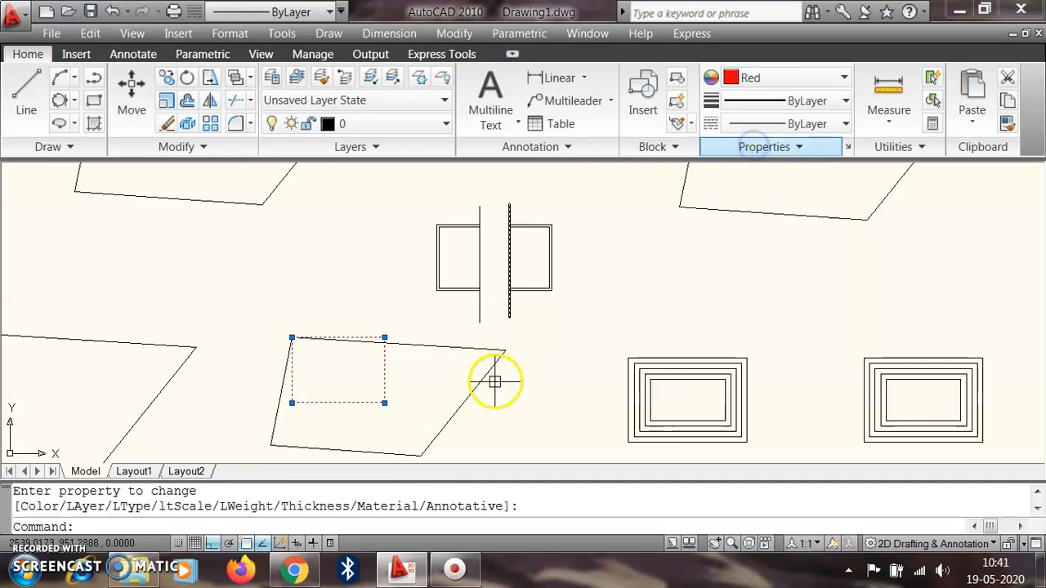
key(Escape)
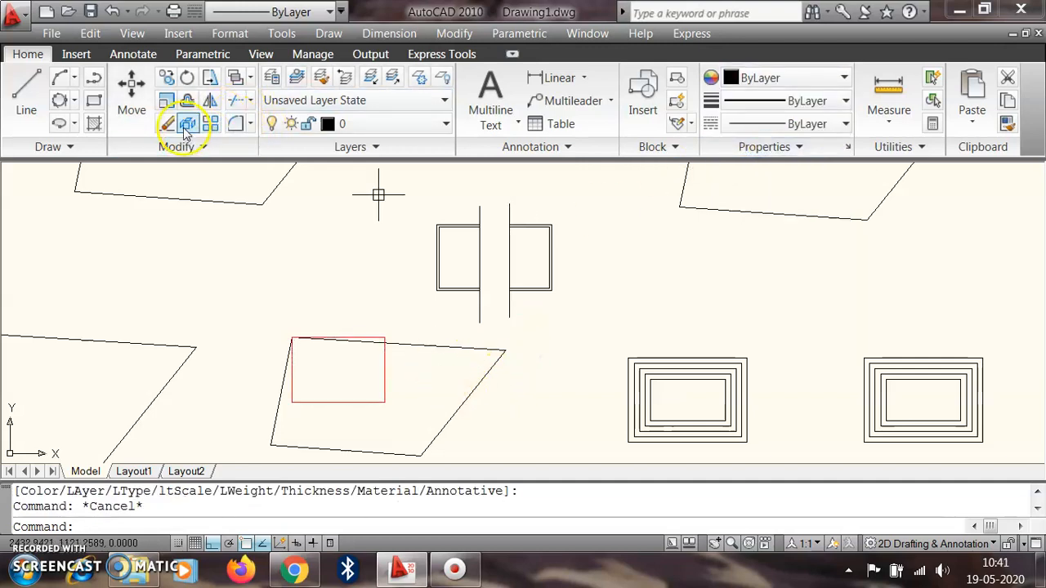
Step: Erase only the red rectangle, leaving the overlapping quadrilateral out of the selection
click(166, 123)
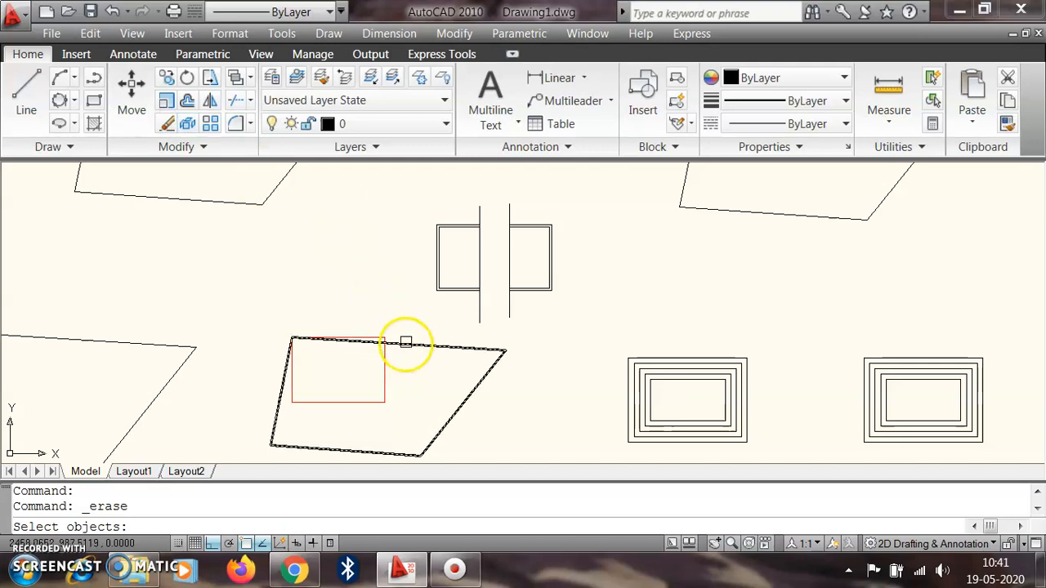
click(408, 346)
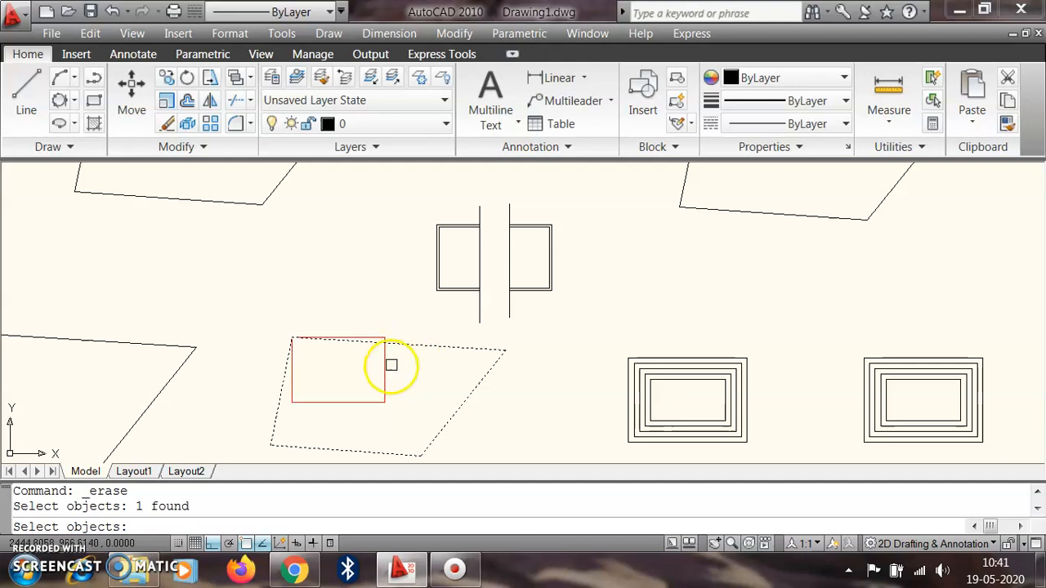
click(384, 367)
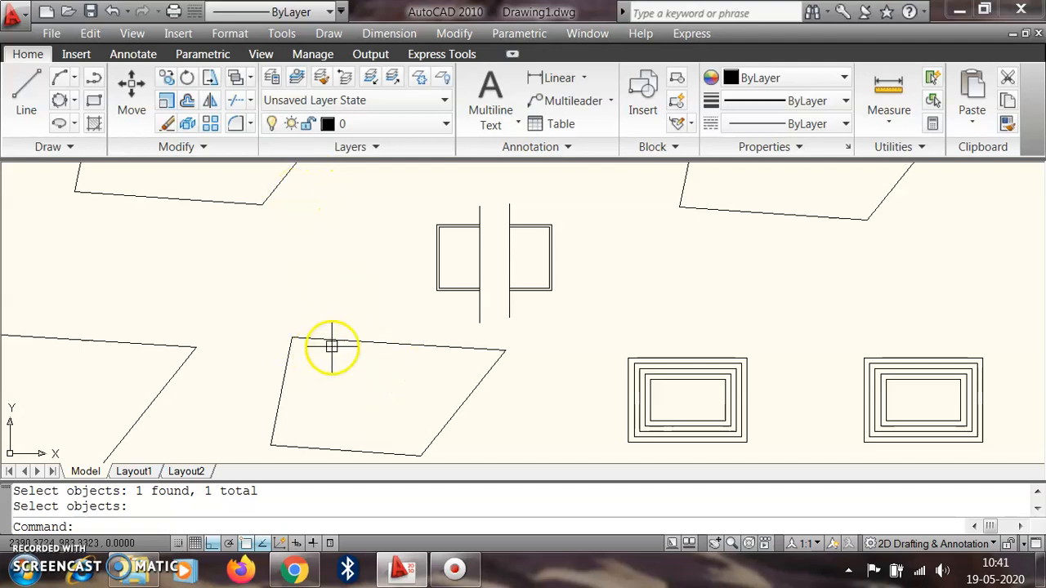
key(Return)
Step: Explode the quadrilateral below the trimmed shape, select two of its sides individually to check, and clear the selection
click(347, 343)
key(Escape)
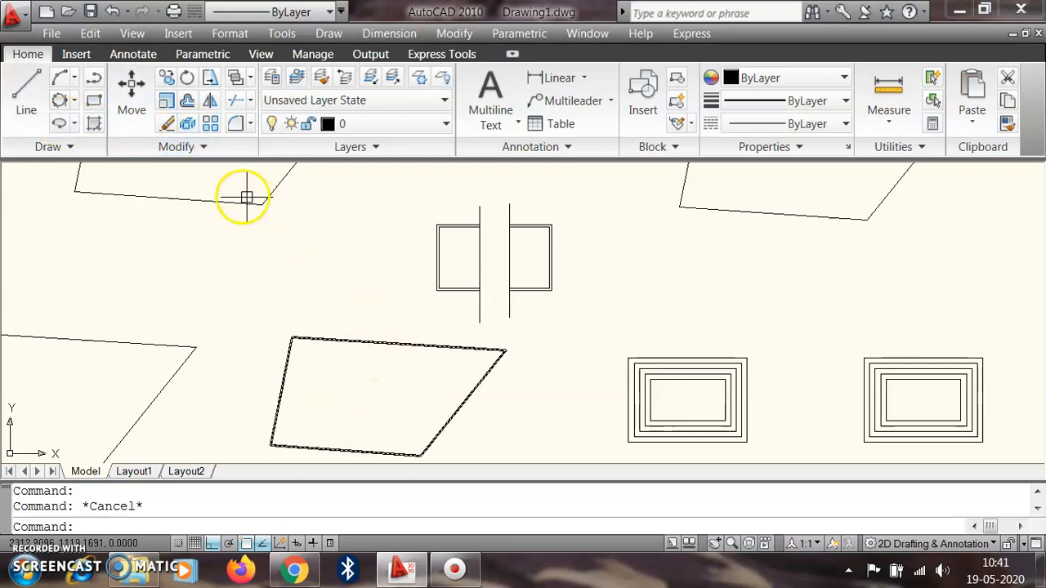
click(383, 343)
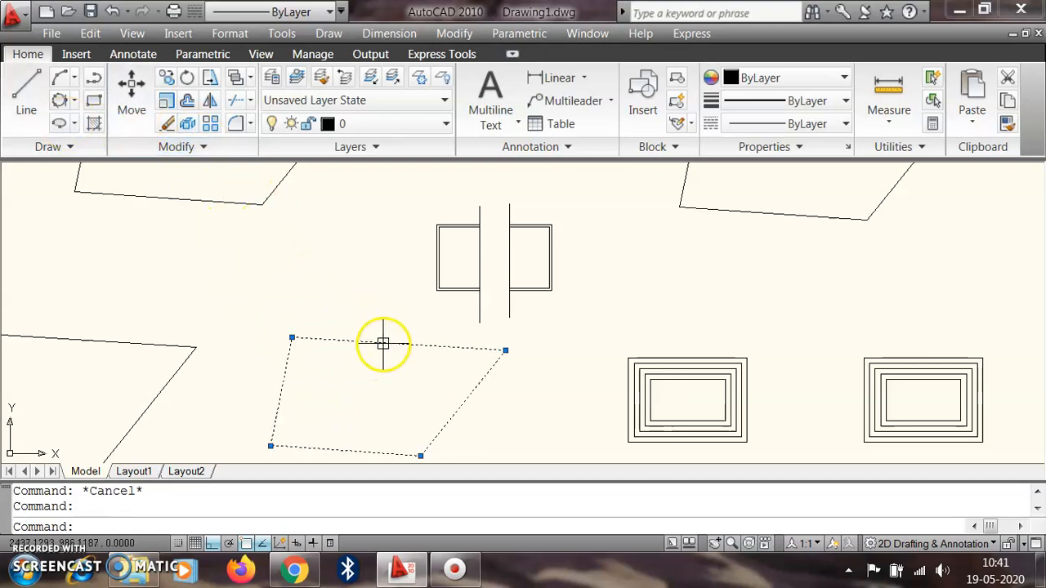
click(185, 125)
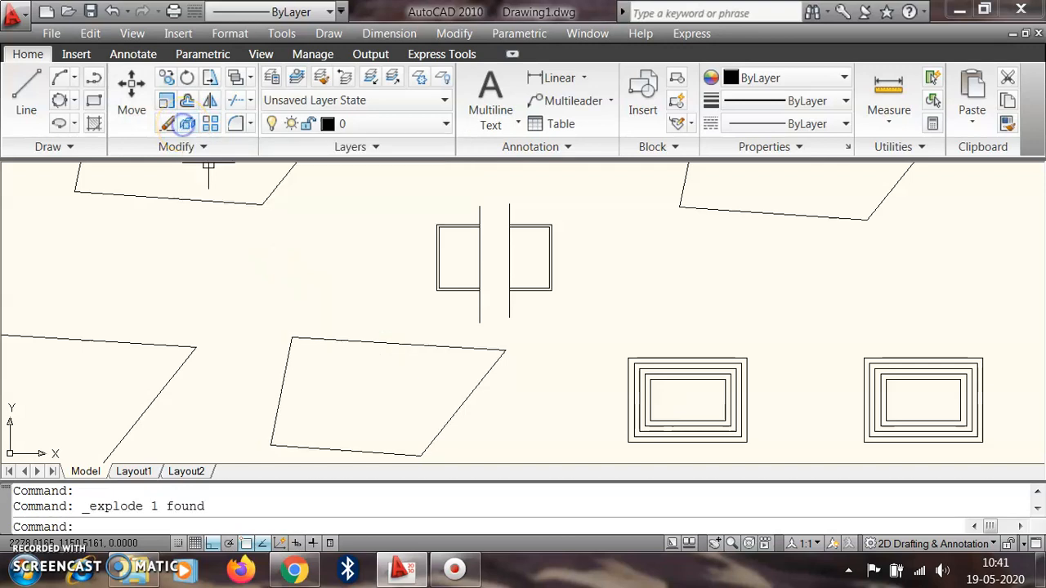
click(388, 346)
click(478, 396)
key(Escape)
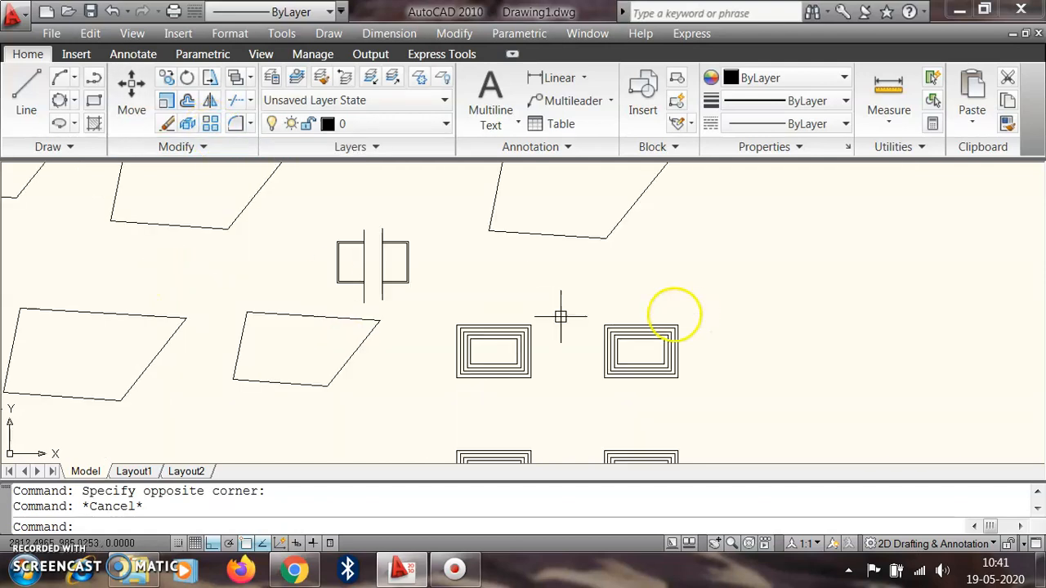
Step: Erase the selected objects and draw a small rectangle in the empty drawing area
key(Delete)
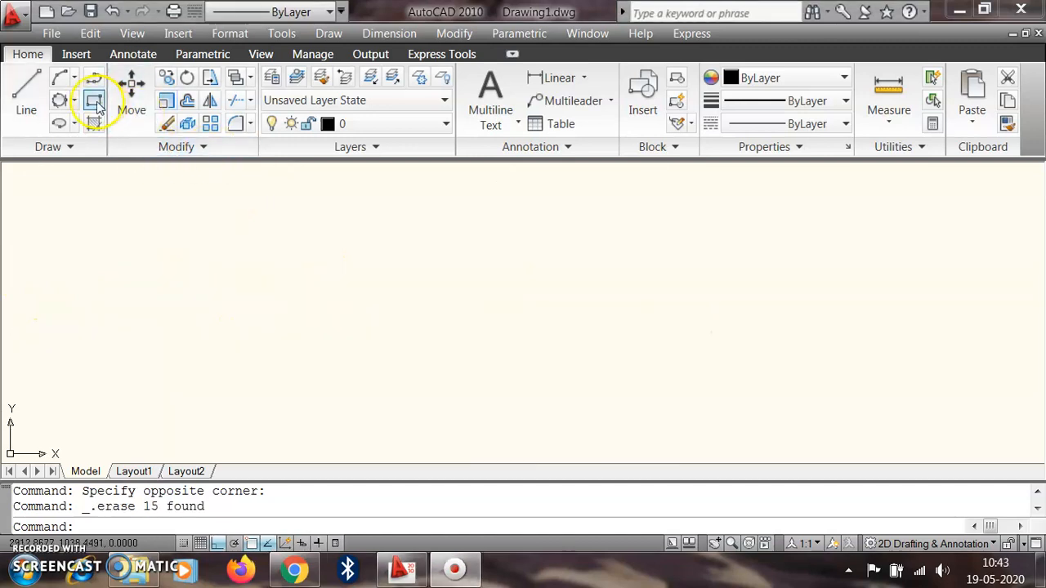
click(405, 284)
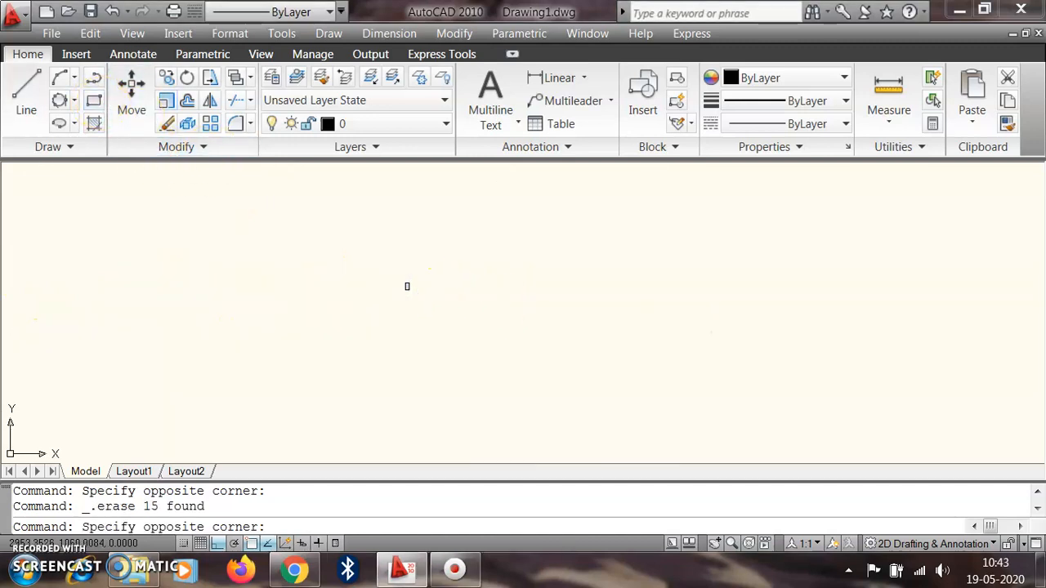
click(409, 290)
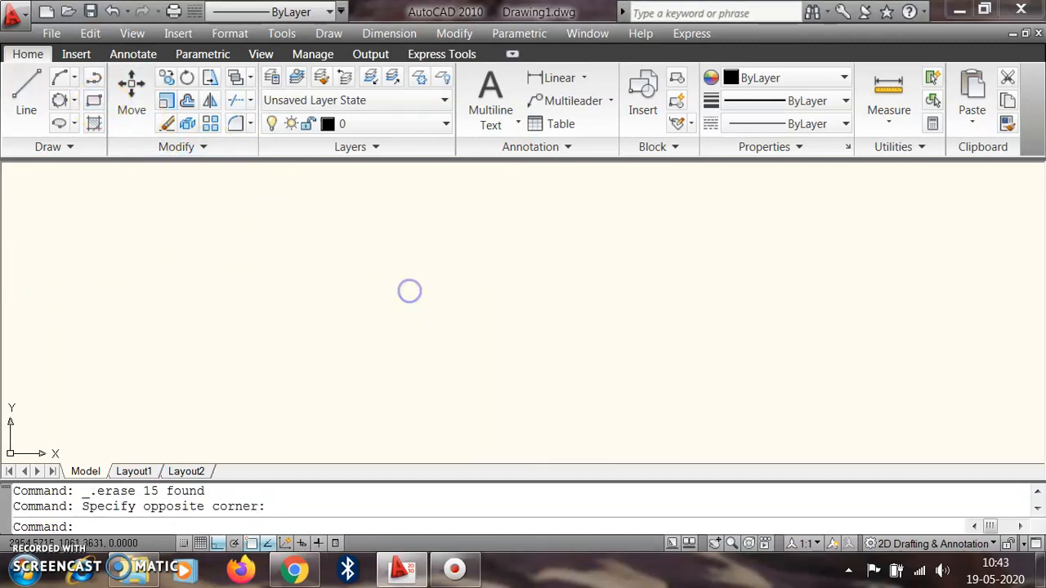
click(93, 99)
click(399, 304)
click(429, 320)
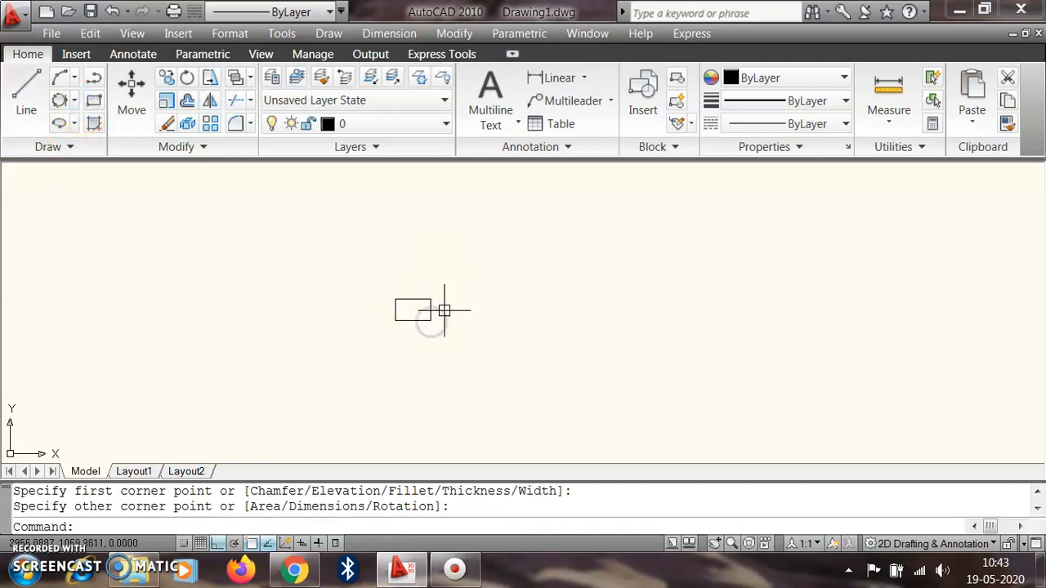
Step: Set up a rectangular array with 5 rows, 3 columns, row and column offsets of 10 and an array angle of 60
click(210, 123)
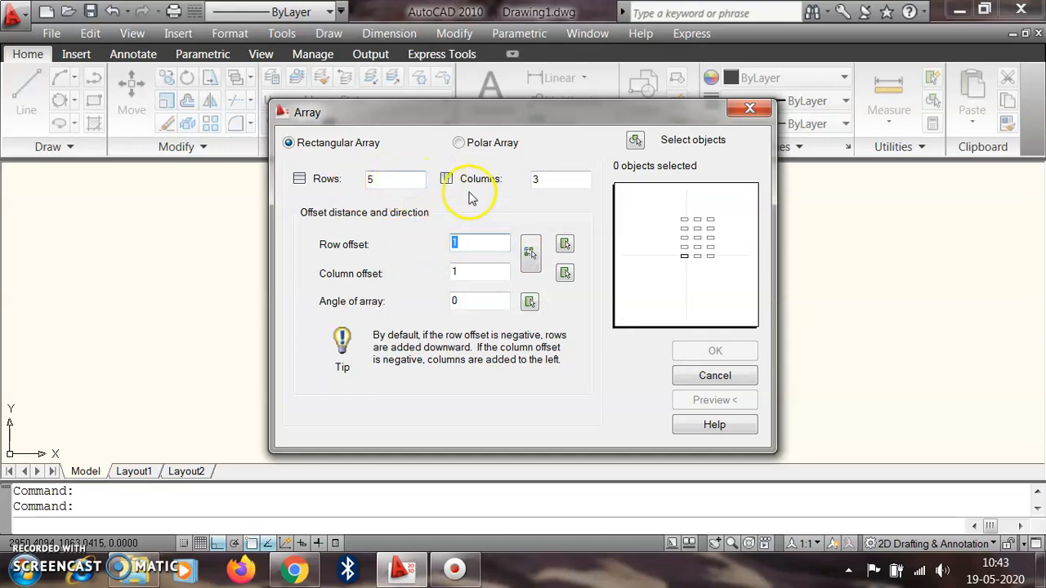
text(10)
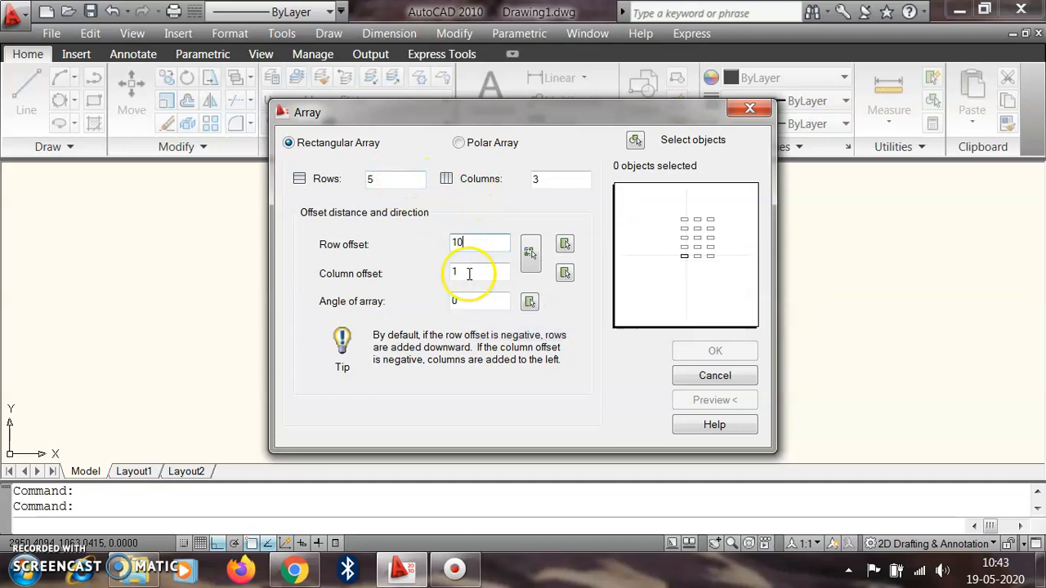
drag(470, 274, 418, 301)
text(10)
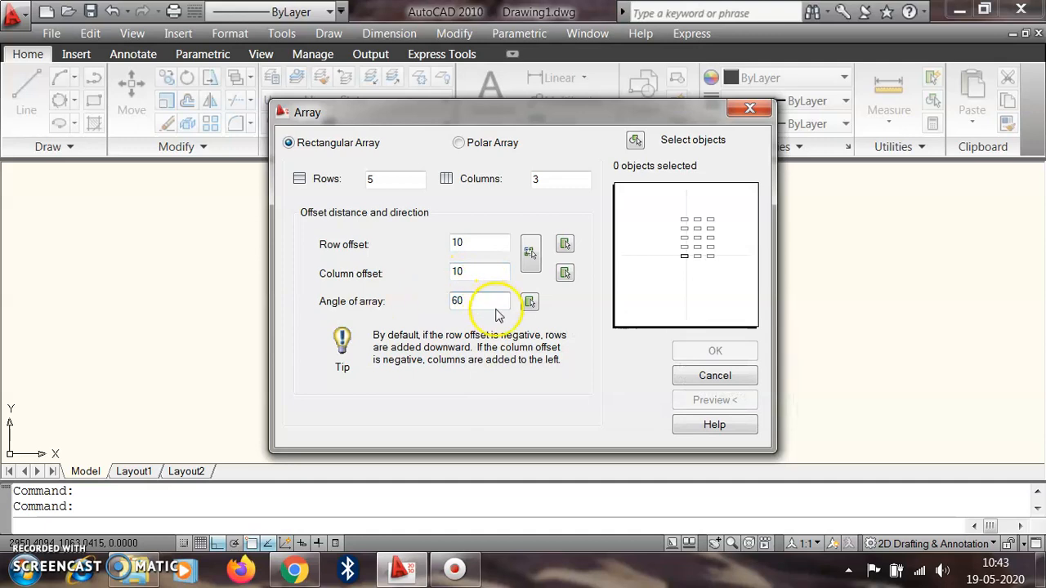
Step: Choose the small rectangle as the array source and create the rectangular array
click(636, 141)
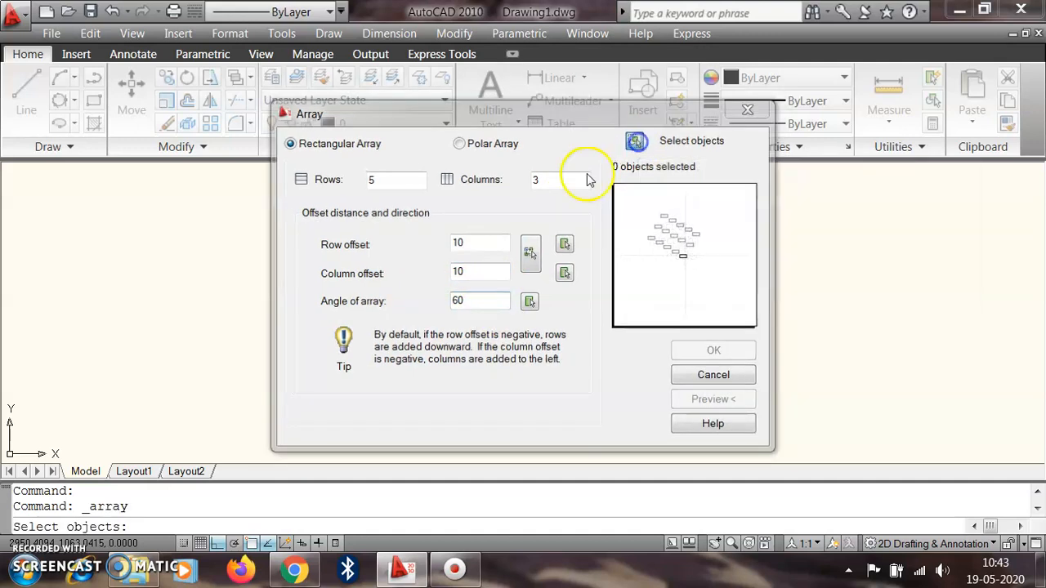
click(410, 301)
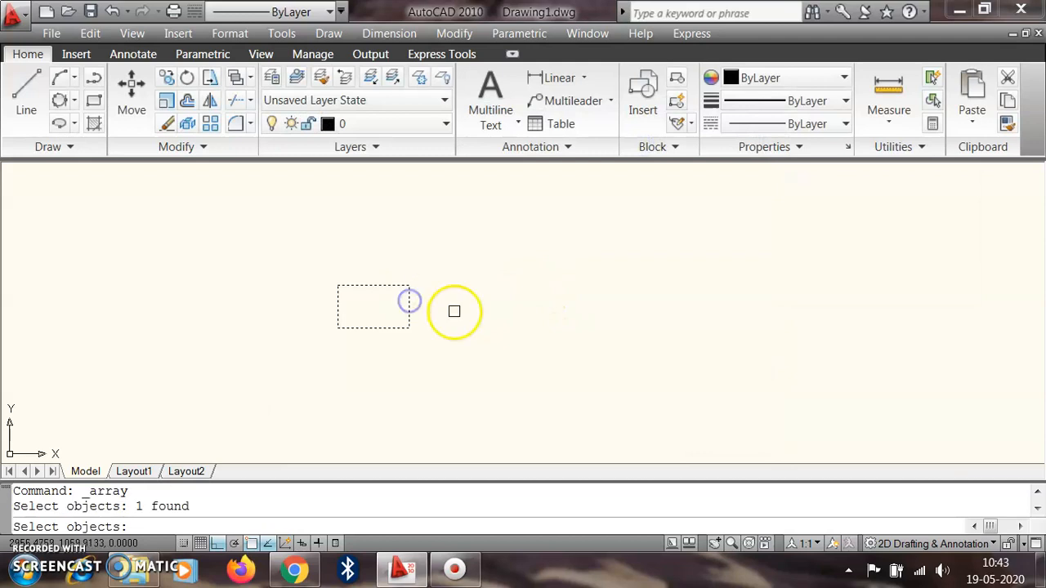
key(Return)
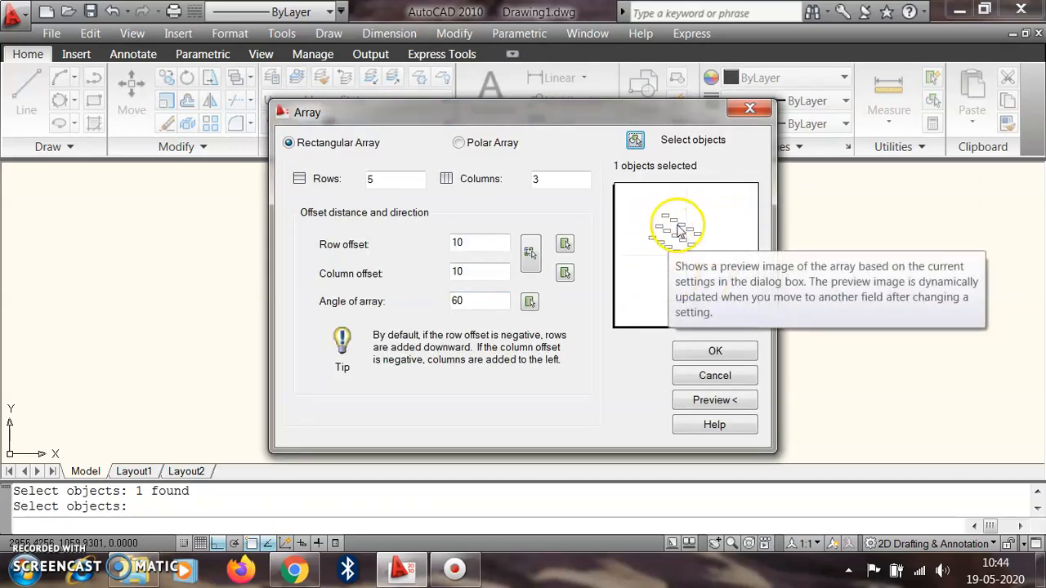
click(707, 353)
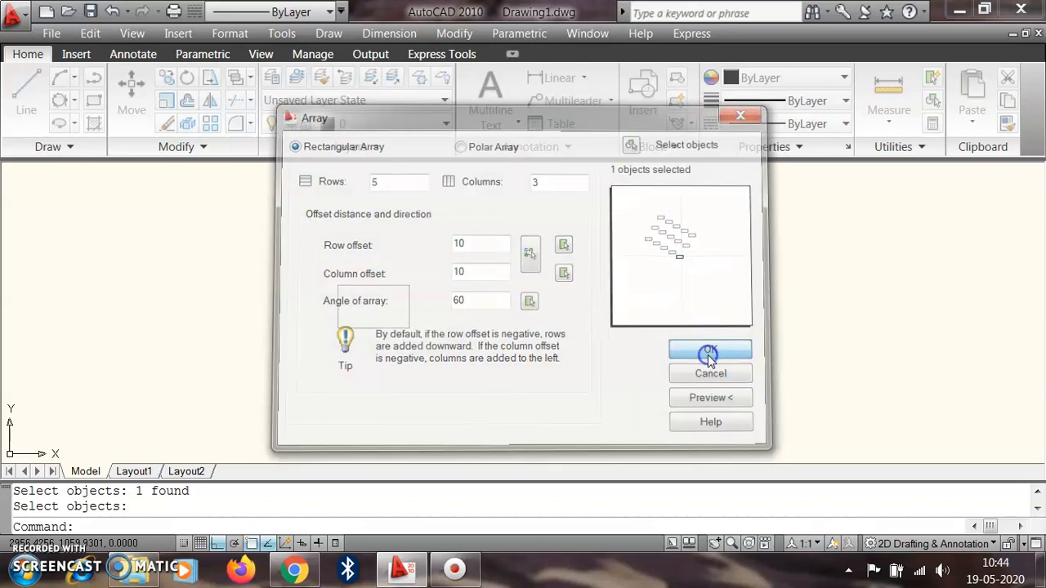
scroll(376, 328, down, 5)
scroll(351, 307, up, 5)
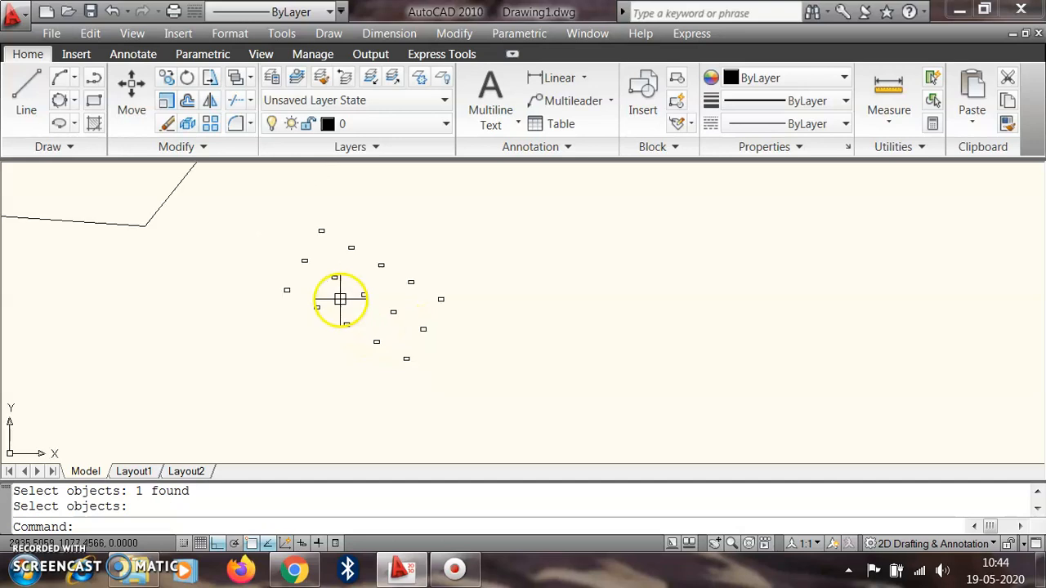
scroll(270, 237, down, 3)
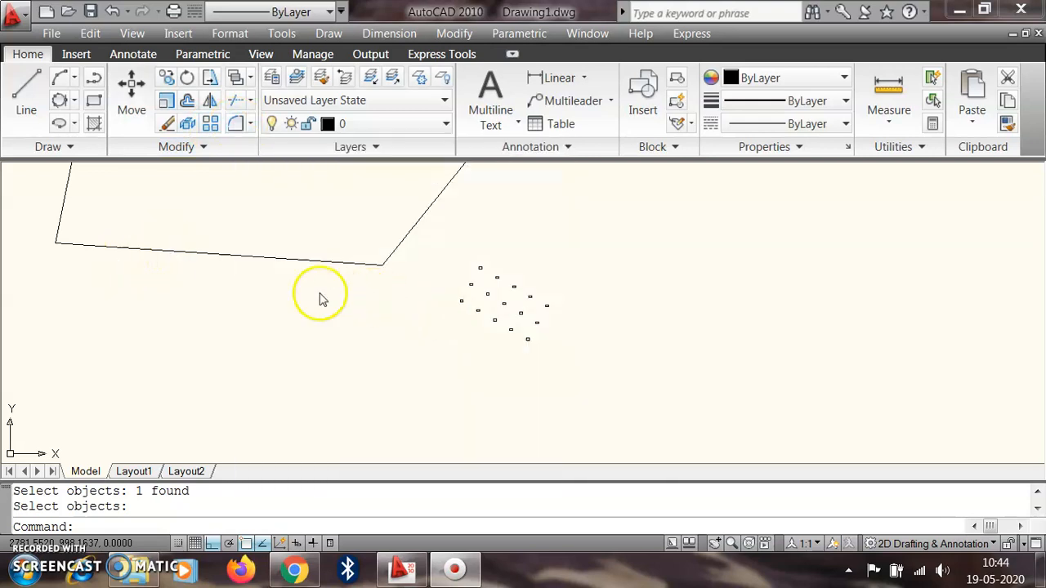
Step: Try to fillet a corner of the quadrilateral
click(434, 335)
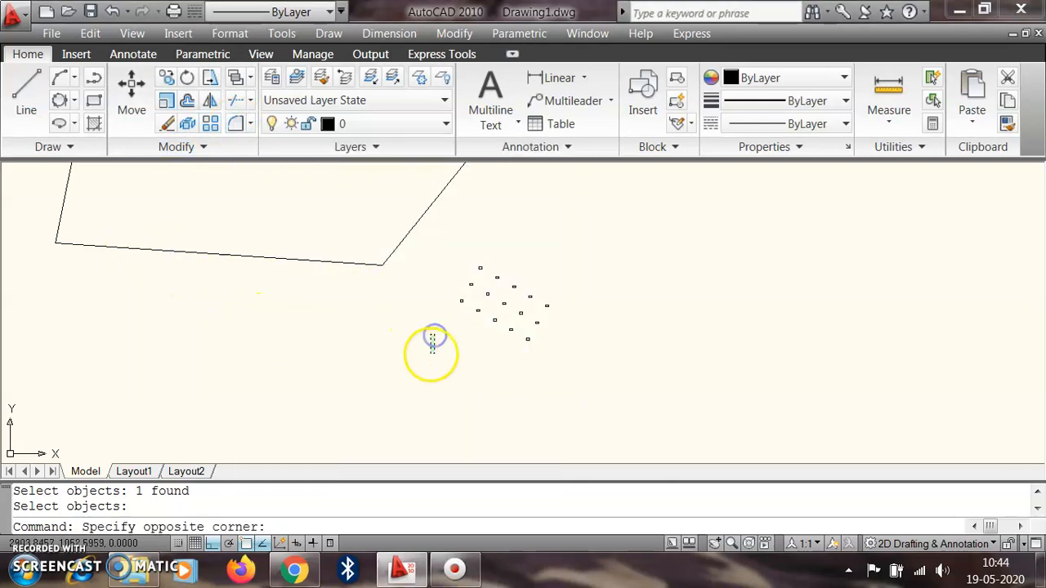
click(415, 373)
scroll(361, 414, down, 3)
scroll(221, 354, up, 5)
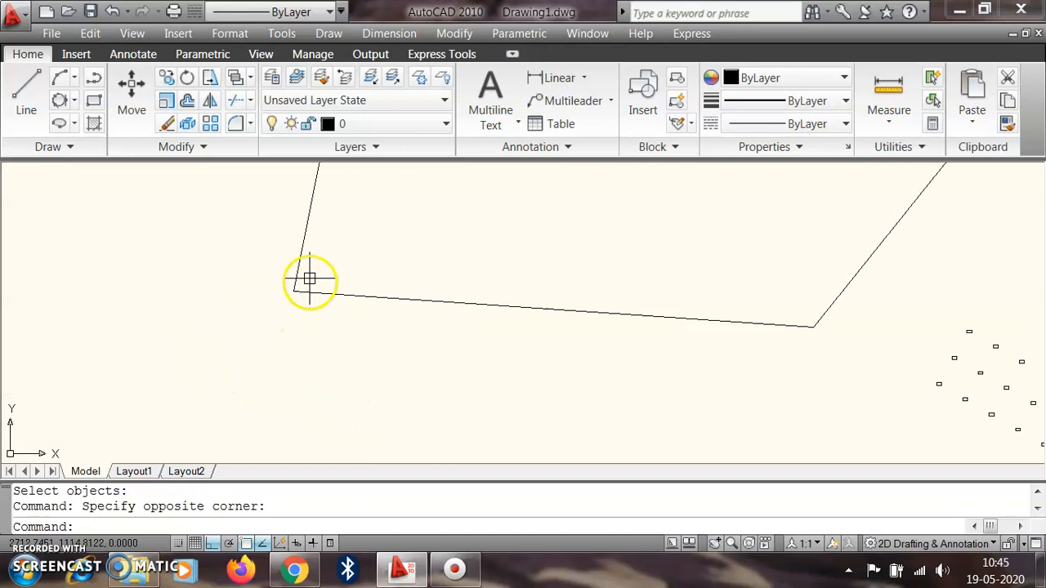
click(251, 124)
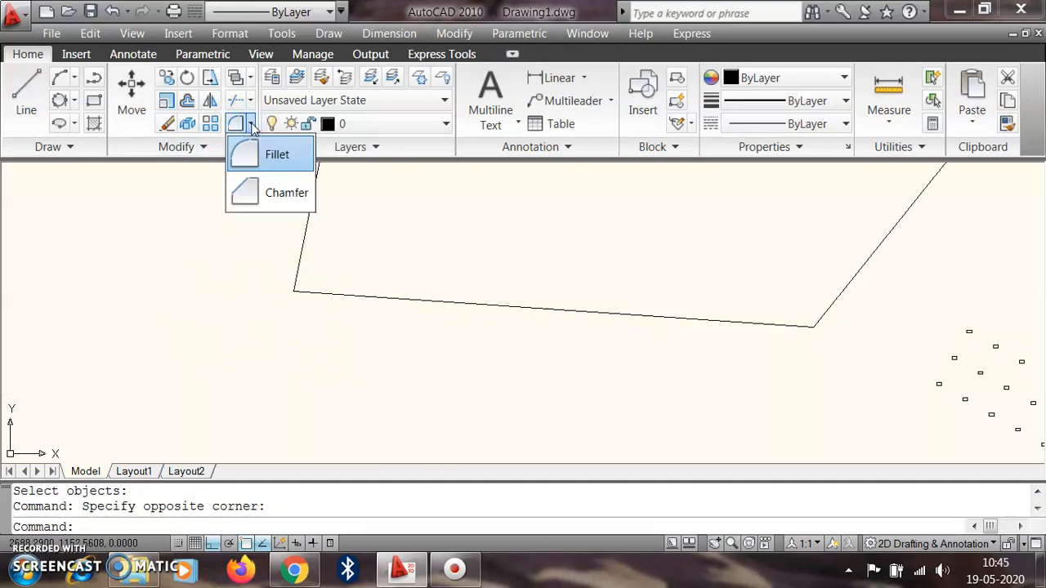
click(253, 126)
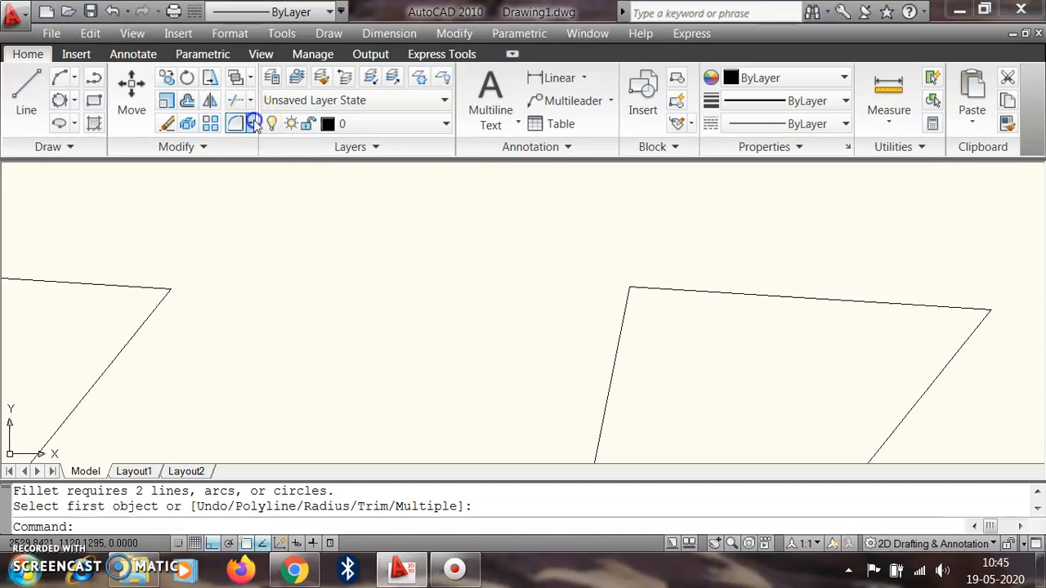
click(252, 124)
click(266, 224)
click(197, 235)
click(209, 245)
Step: Draw a zigzag of three connected lines between the quadrilaterals, with Ortho turned off after the horizontal first segment
click(26, 94)
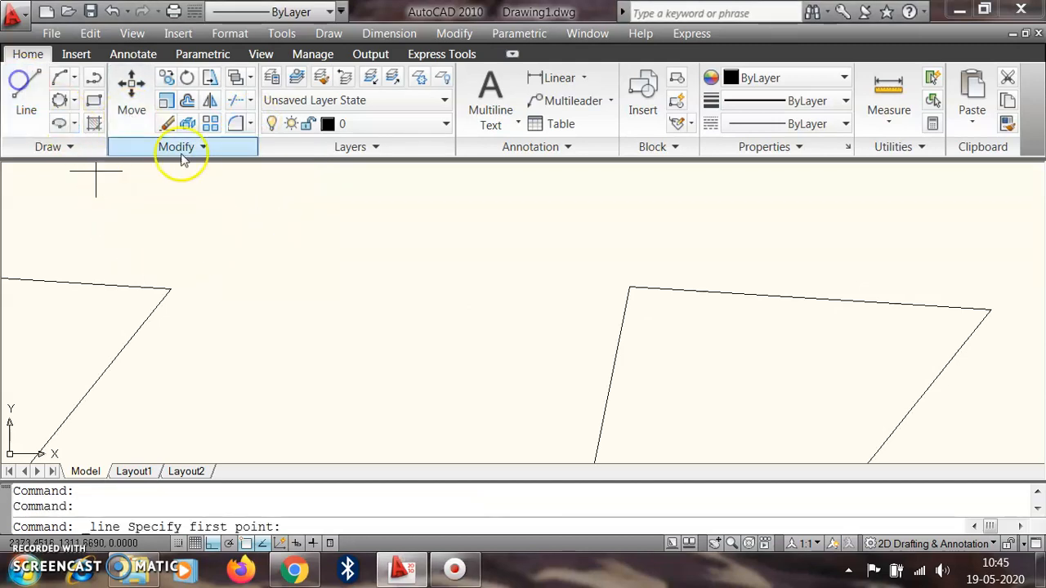
click(223, 197)
click(401, 197)
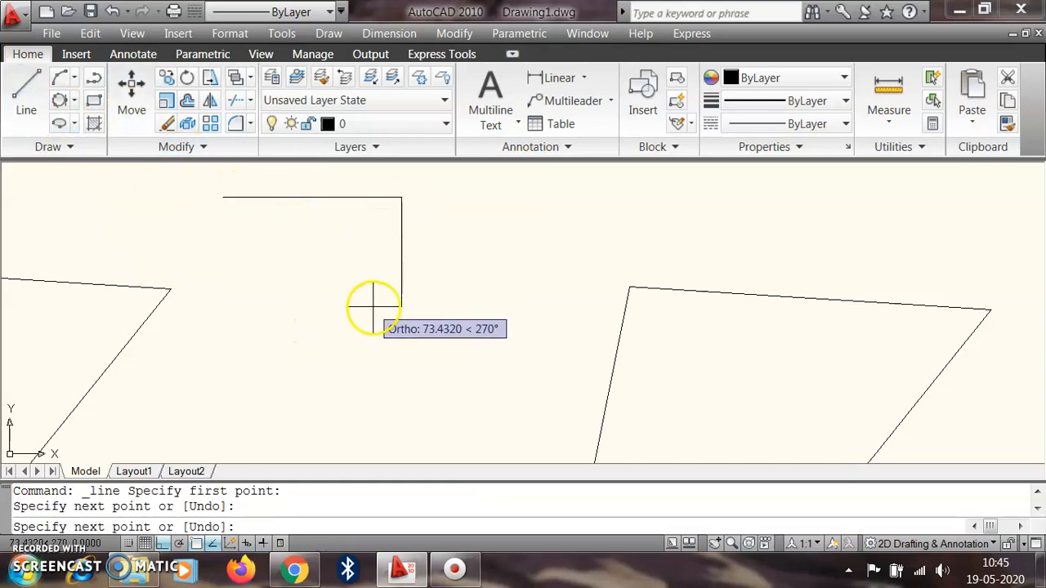
click(162, 543)
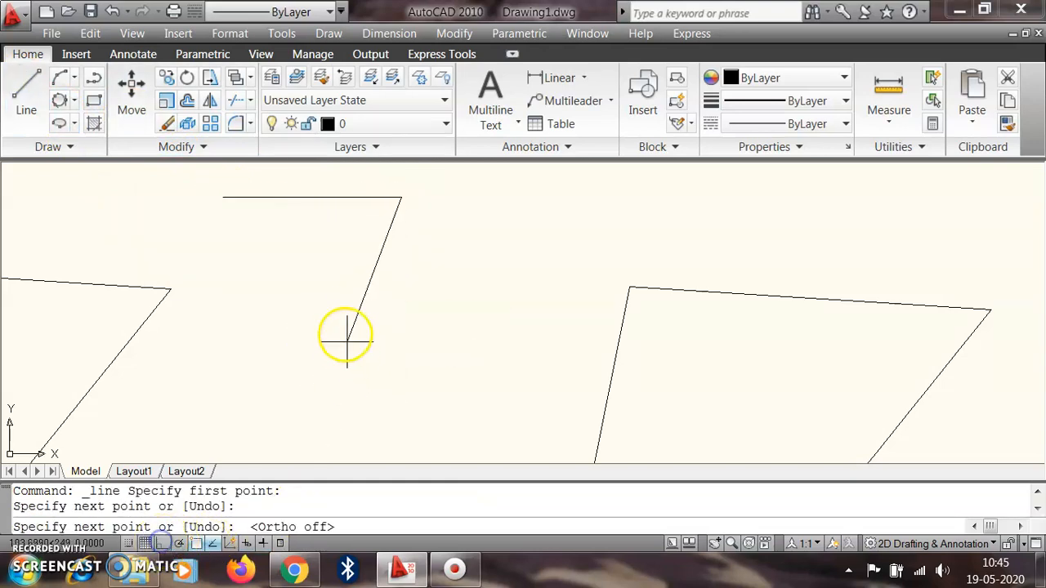
click(290, 300)
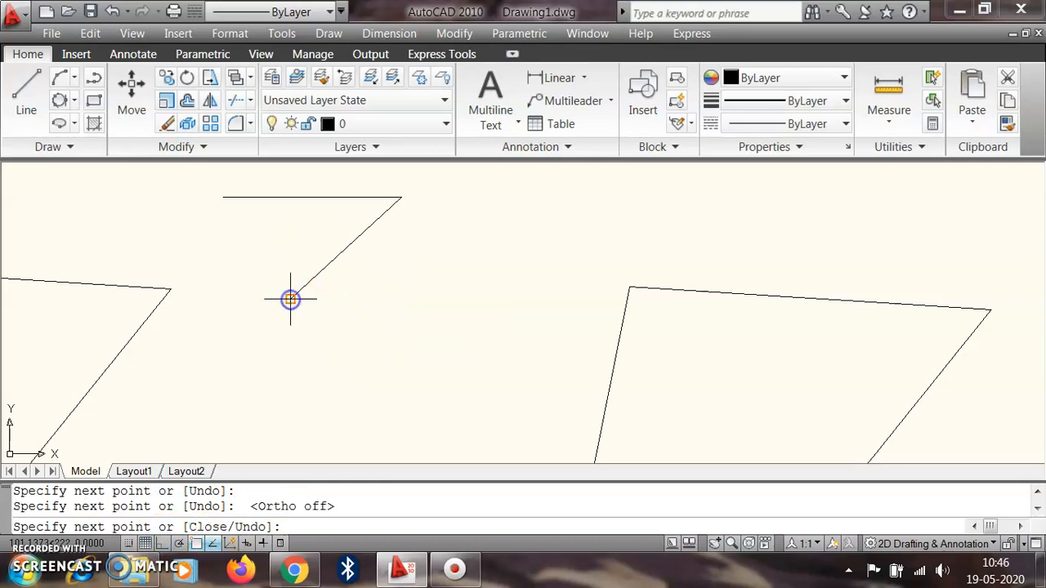
click(452, 374)
key(Return)
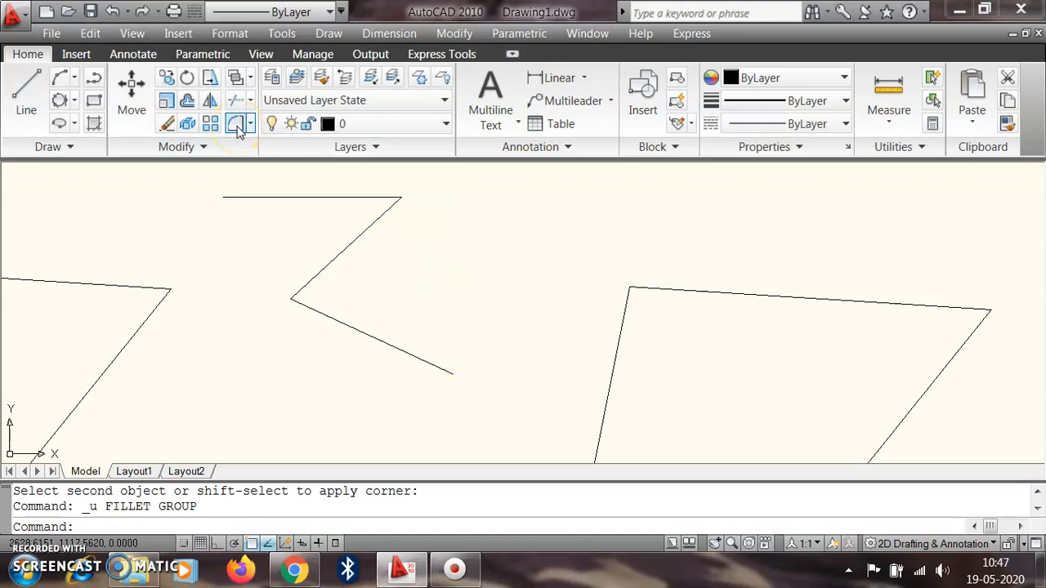
Step: Fillet the zigzag's upper corner between the horizontal and diagonal lines with a radius of 10
click(236, 124)
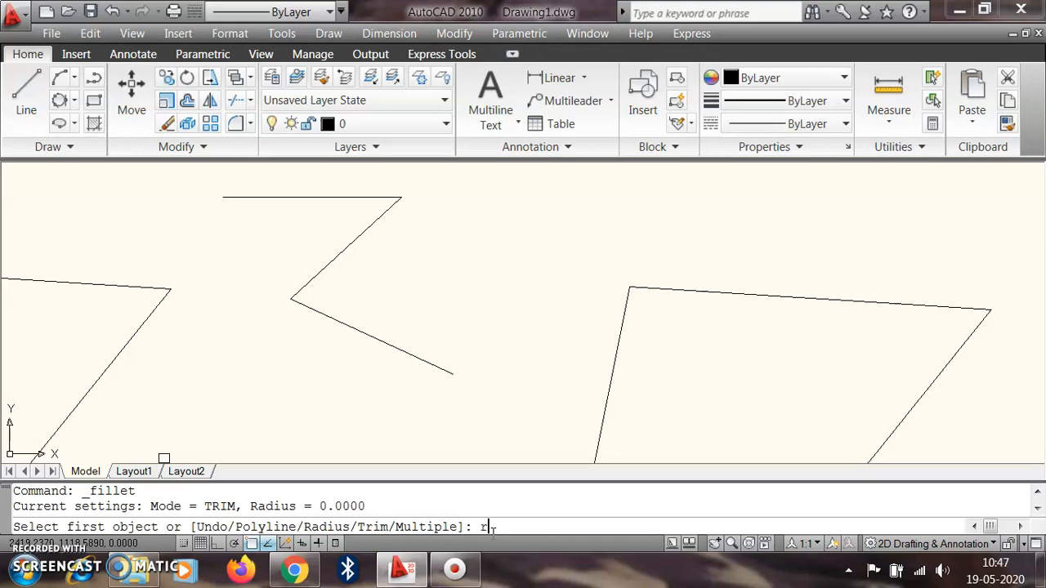
key(Return)
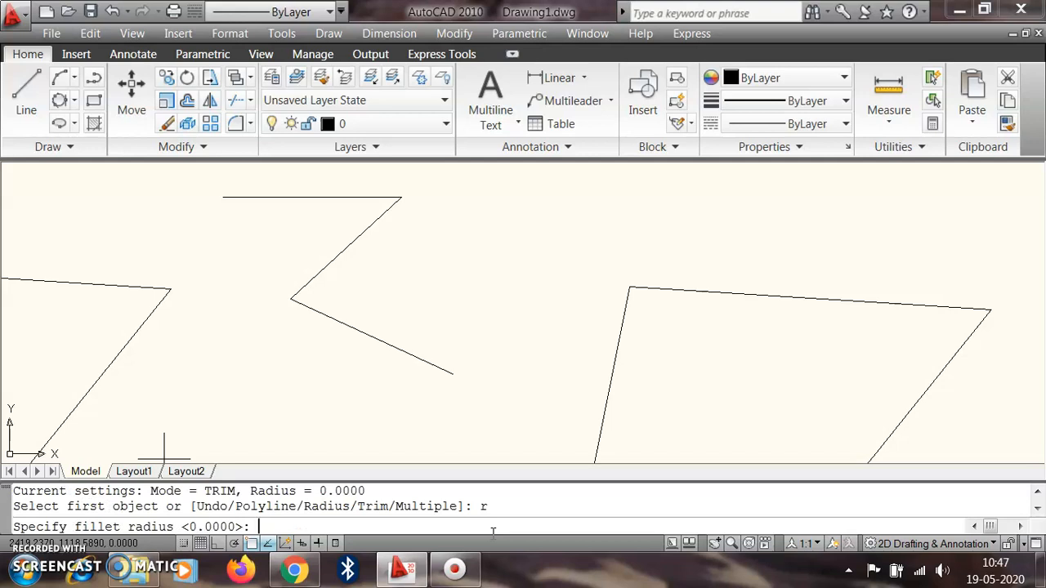
key(Return)
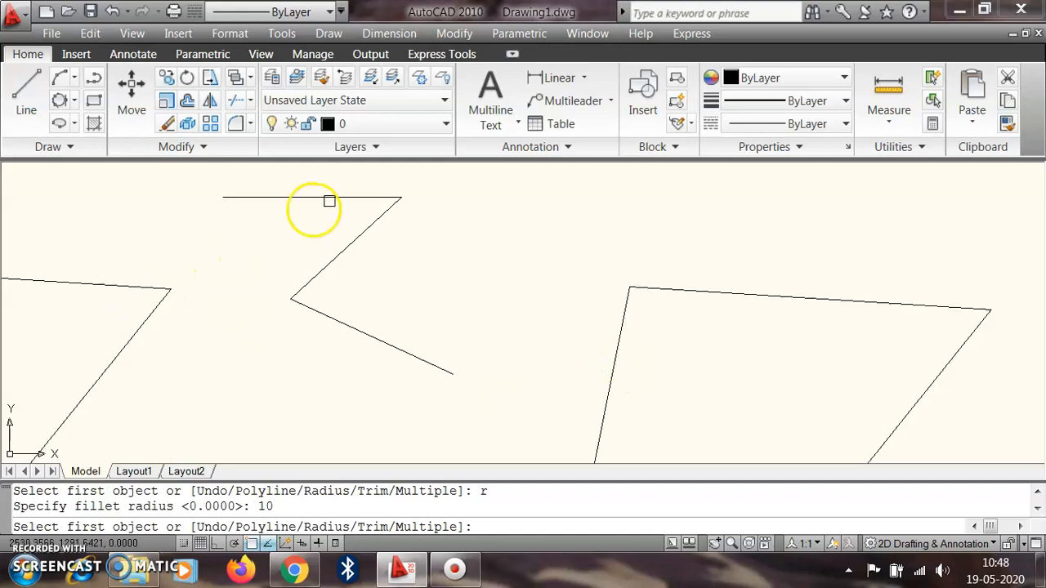
click(329, 199)
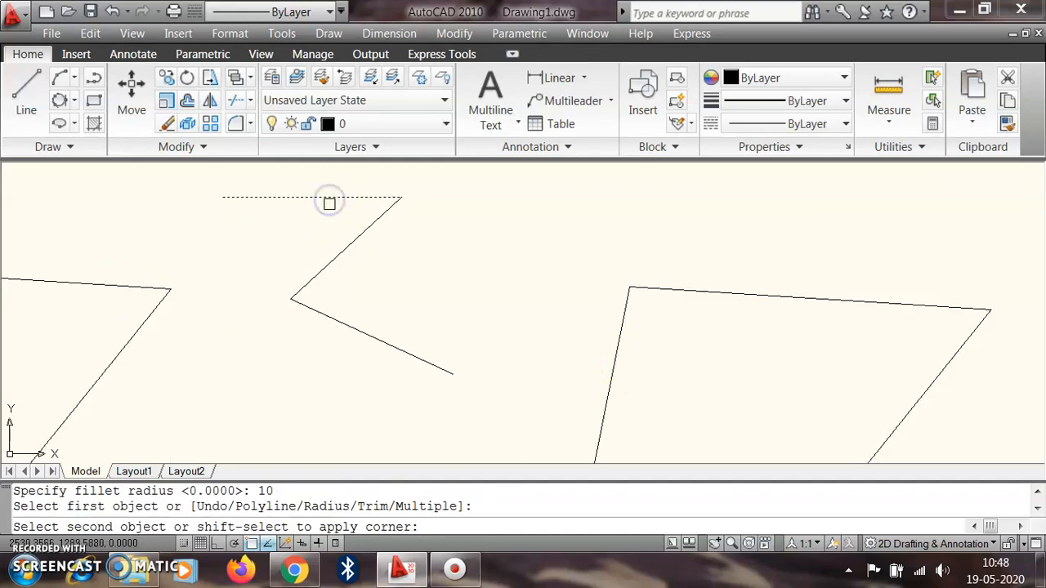
click(357, 237)
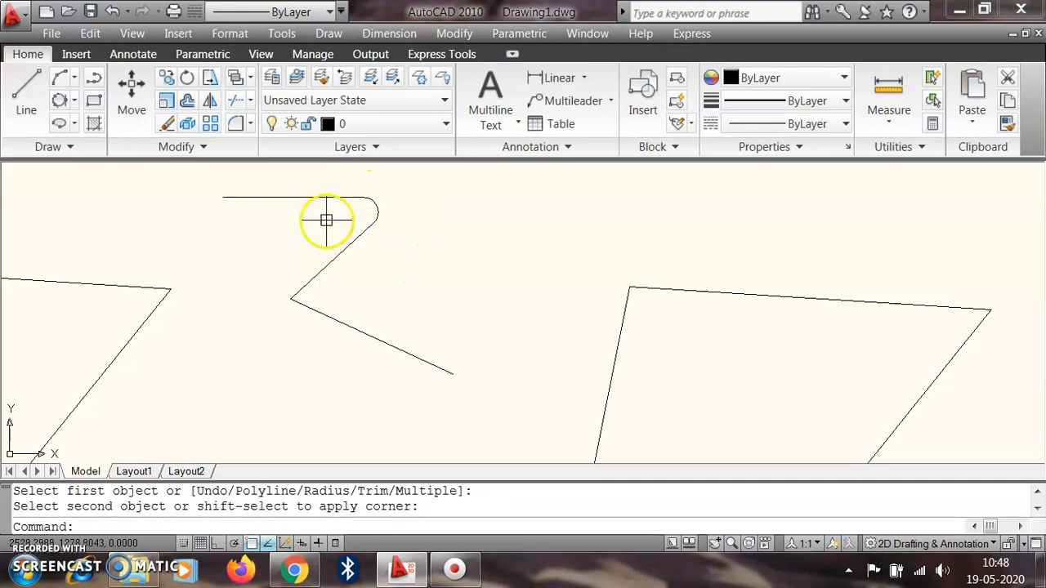
Step: Chamfer the zigzag's lower corner using the Angle method, with length 10 and angle 30 from the middle diagonal line
click(253, 128)
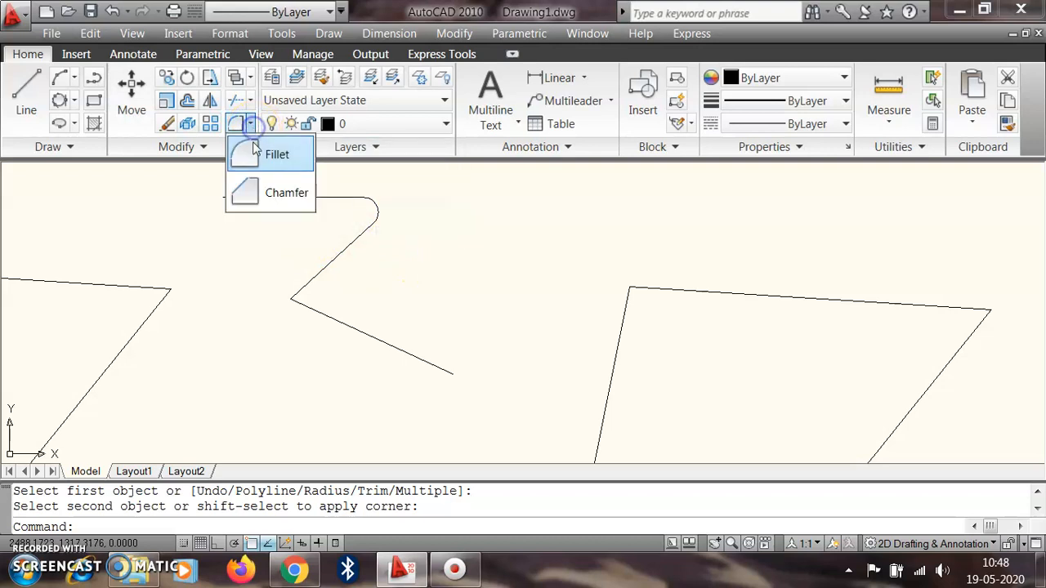
click(286, 194)
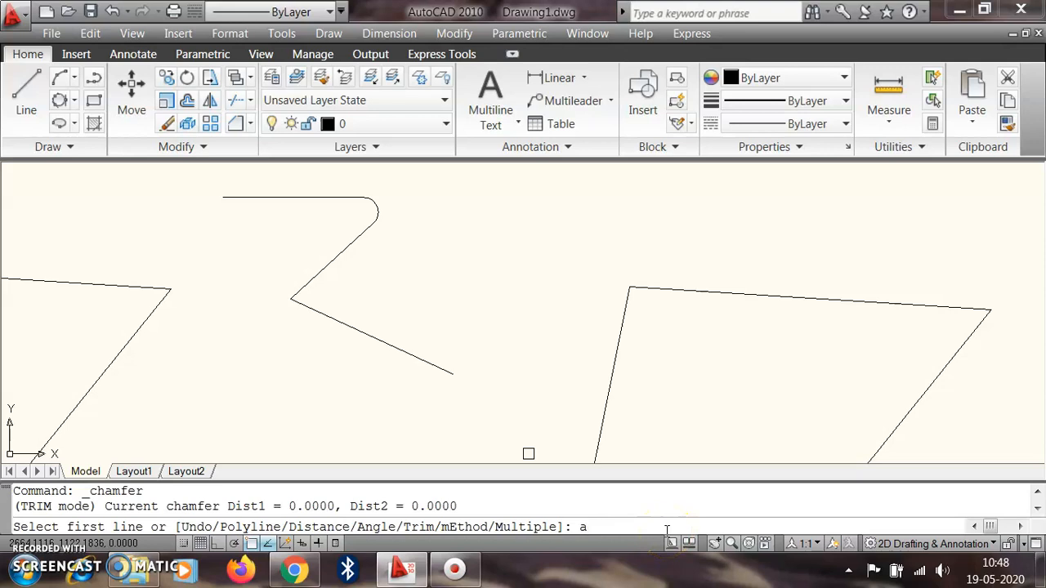
key(Return)
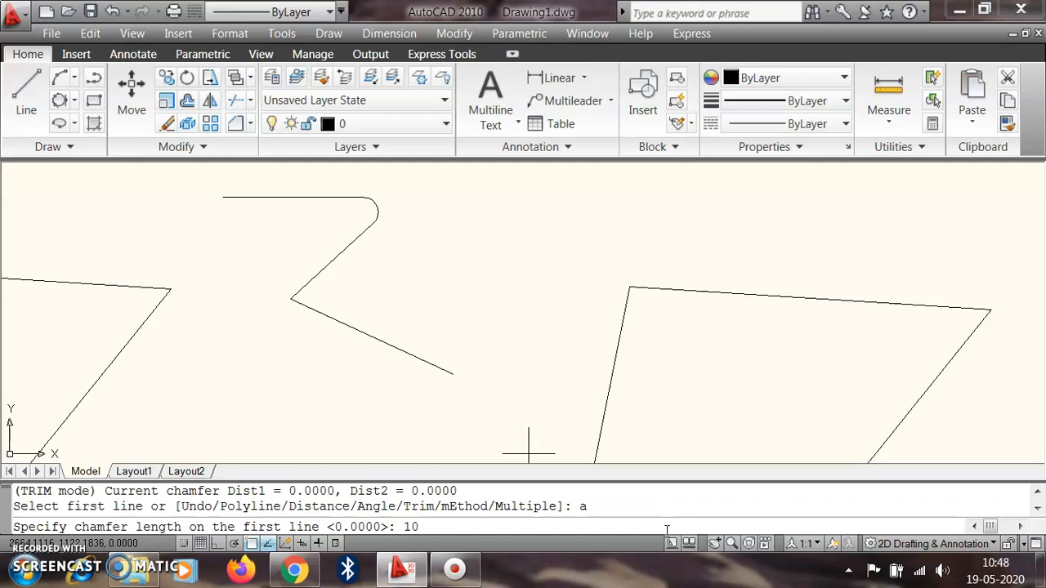
key(Return)
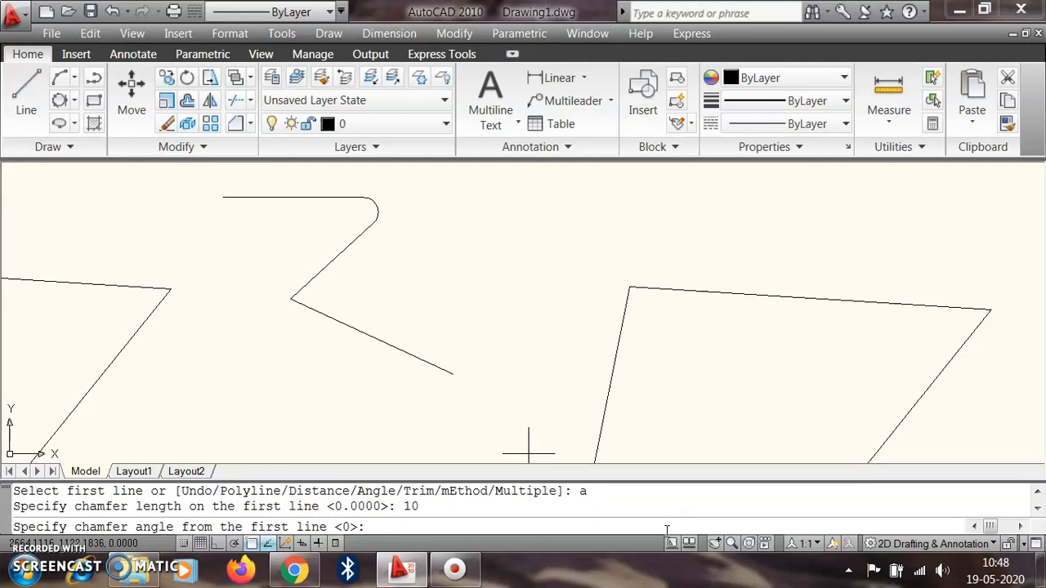
key(Return)
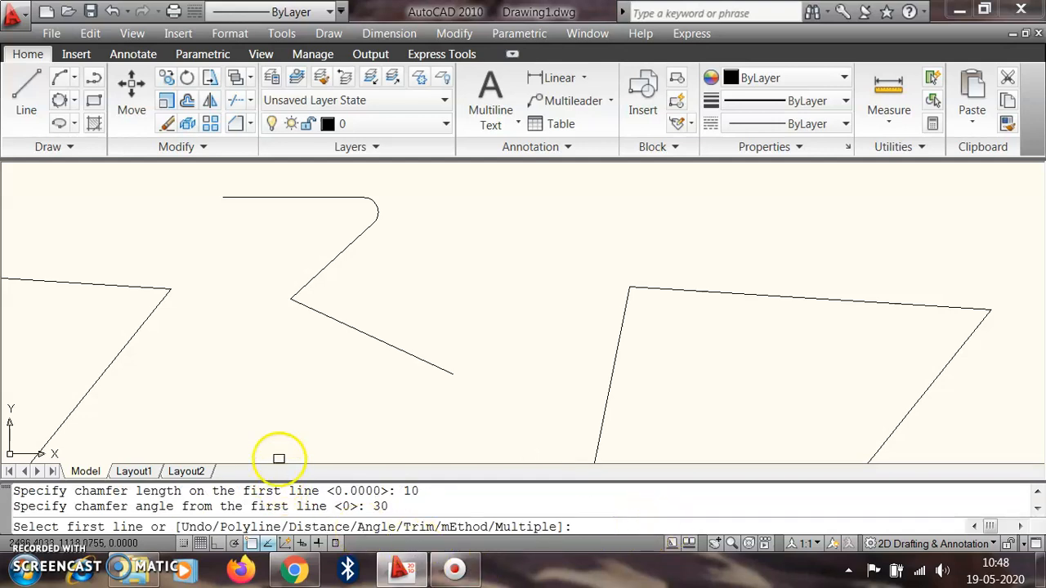
click(310, 312)
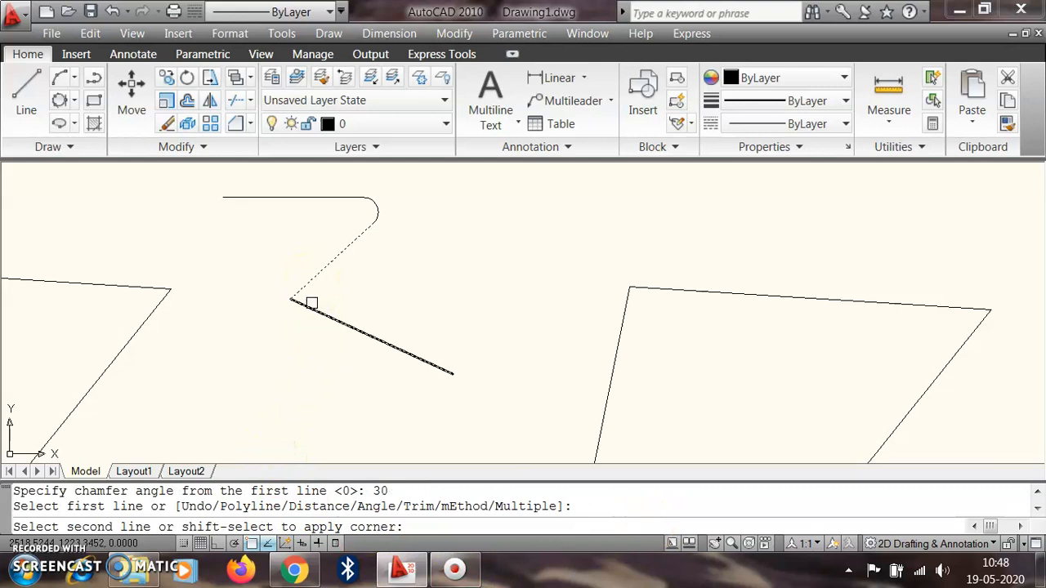
click(311, 309)
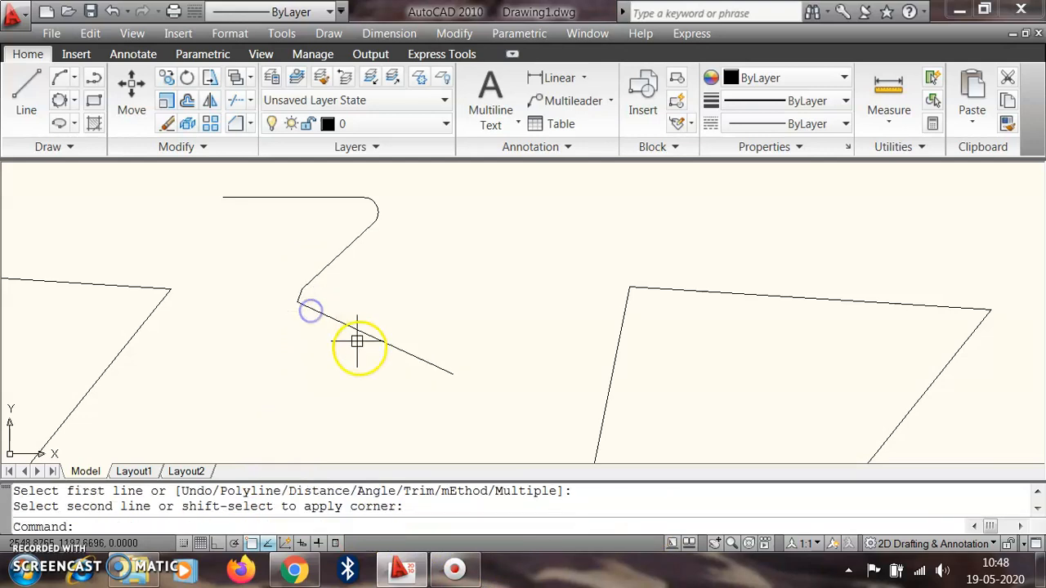
Step: Break the zigzag's lower sloping line between two points along its length
scroll(296, 294, up, 3)
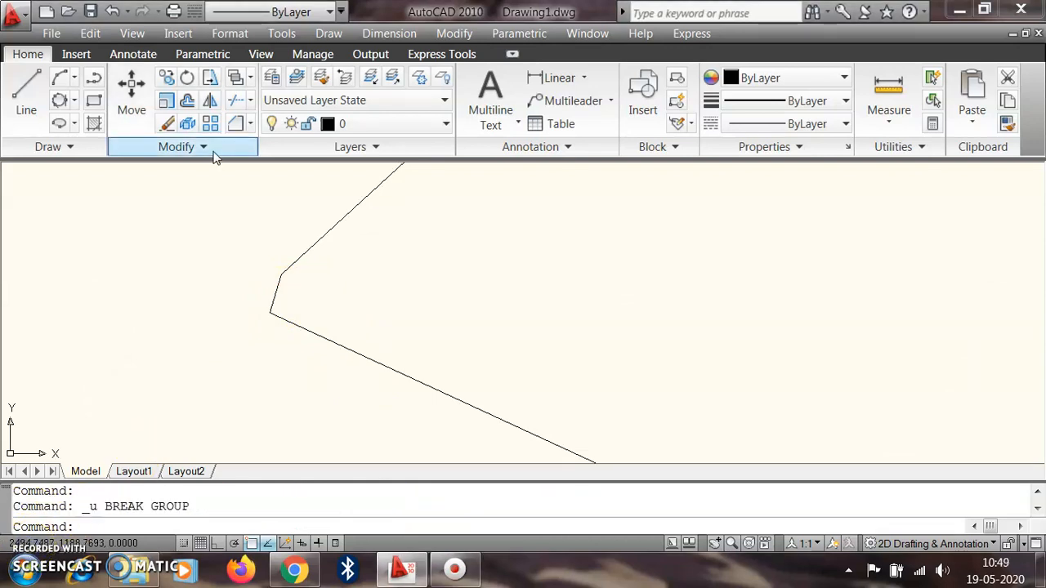
click(204, 147)
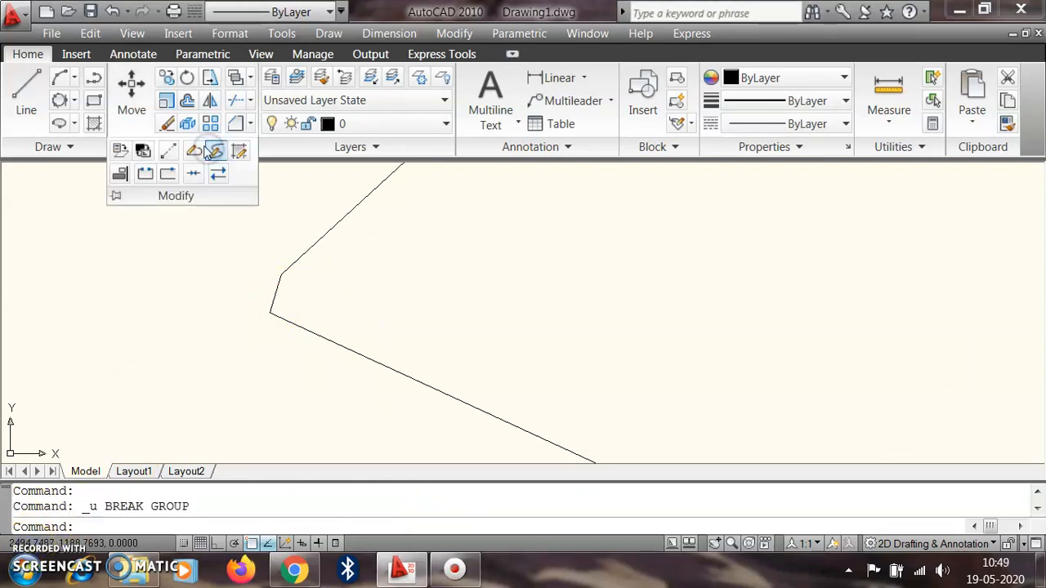
click(151, 176)
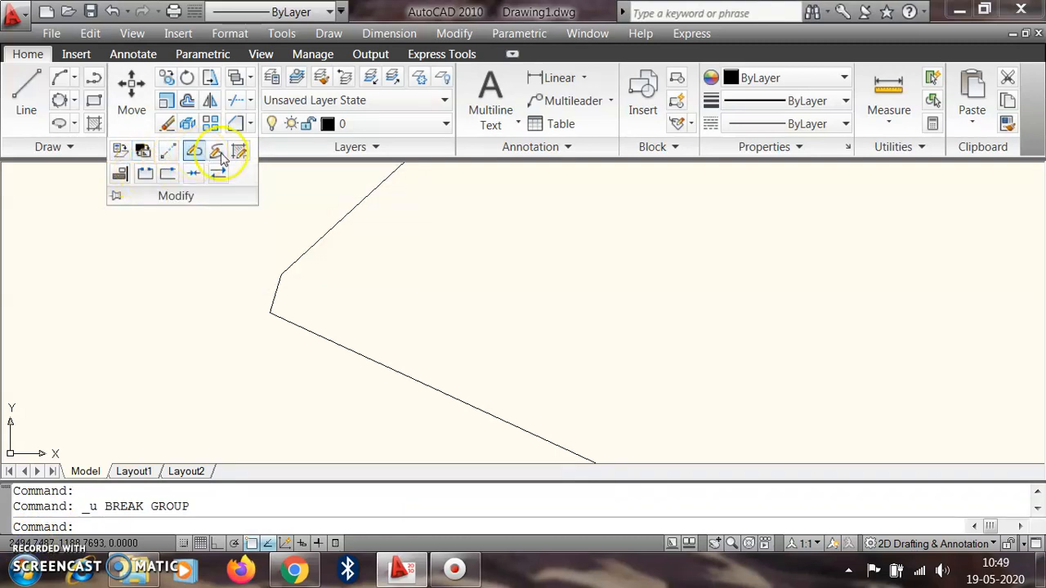
click(146, 174)
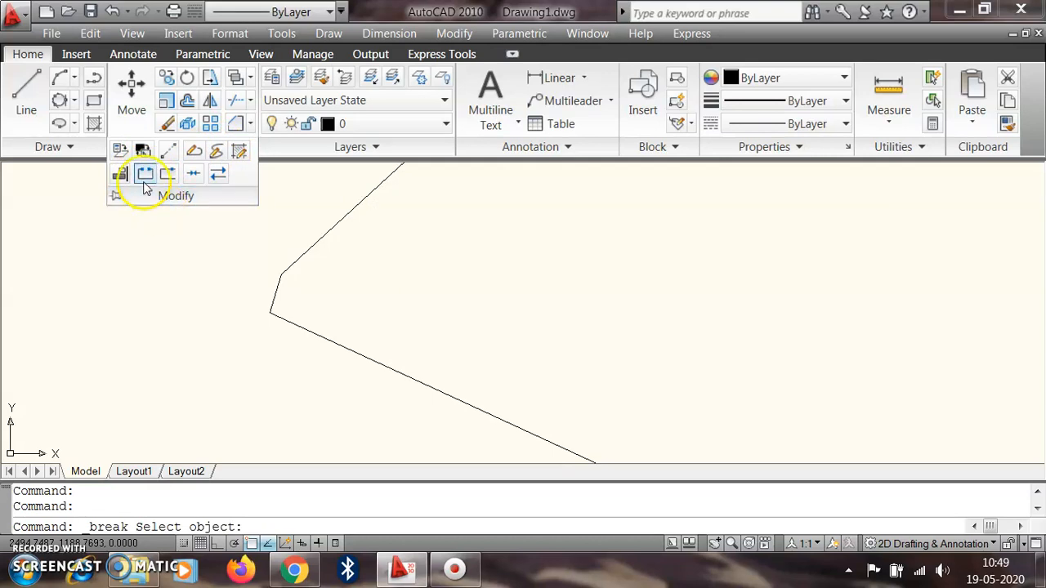
click(149, 176)
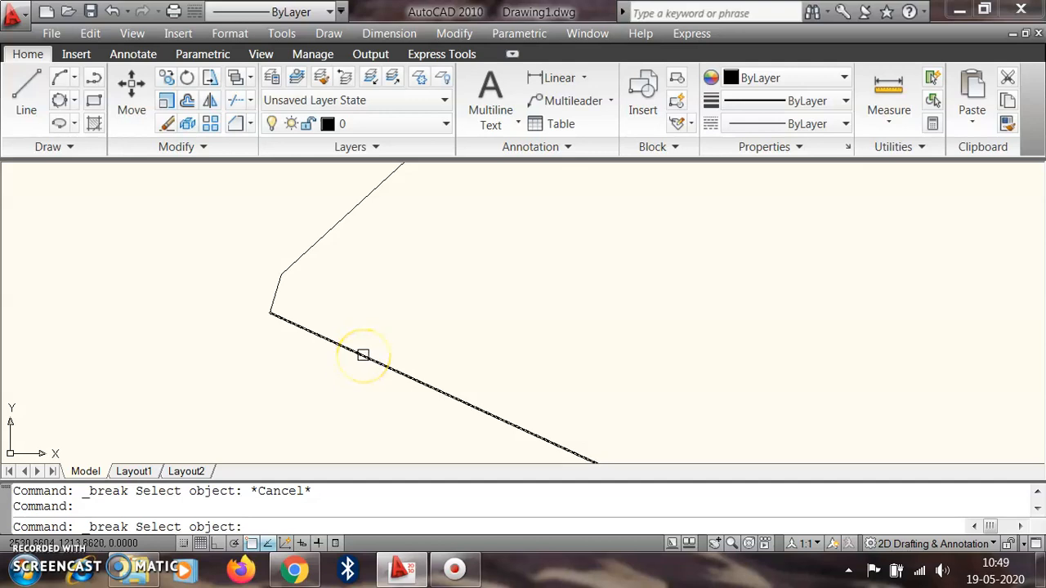
click(363, 356)
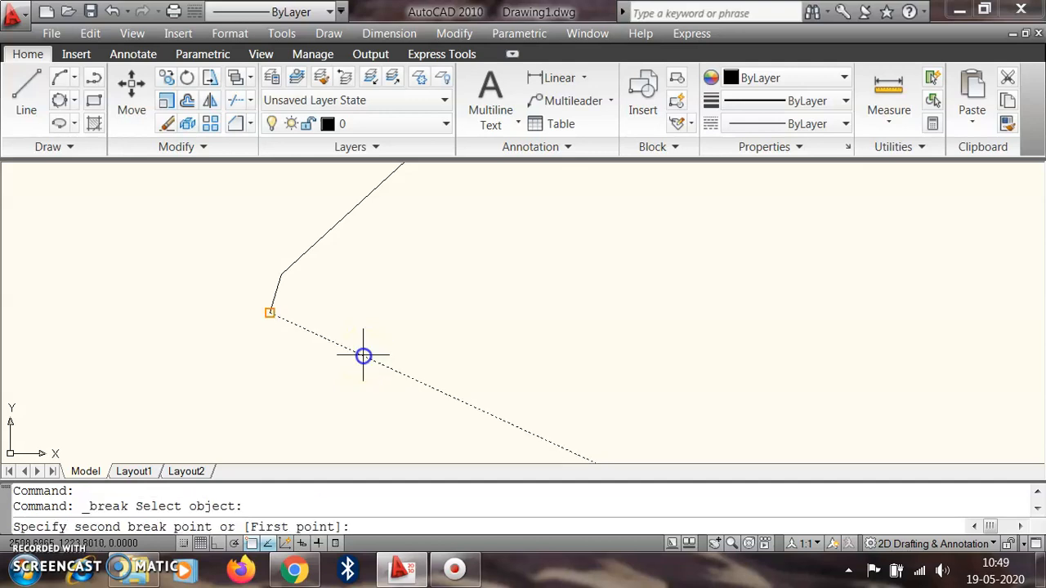
click(493, 415)
click(678, 416)
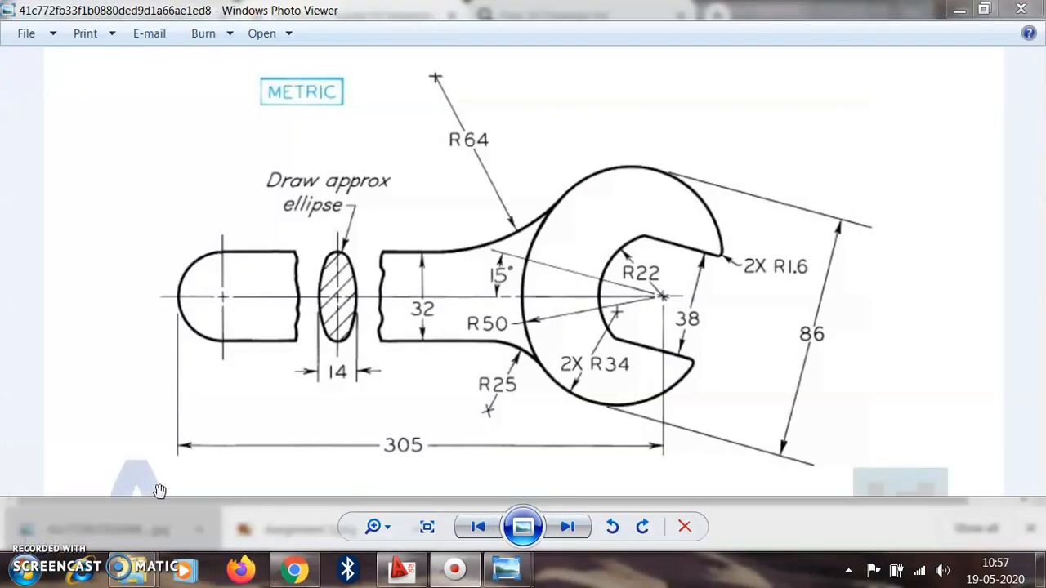